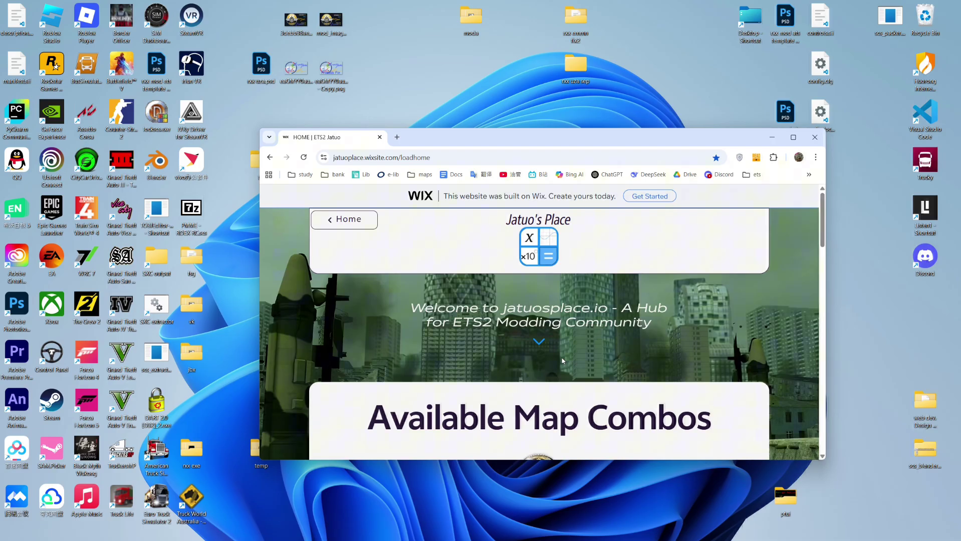
Open the 1.55 combo mod list on Jatuo's Place and start scrolling through it.
{"action": "scroll", "coordinate": [562, 360], "scroll_direction": "down", "scroll_amount": 5}
{"action": "left_click", "coordinate": [552, 314]}
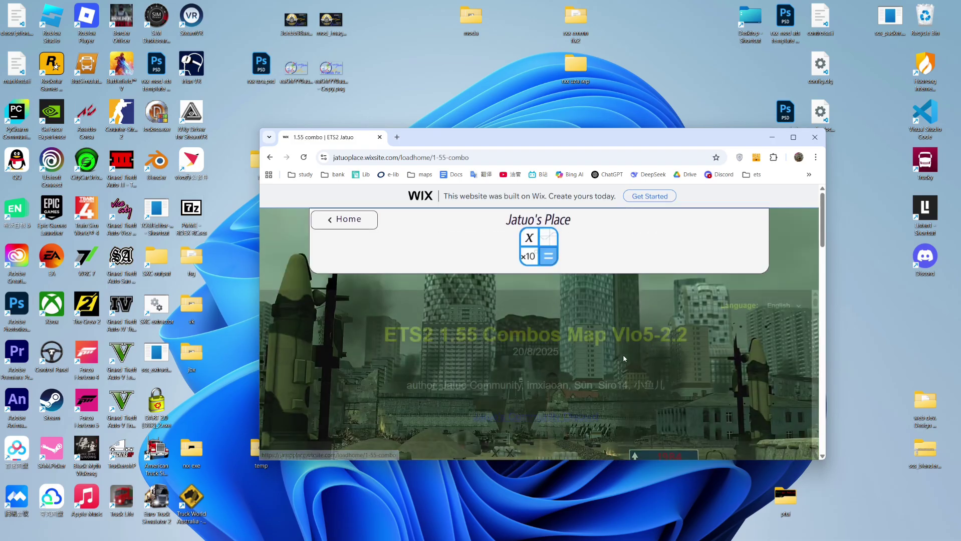
{"action": "scroll", "coordinate": [575, 324], "scroll_direction": "down", "scroll_amount": 5}
{"action": "scroll", "coordinate": [574, 326], "scroll_direction": "down", "scroll_amount": 15}
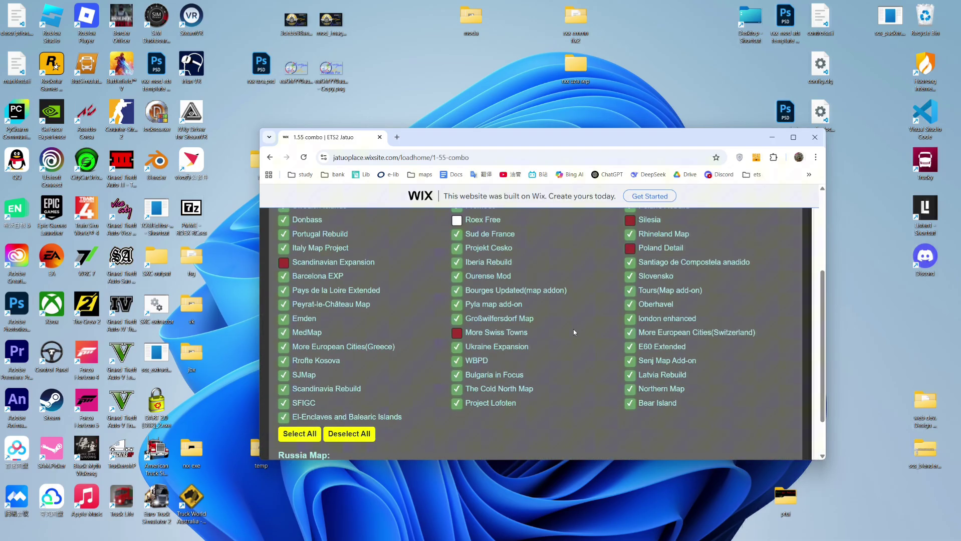
{"action": "scroll", "coordinate": [574, 332], "scroll_direction": "down", "scroll_amount": 20}
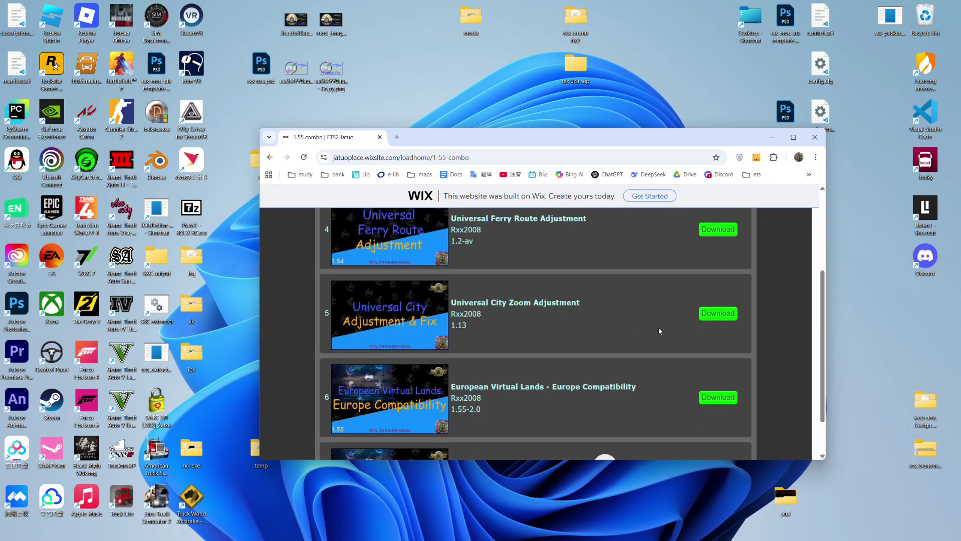
{"action": "scroll", "coordinate": [764, 277], "scroll_direction": "down", "scroll_amount": 20}
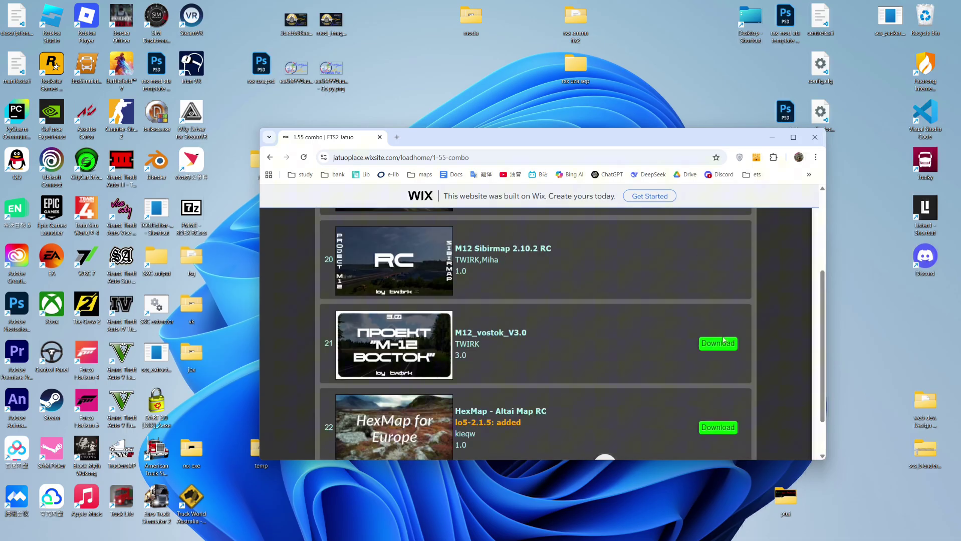
Find item 215, FSG Map Def, and follow its download link past the version alert.
{"action": "left_click_drag", "start_coordinate": [815, 222], "coordinate": [811, 455]}
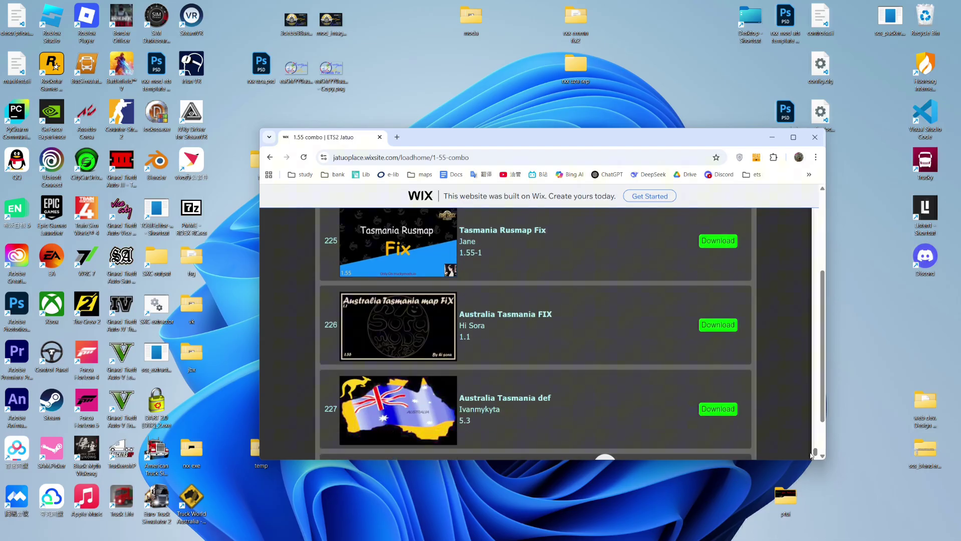
{"action": "scroll", "coordinate": [699, 391], "scroll_direction": "down", "scroll_amount": 20}
{"action": "scroll", "coordinate": [627, 395], "scroll_direction": "down", "scroll_amount": 14}
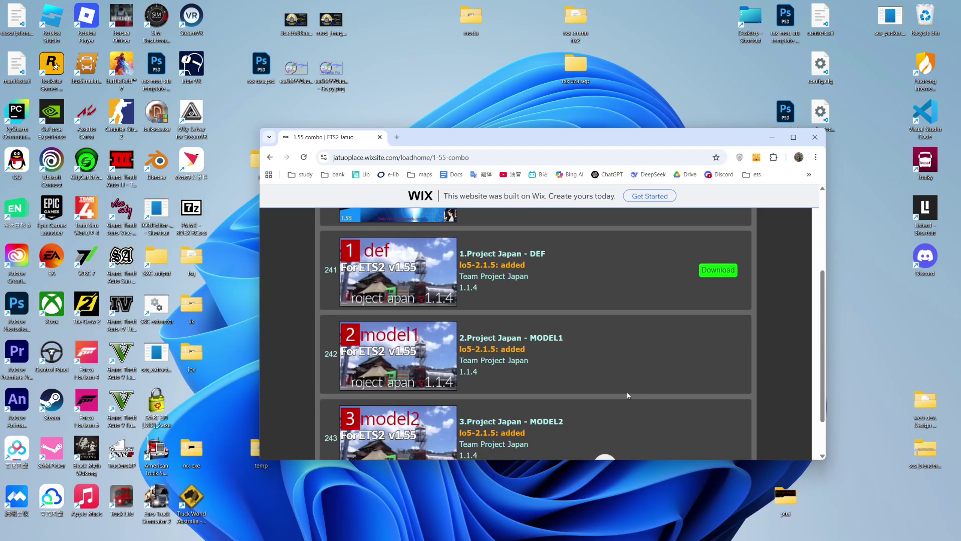
{"action": "scroll", "coordinate": [765, 387], "scroll_direction": "up", "scroll_amount": 20}
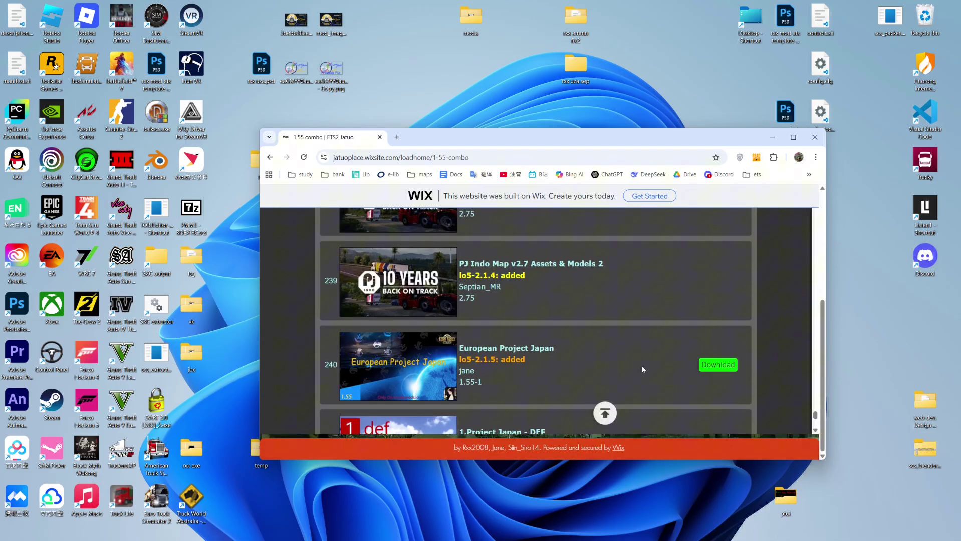
{"action": "scroll", "coordinate": [595, 416], "scroll_direction": "up", "scroll_amount": 20}
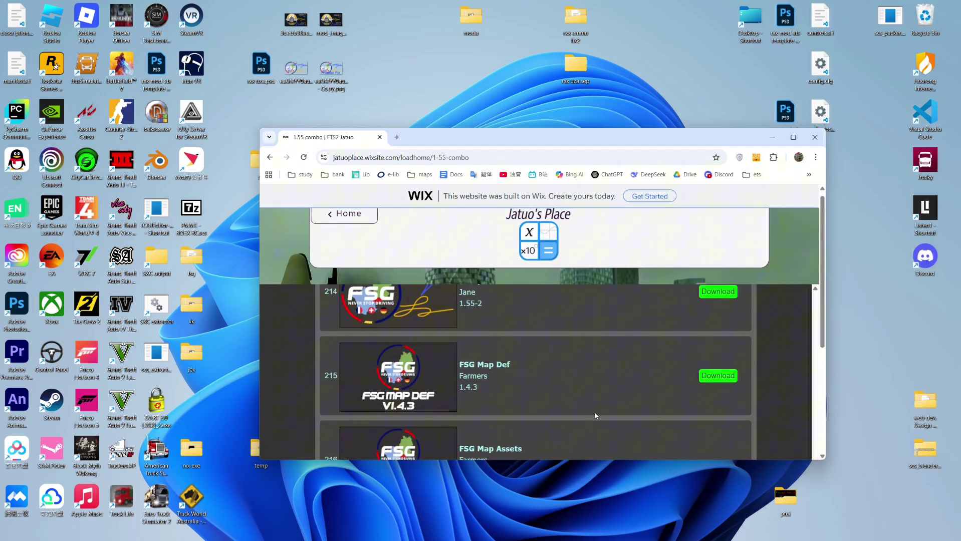
{"action": "scroll", "coordinate": [651, 370], "scroll_direction": "down", "scroll_amount": 1}
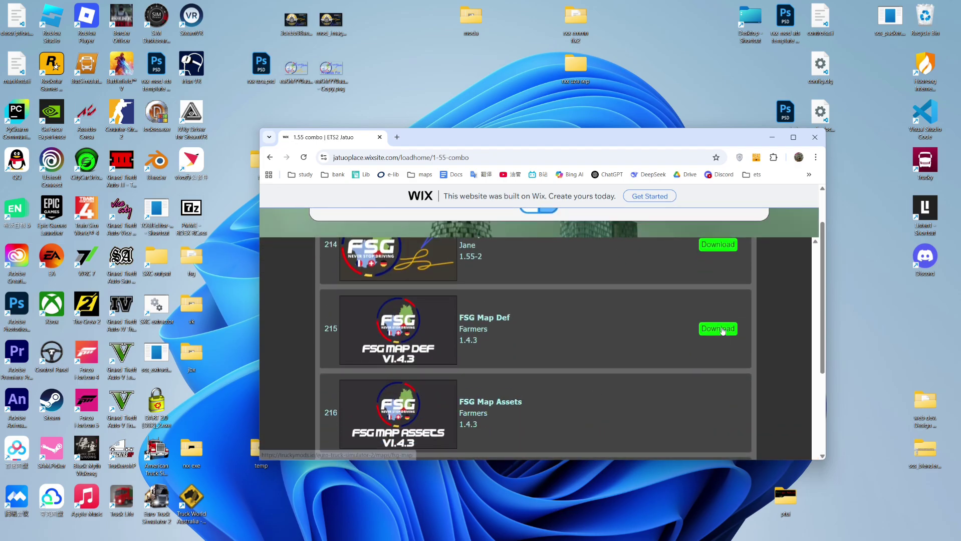
{"action": "left_click", "coordinate": [722, 329]}
{"action": "left_click", "coordinate": [621, 228]}
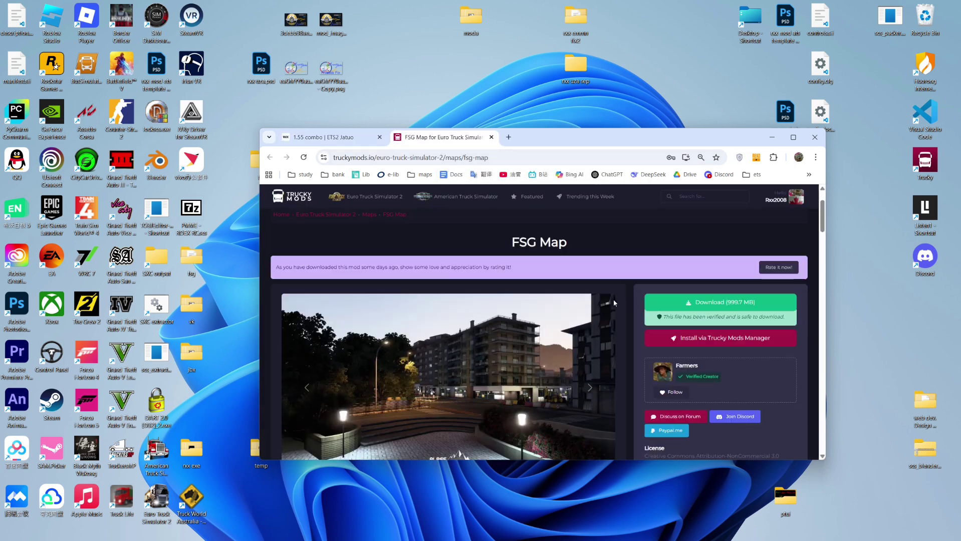
Download fsg-map-v143.7z from the TruckyMods FSG Map page, reopening the link in a new tab.
{"action": "scroll", "coordinate": [619, 306], "scroll_direction": "down", "scroll_amount": 3}
{"action": "scroll", "coordinate": [632, 363], "scroll_direction": "up", "scroll_amount": 3}
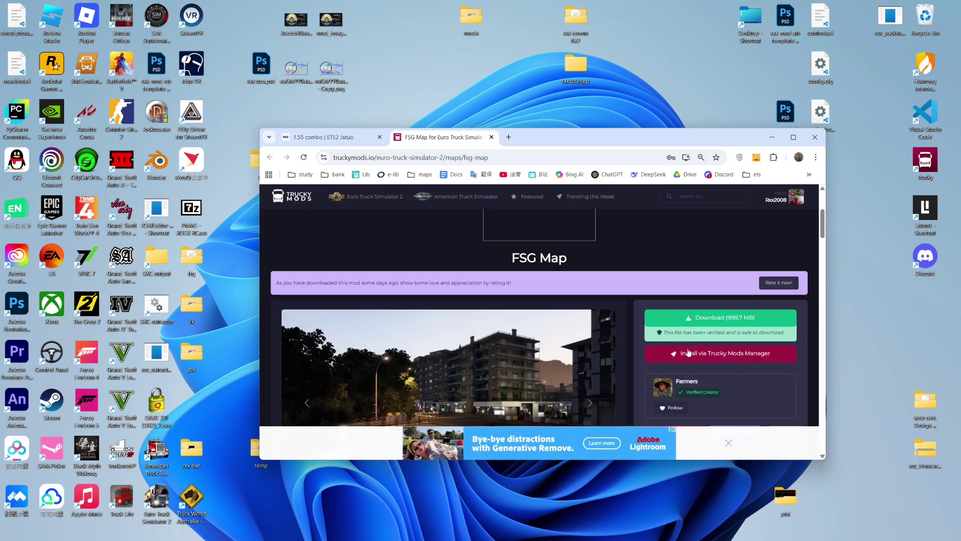
{"action": "left_click", "coordinate": [724, 317]}
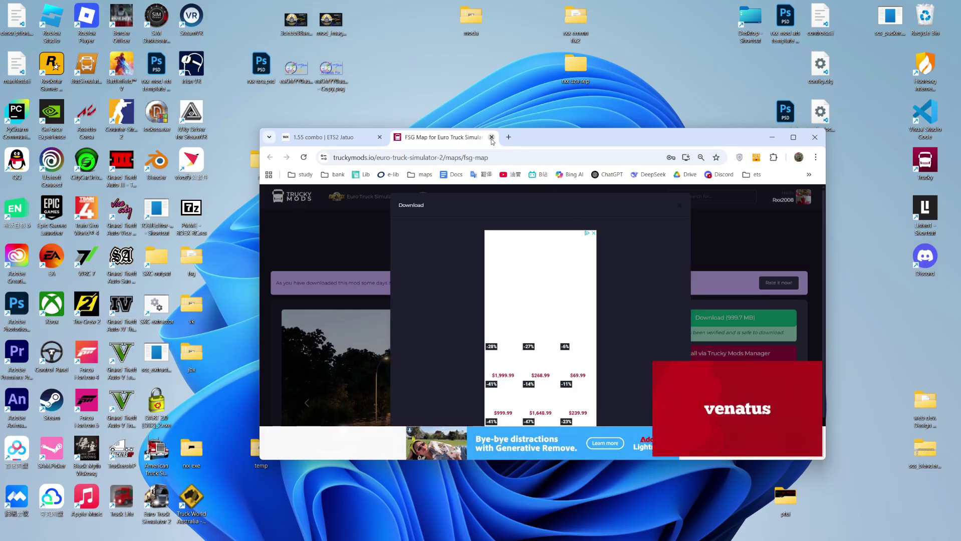
{"action": "key", "text": "ctrl+w"}
{"action": "right_click", "coordinate": [724, 328]}
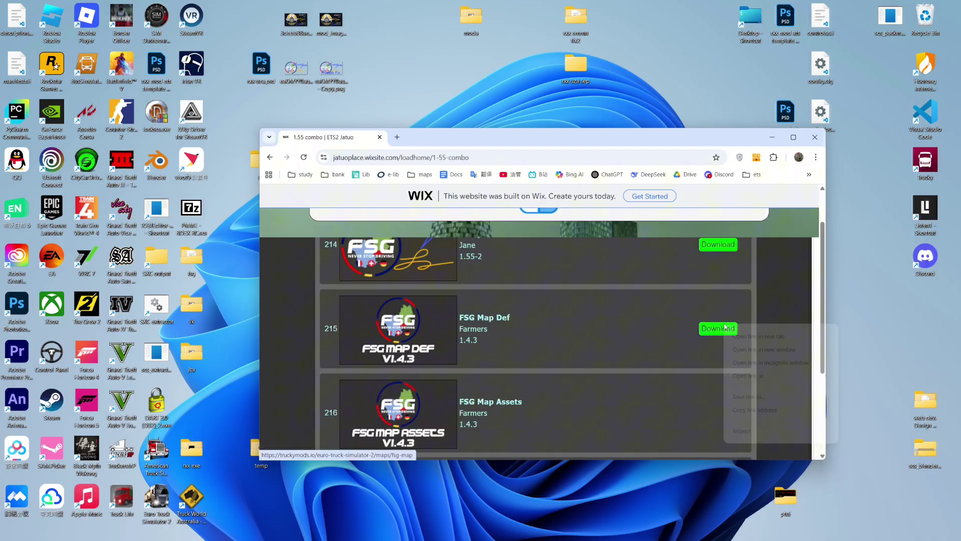
{"action": "left_click", "coordinate": [780, 340]}
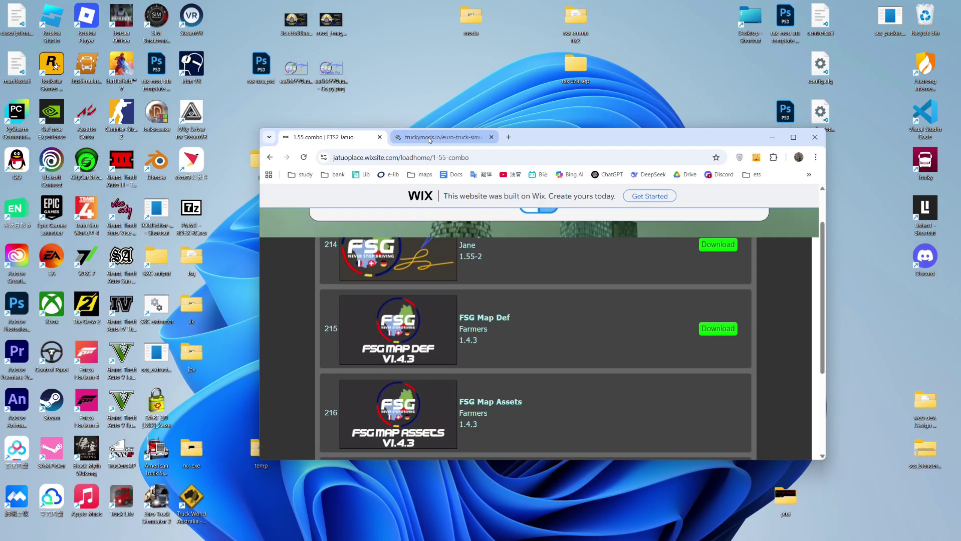
{"action": "key", "text": "ctrl+Tab"}
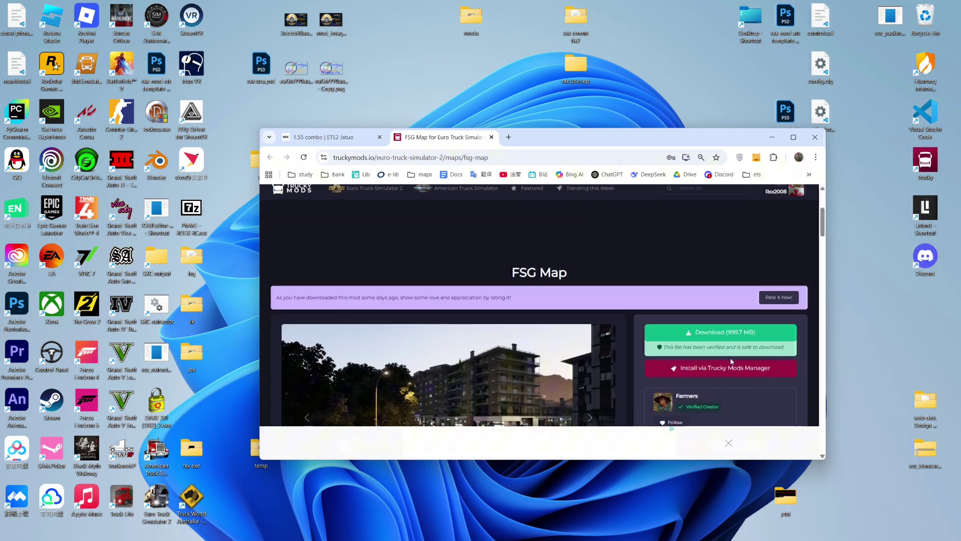
{"action": "left_click", "coordinate": [705, 341]}
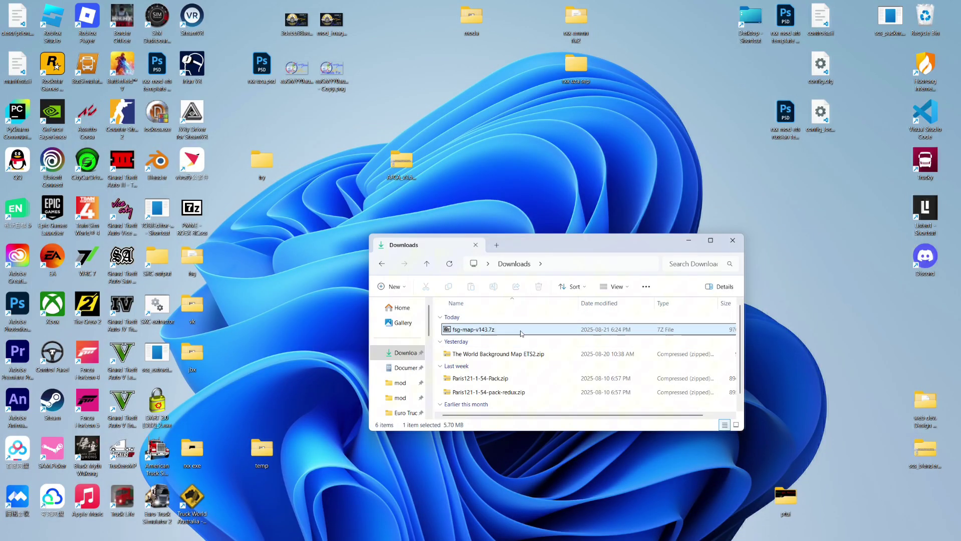
Open fsg-map-v143.7z from Downloads in 7-Zip and reposition its window to view the files.
{"action": "double_click", "coordinate": [512, 332]}
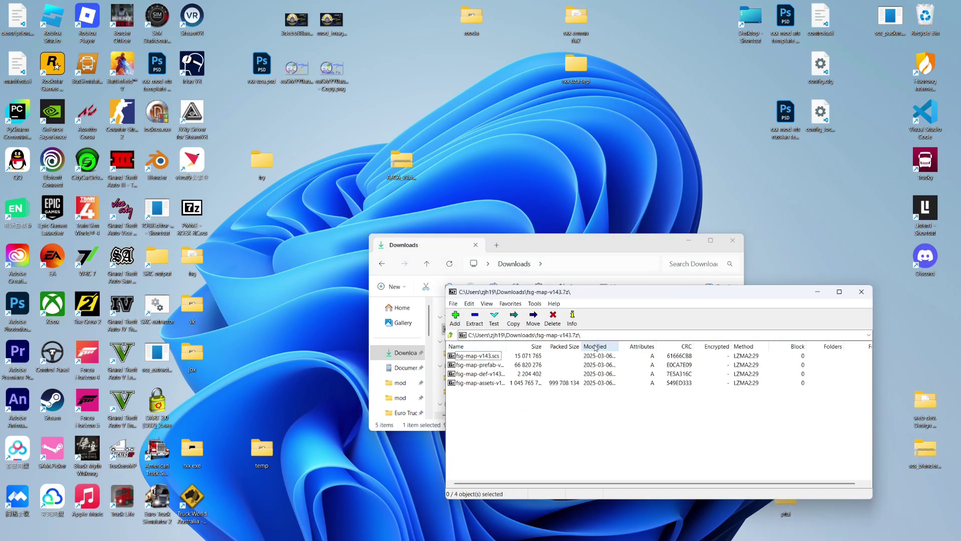
{"action": "left_click_drag", "start_coordinate": [575, 296], "coordinate": [670, 273]}
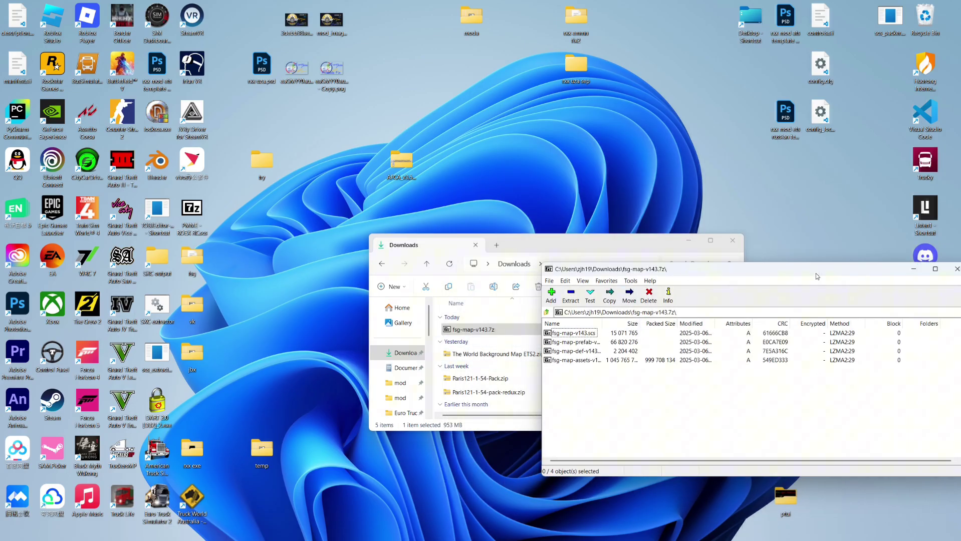
{"action": "left_click_drag", "start_coordinate": [817, 276], "coordinate": [645, 274]}
{"action": "left_click", "coordinate": [785, 271]}
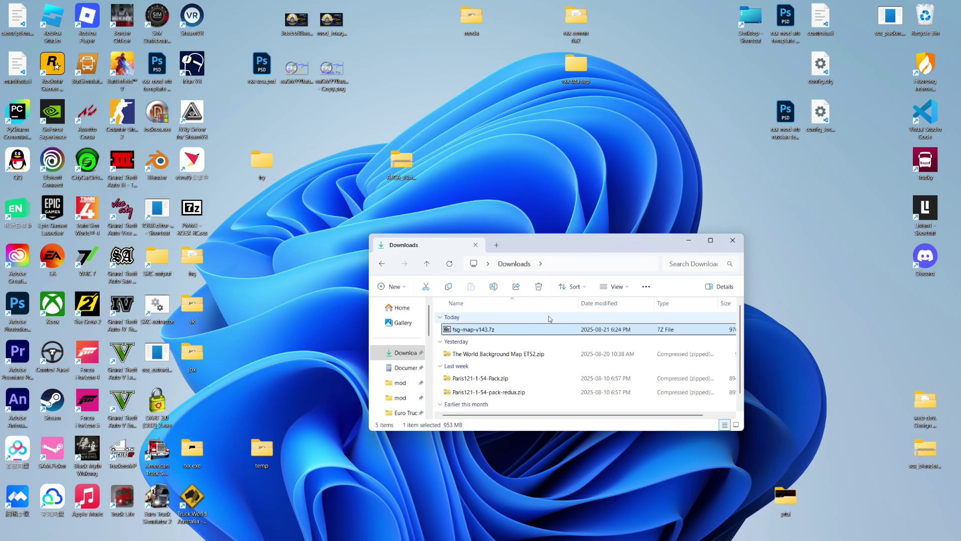
{"action": "double_click", "coordinate": [532, 334]}
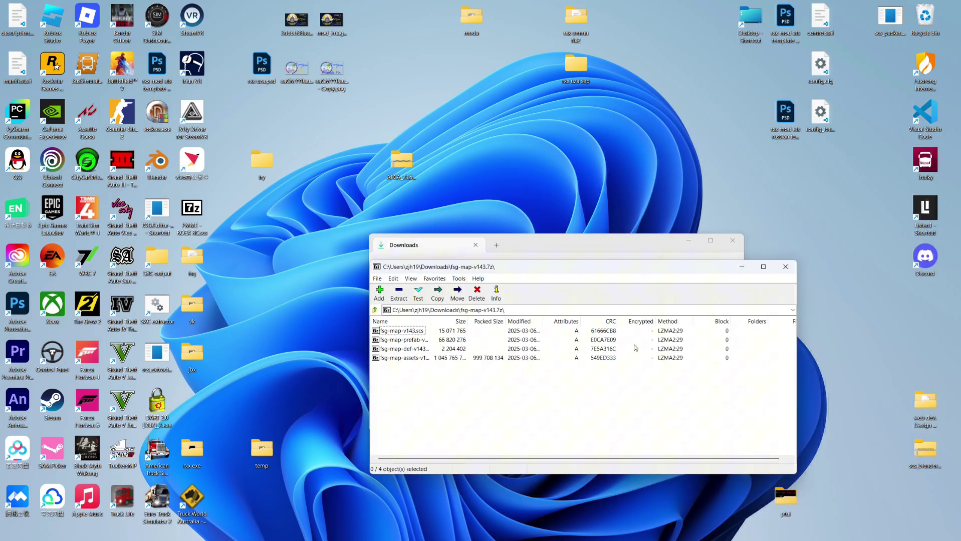
{"action": "left_click_drag", "start_coordinate": [629, 276], "coordinate": [662, 305]}
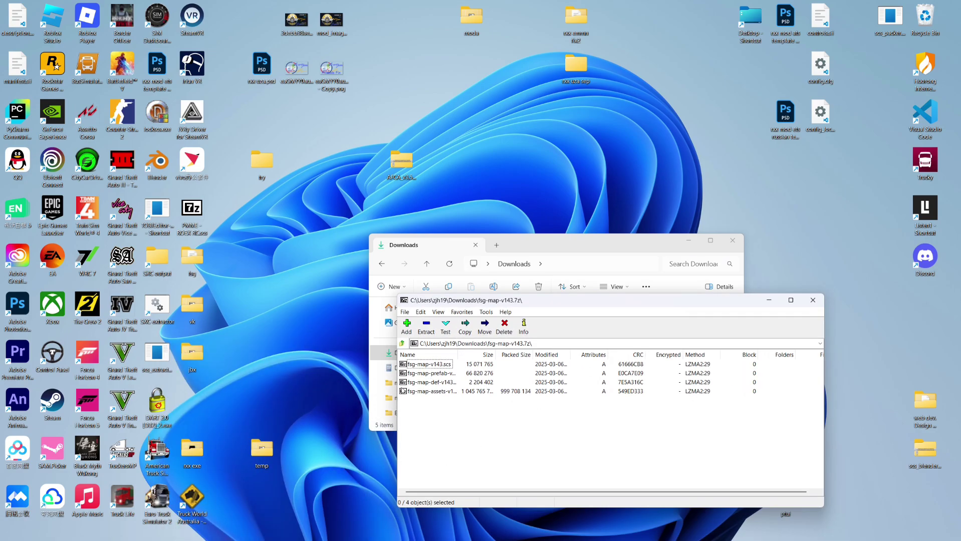
Extract fsg-map-v143.7z to an fsg-map-v143 folder using the 7-Zip context menu.
{"action": "left_click", "coordinate": [812, 300]}
{"action": "right_click", "coordinate": [526, 334]}
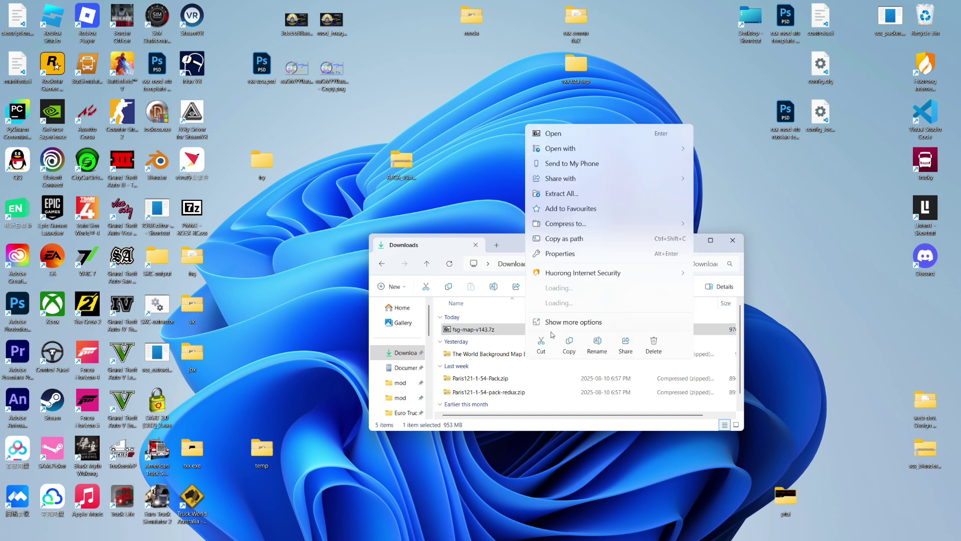
{"action": "left_click", "coordinate": [574, 326]}
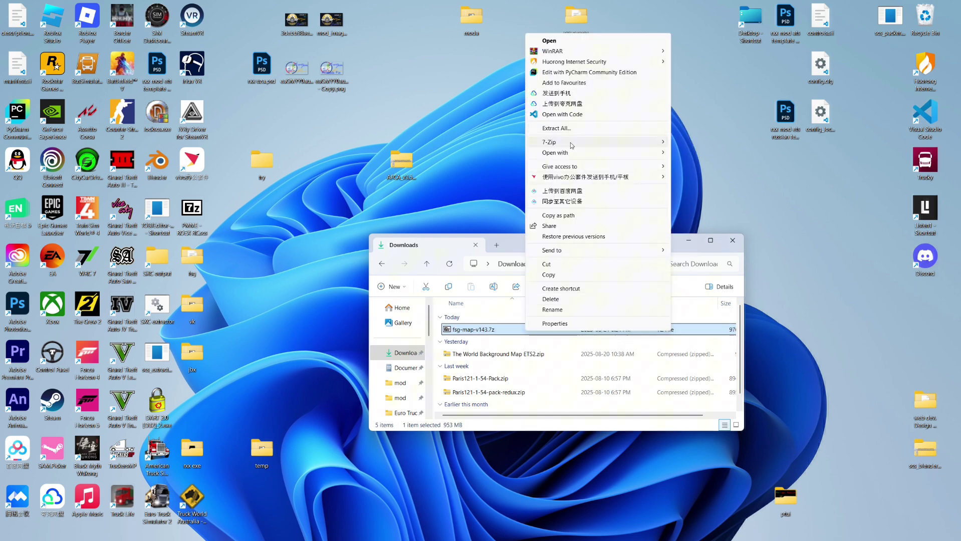
{"action": "mouse_move", "coordinate": [578, 142]}
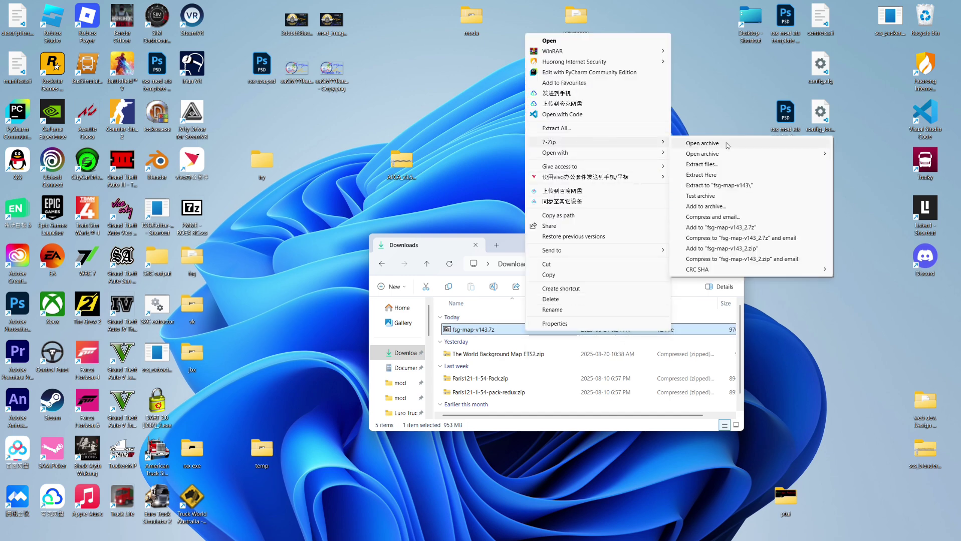
{"action": "left_click", "coordinate": [726, 186]}
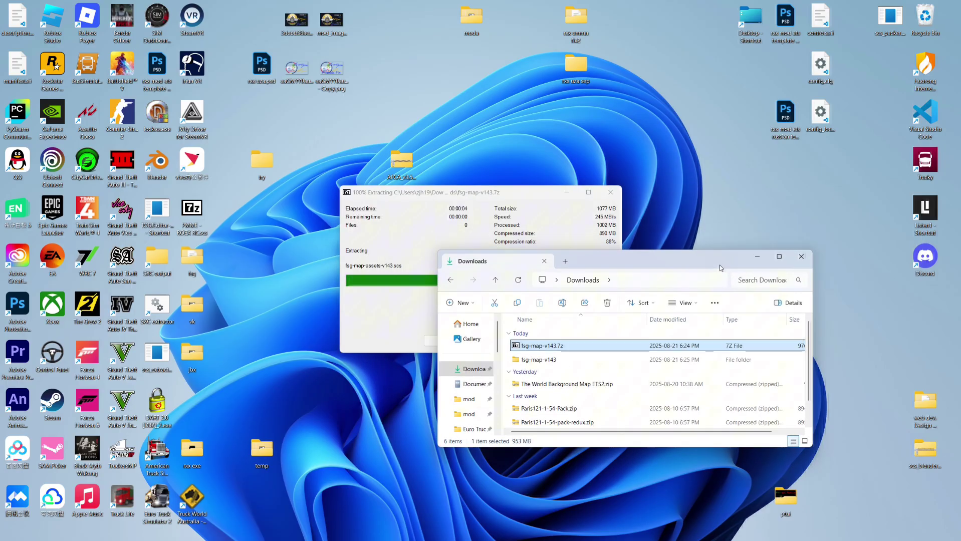
Open the fsg-map-v143 folder and select all four .scs files.
{"action": "double_click", "coordinate": [601, 360]}
{"action": "left_click", "coordinate": [579, 361]}
{"action": "left_click_drag", "start_coordinate": [578, 414], "coordinate": [556, 343]}
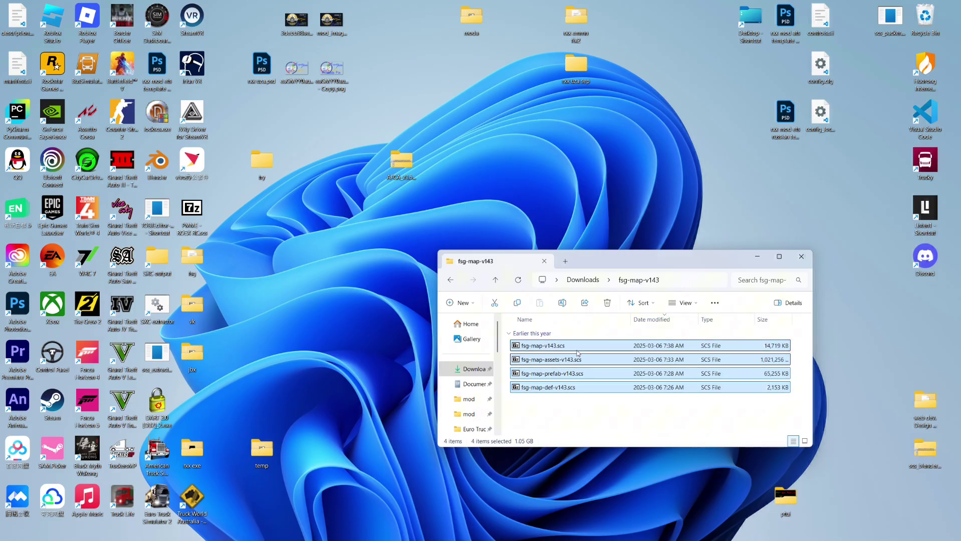
Open Documents > Euro Truck Simulator 2 > mod in a new Explorer tab.
{"action": "left_click_drag", "start_coordinate": [577, 350], "coordinate": [564, 260]}
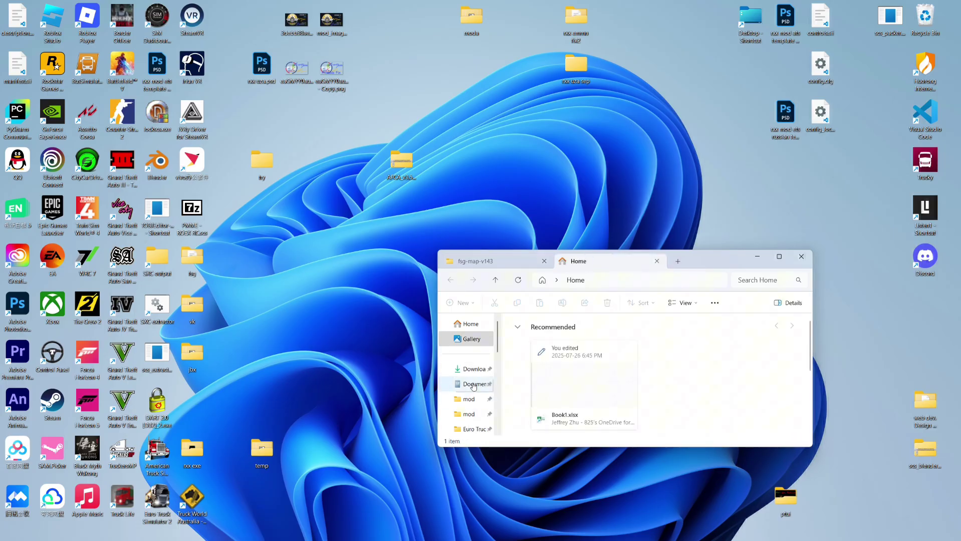
{"action": "left_click", "coordinate": [474, 383]}
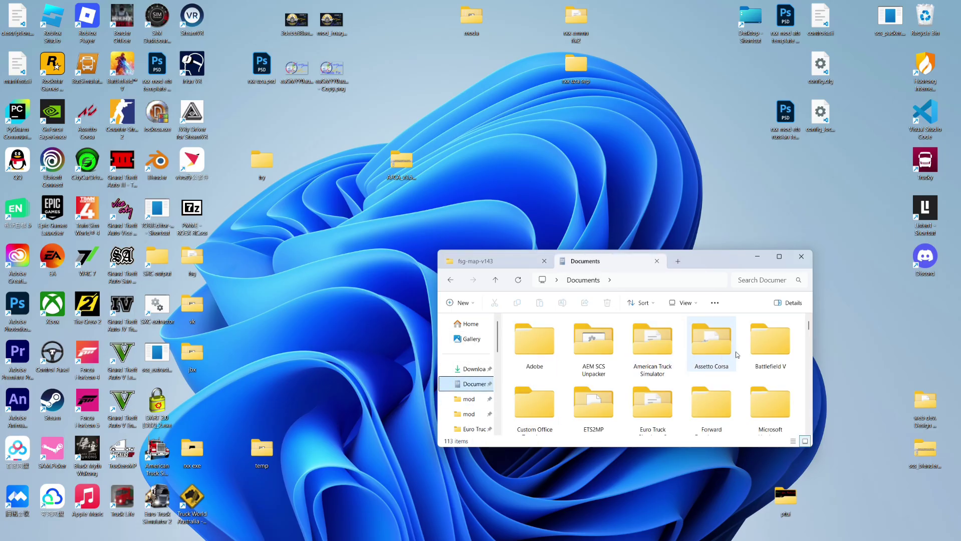
{"action": "scroll", "coordinate": [652, 350], "scroll_direction": "down", "scroll_amount": 1}
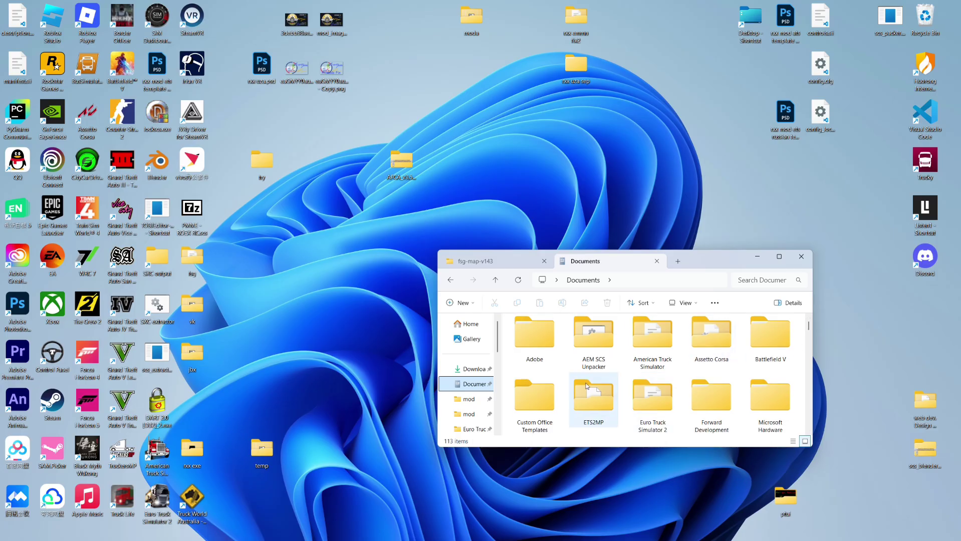
{"action": "double_click", "coordinate": [650, 395]}
{"action": "double_click", "coordinate": [537, 351]}
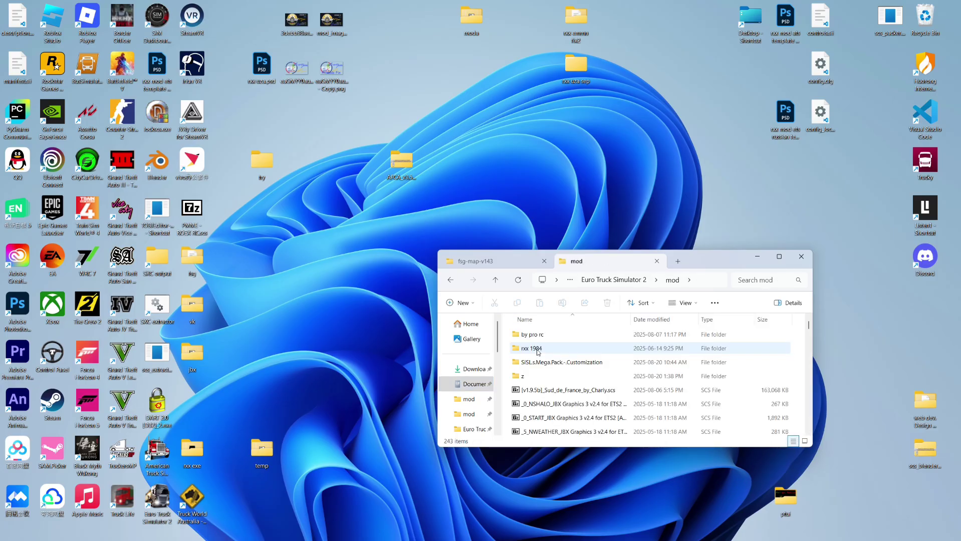
Drag the four fsg-map .scs files from the fsg-map-v143 tab into the mod folder.
{"action": "left_click", "coordinate": [503, 263]}
{"action": "left_click_drag", "start_coordinate": [555, 353], "coordinate": [592, 388]}
{"action": "scroll", "coordinate": [589, 406], "scroll_direction": "down", "scroll_amount": 1}
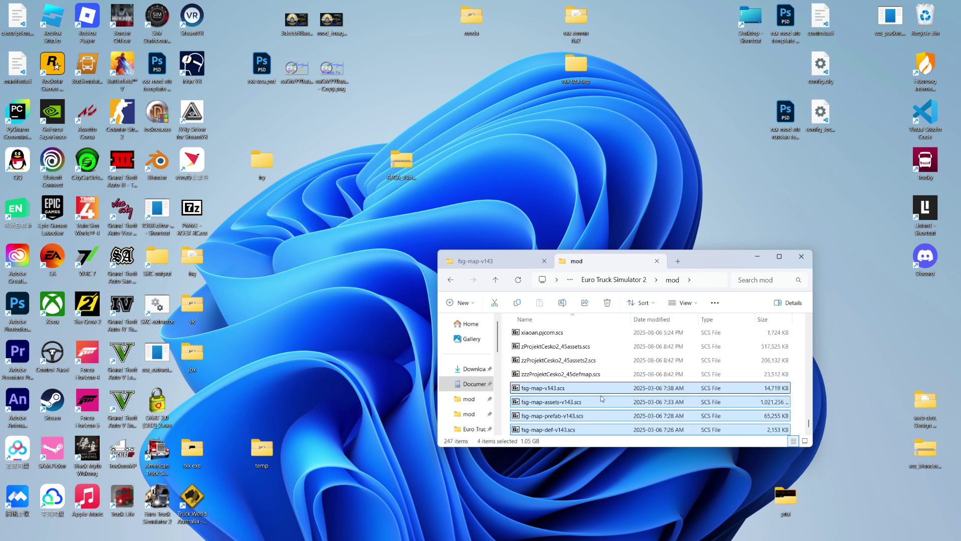
Open the Mod Manager and view the FSG Map 1.4.3 details showing it Incompatible.
{"action": "left_click", "coordinate": [161, 496]}
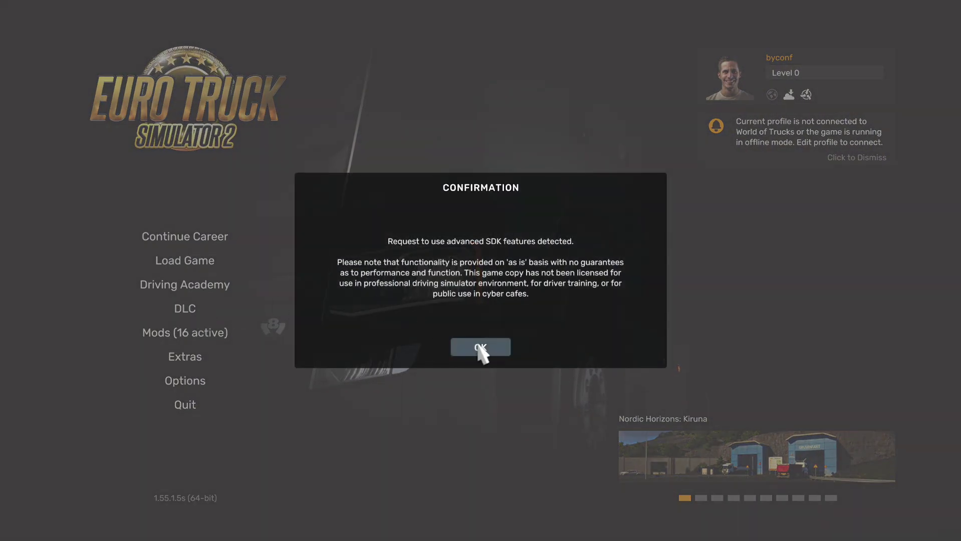
{"action": "left_click", "coordinate": [477, 346]}
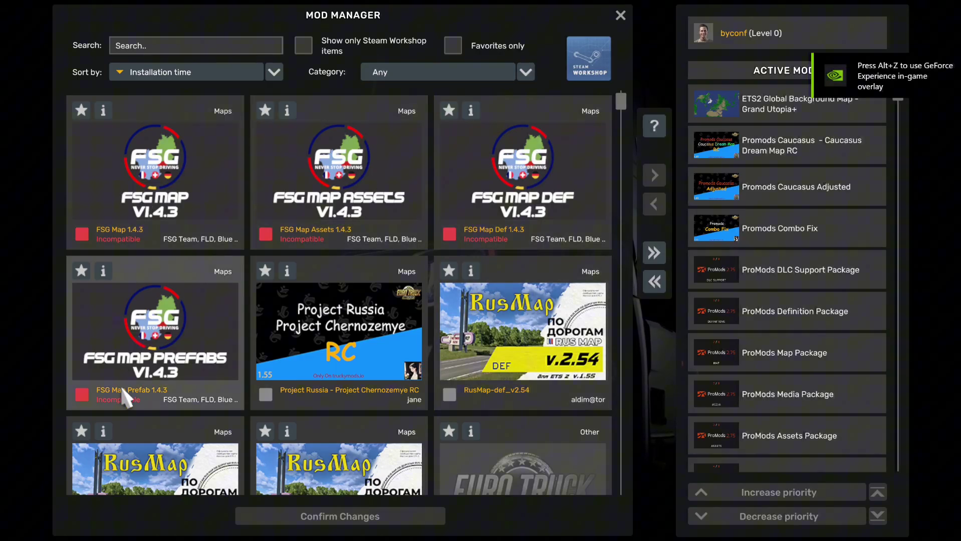
{"action": "left_click", "coordinate": [103, 111]}
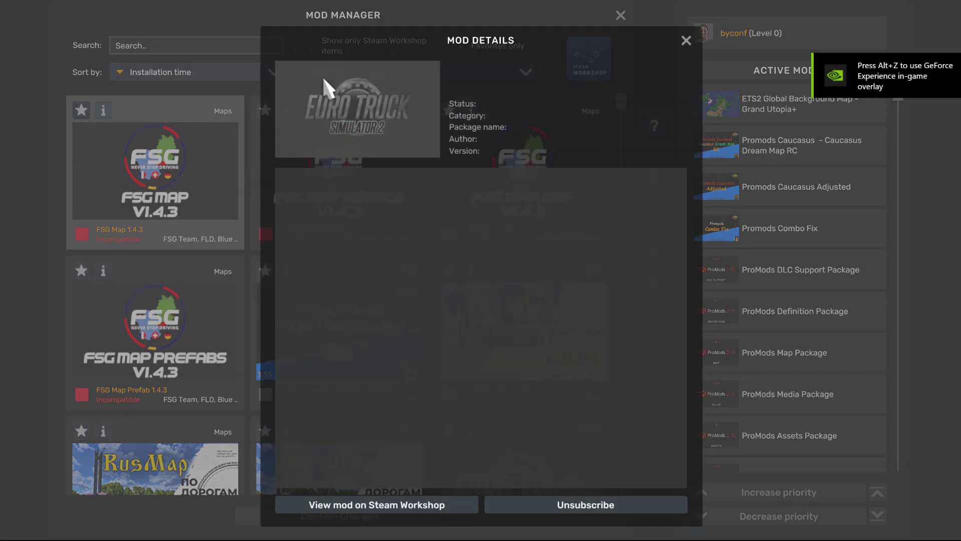
{"action": "scroll", "coordinate": [426, 218], "scroll_direction": "down", "scroll_amount": 20}
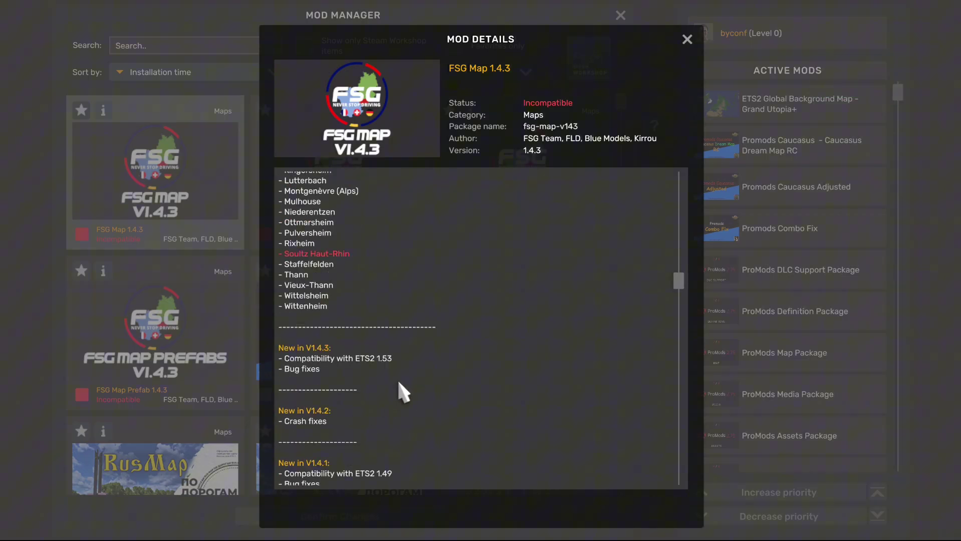
{"action": "left_click", "coordinate": [684, 41]}
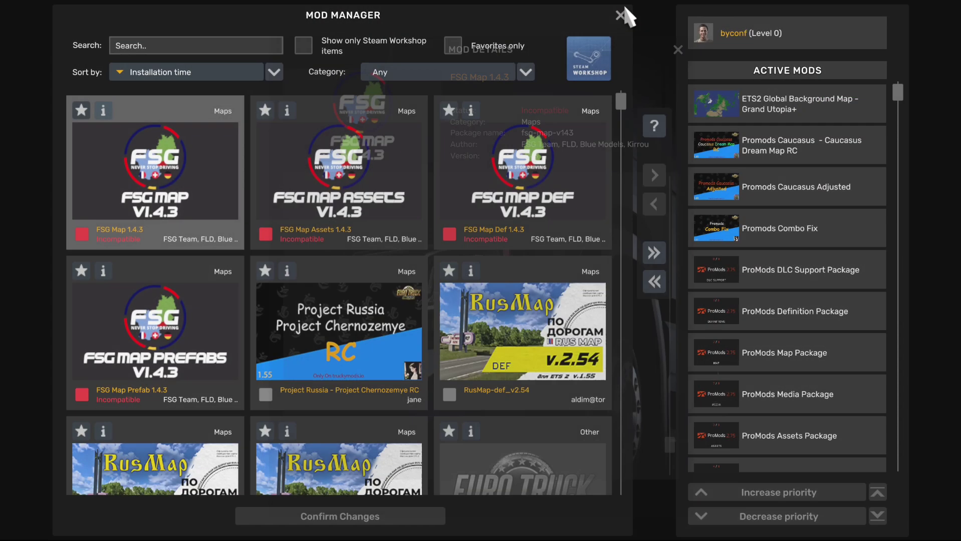
Leave the Mod Manager, quit the game, and close the Trucky Hub summary.
{"action": "left_click", "coordinate": [620, 16]}
{"action": "left_click", "coordinate": [449, 352]}
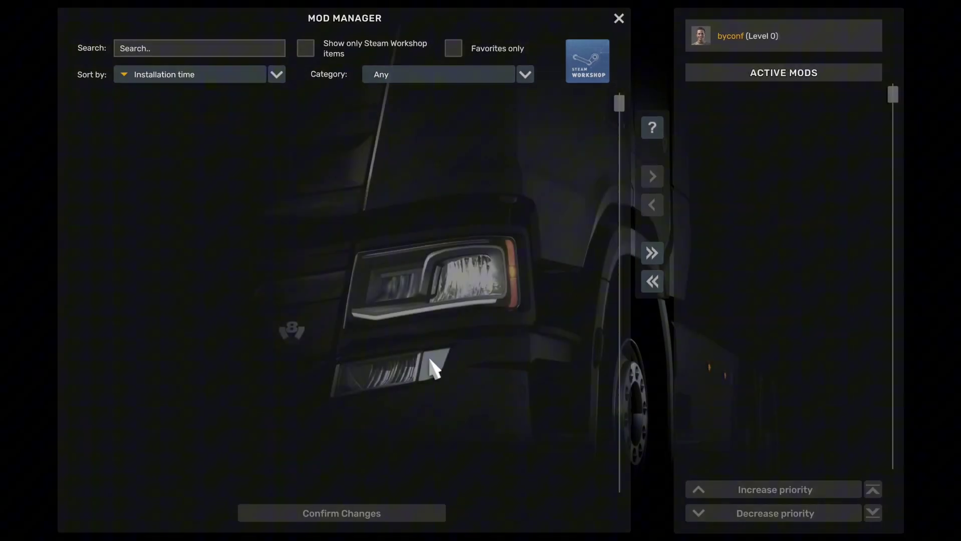
{"action": "left_click", "coordinate": [271, 406]}
{"action": "key", "text": "Return"}
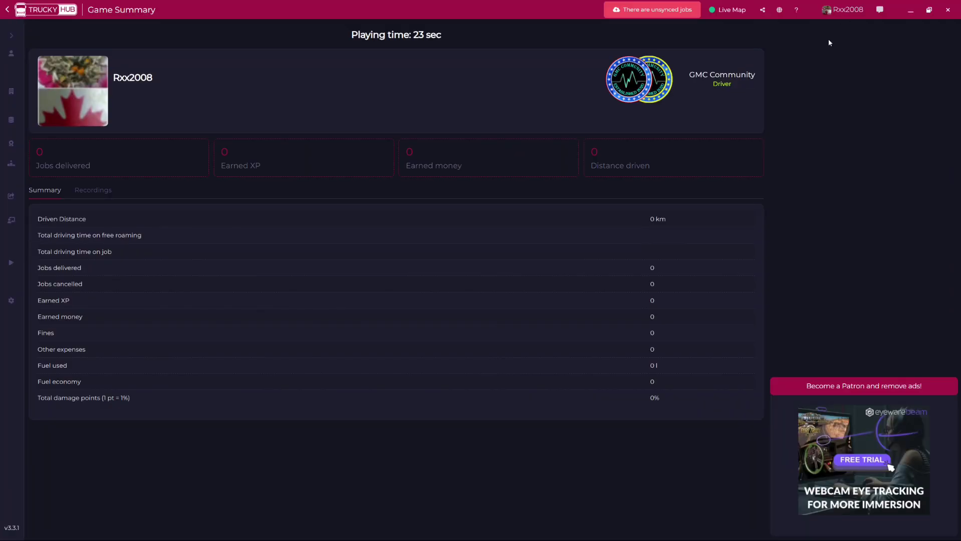
{"action": "left_click", "coordinate": [948, 10]}
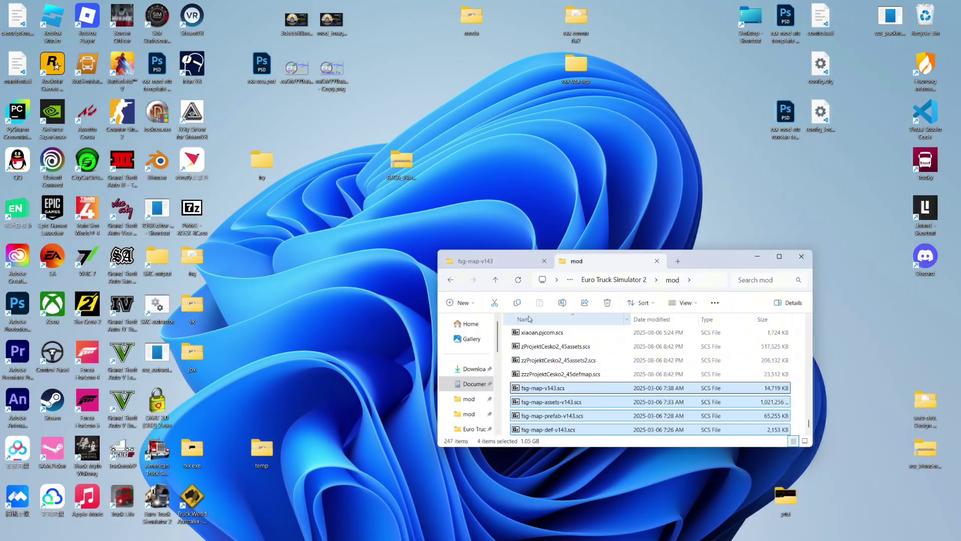
Browse Downloads in a new Explorer tab, return to the mod folder, then launch Chrome.
{"action": "left_click", "coordinate": [682, 261]}
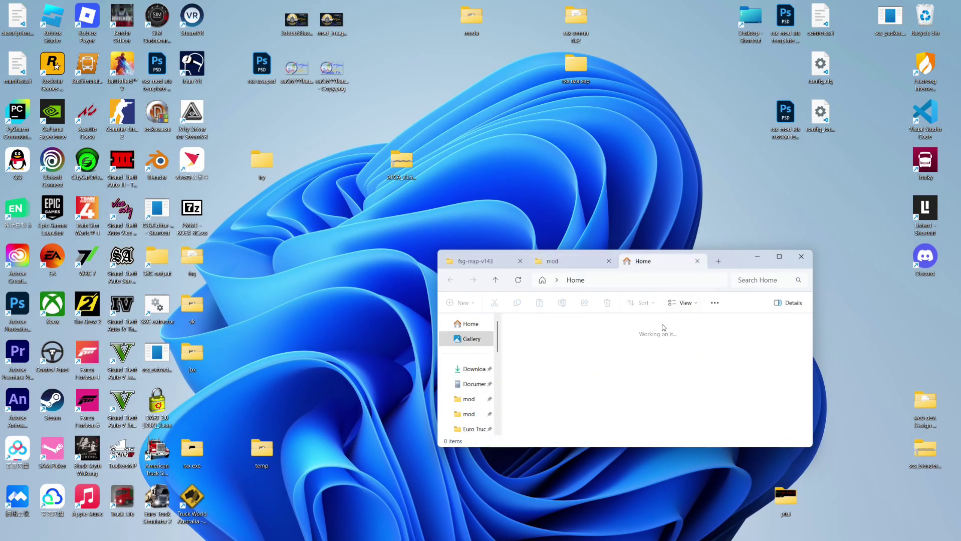
{"action": "left_click", "coordinate": [473, 371]}
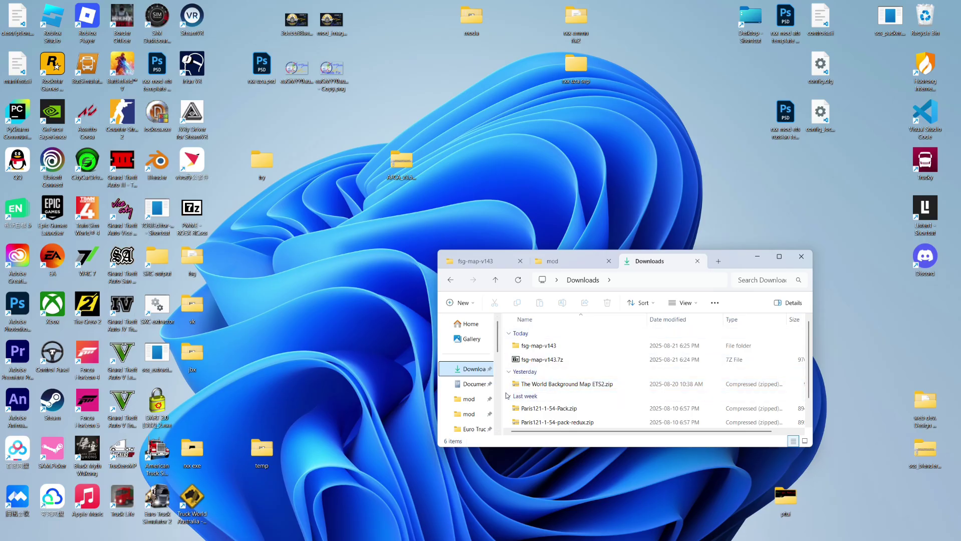
{"action": "left_click", "coordinate": [697, 261]}
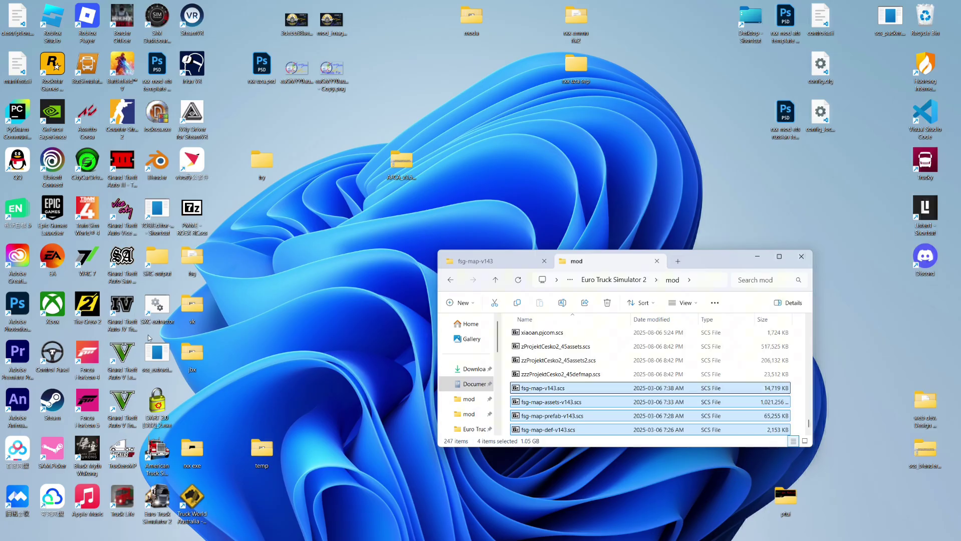
{"action": "left_click", "coordinate": [493, 261]}
{"action": "left_click", "coordinate": [190, 401]}
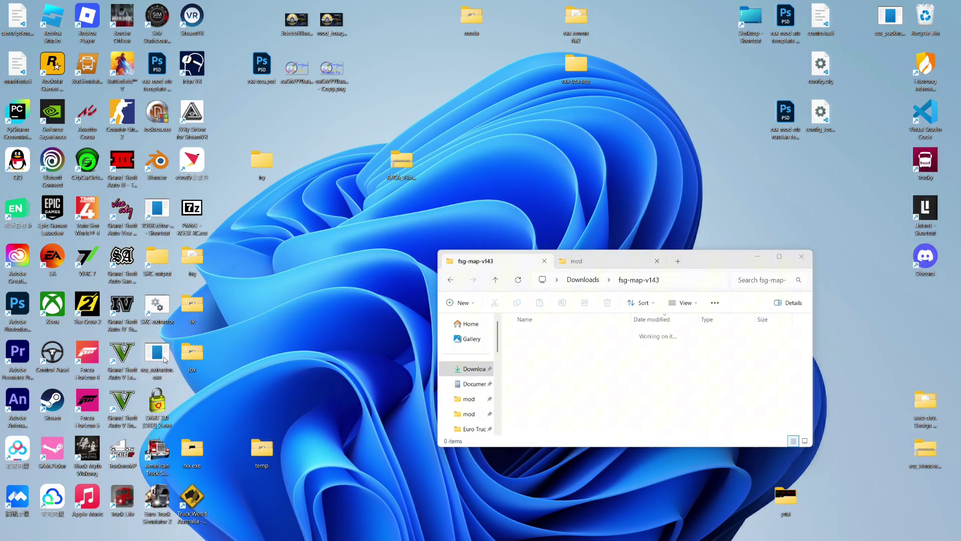
{"action": "left_click", "coordinate": [601, 262]}
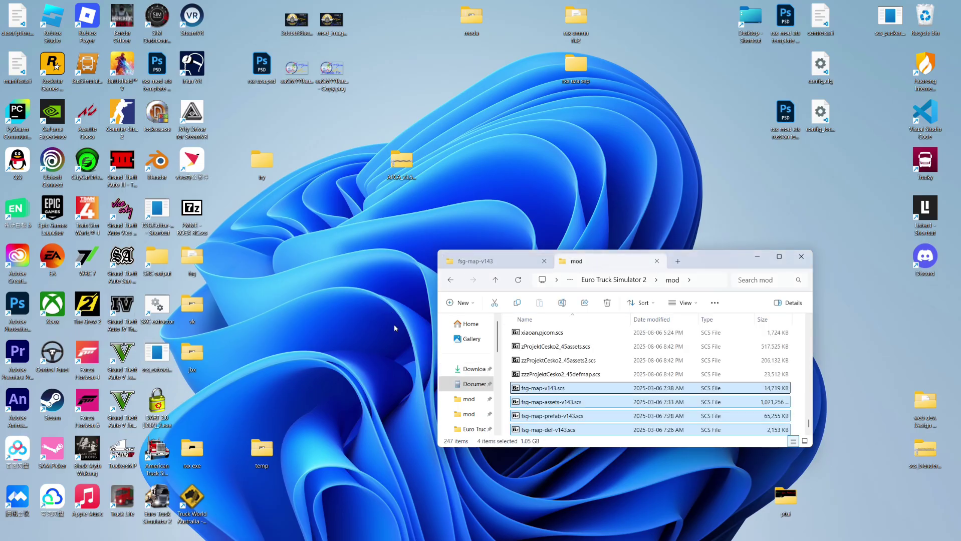
{"action": "key", "text": "super+1"}
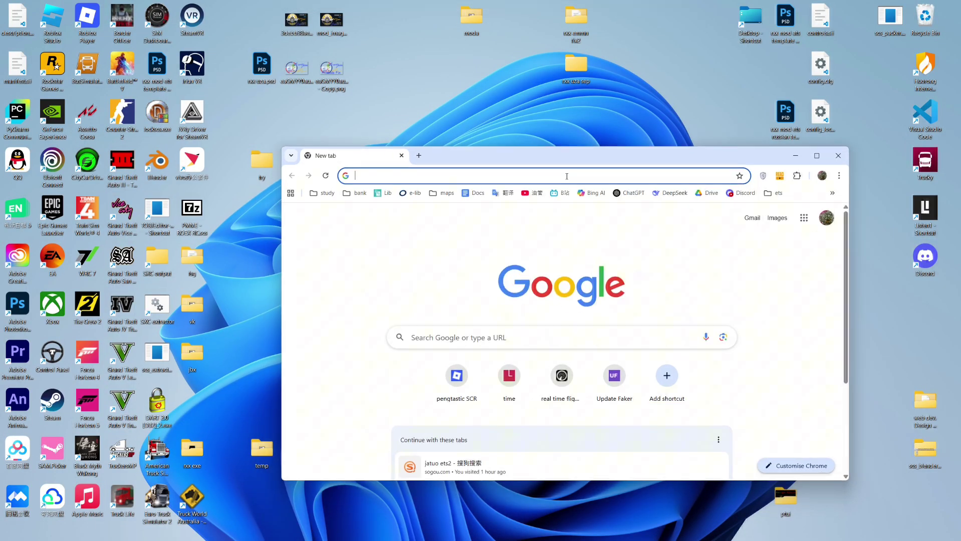
Search 'scs extrac' and open the SCS Modding Wiki Game Archive Extractor page.
{"action": "left_click", "coordinate": [567, 176]}
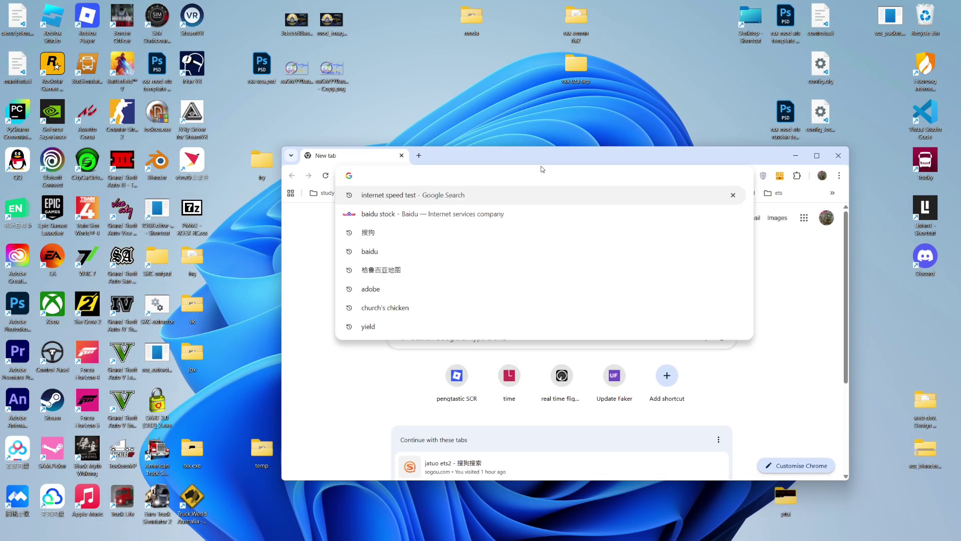
{"action": "type", "text": "scs"}
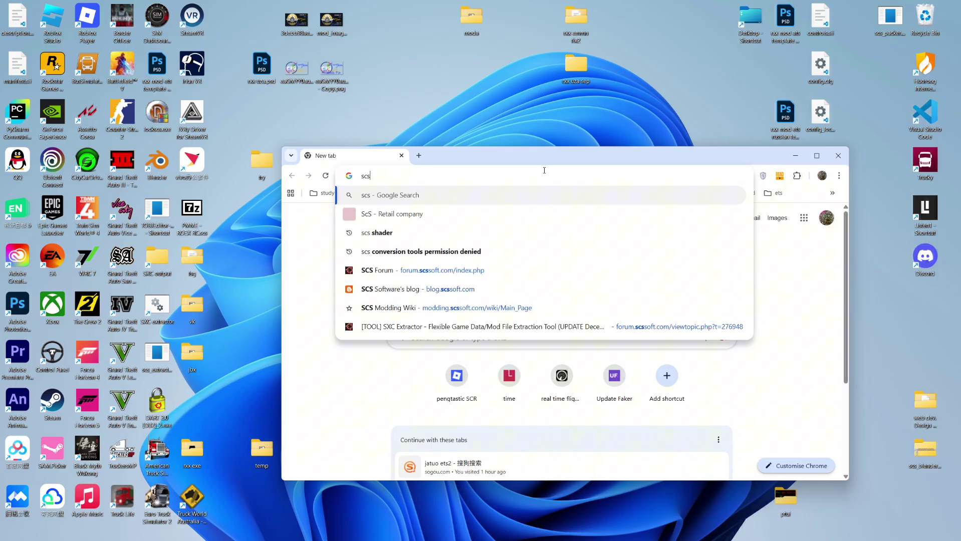
{"action": "type", "text": " extract"}
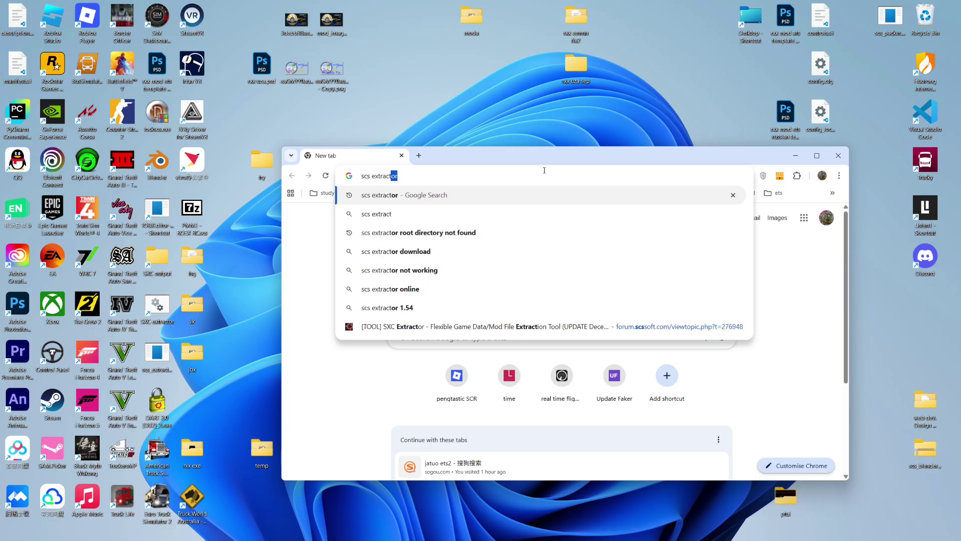
{"action": "key", "text": "Return"}
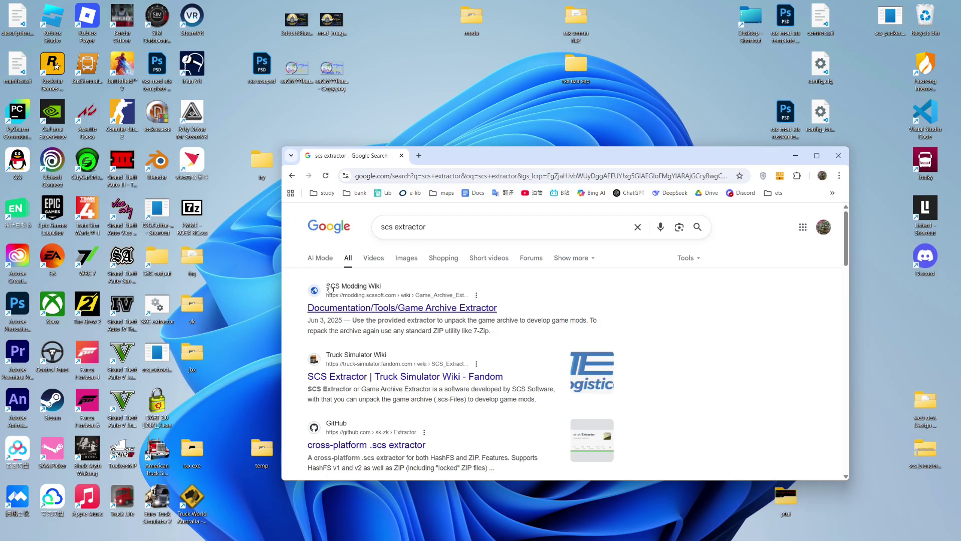
{"action": "left_click", "coordinate": [397, 308]}
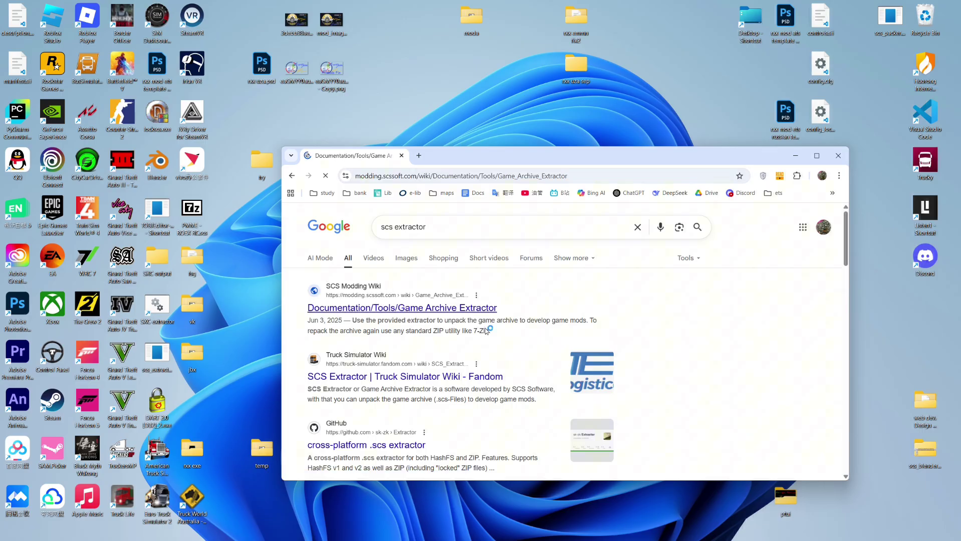
Download the 1.55+ extractor and open scs_extractor_1_55.zip from Chrome's downloads.
{"action": "scroll", "coordinate": [421, 432], "scroll_direction": "down", "scroll_amount": 2}
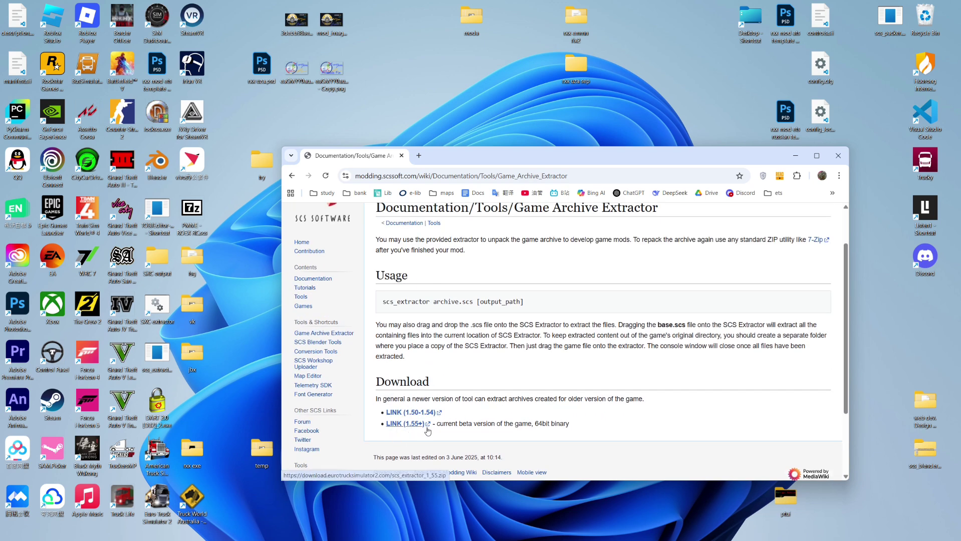
{"action": "left_click", "coordinate": [416, 427]}
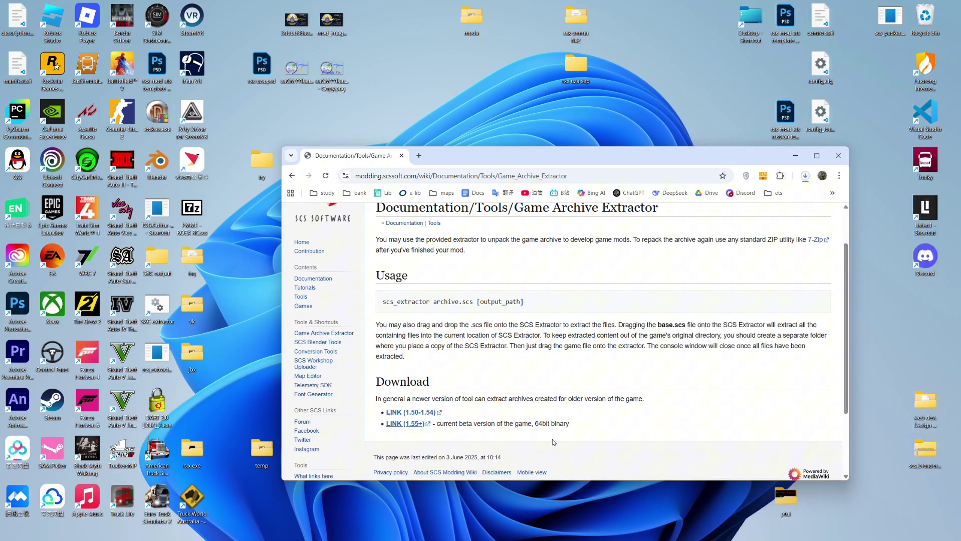
{"action": "left_click", "coordinate": [804, 175]}
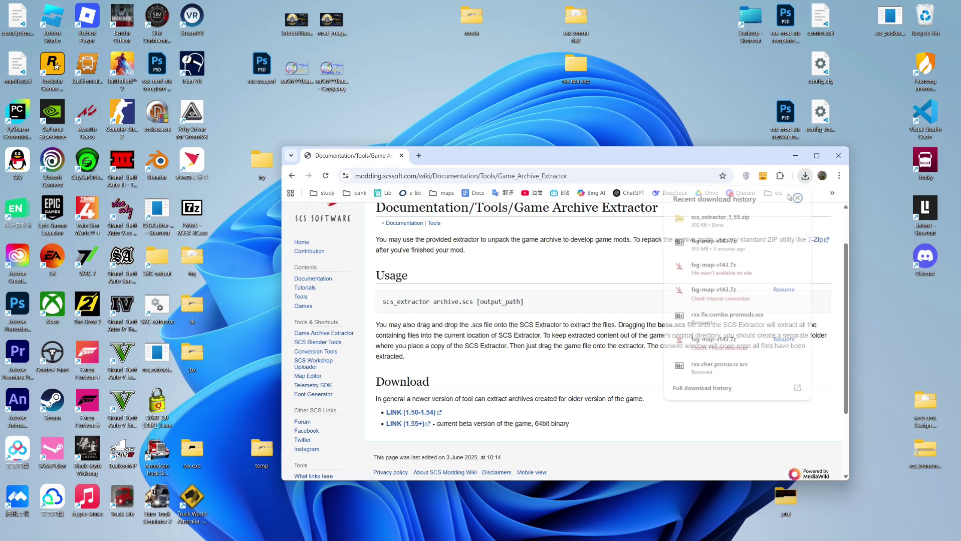
{"action": "left_click", "coordinate": [709, 218]}
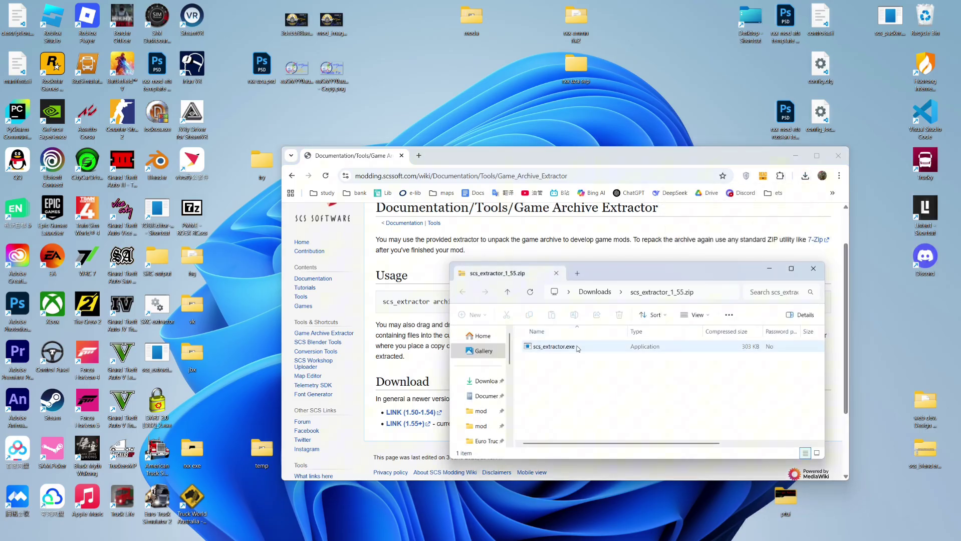
Copy scs_extractor.exe onto the desktop and close the zip, browser and other windows.
{"action": "left_click_drag", "start_coordinate": [569, 353], "coordinate": [197, 393]}
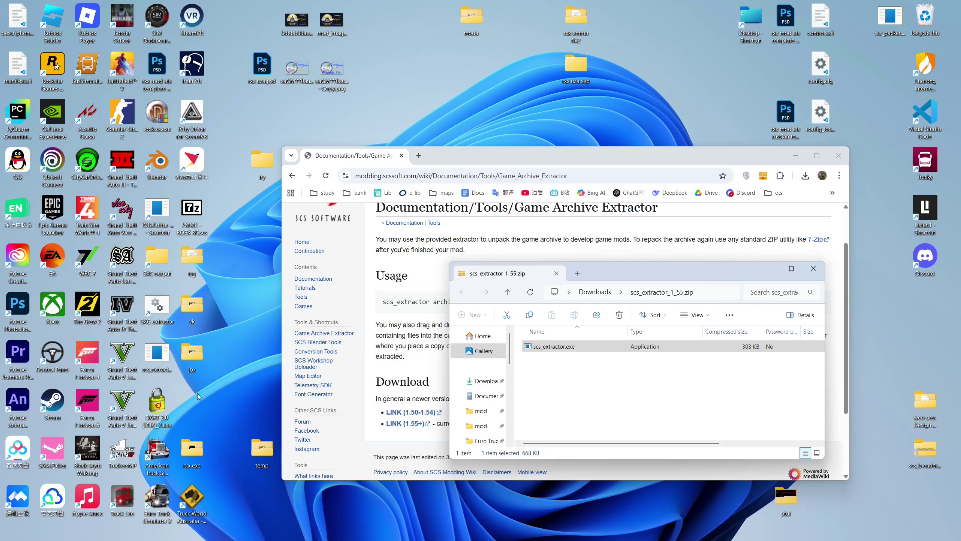
{"action": "left_click", "coordinate": [515, 242]}
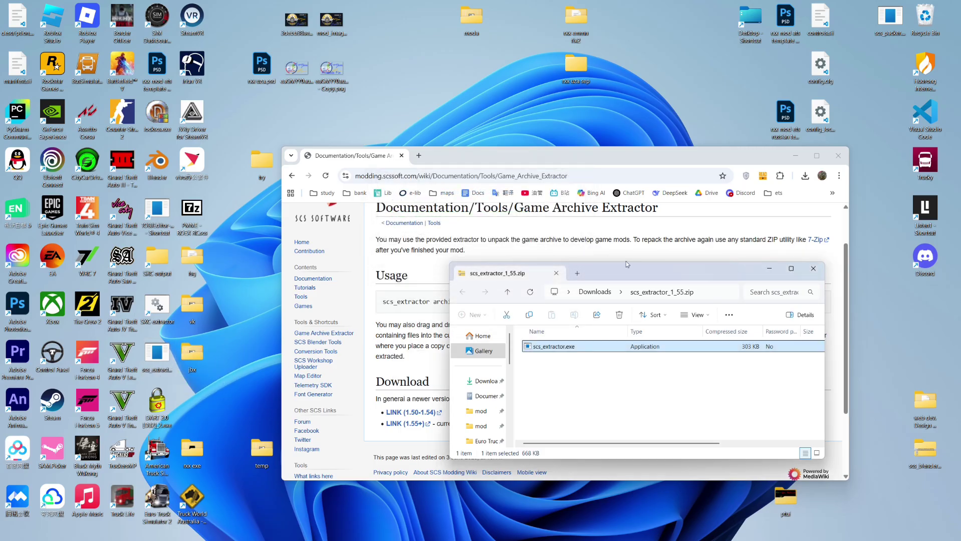
{"action": "left_click", "coordinate": [813, 268]}
{"action": "left_click", "coordinate": [837, 155]}
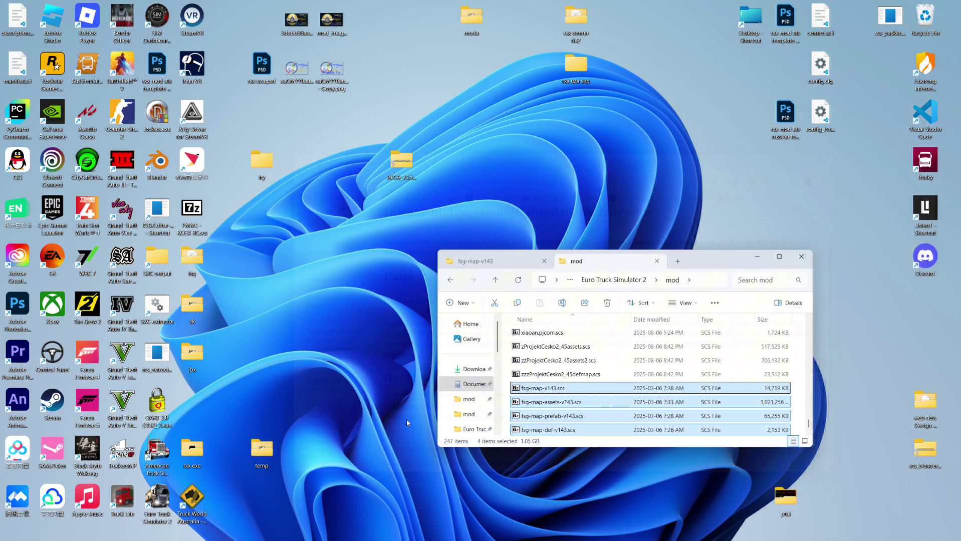
{"action": "left_click", "coordinate": [328, 383]}
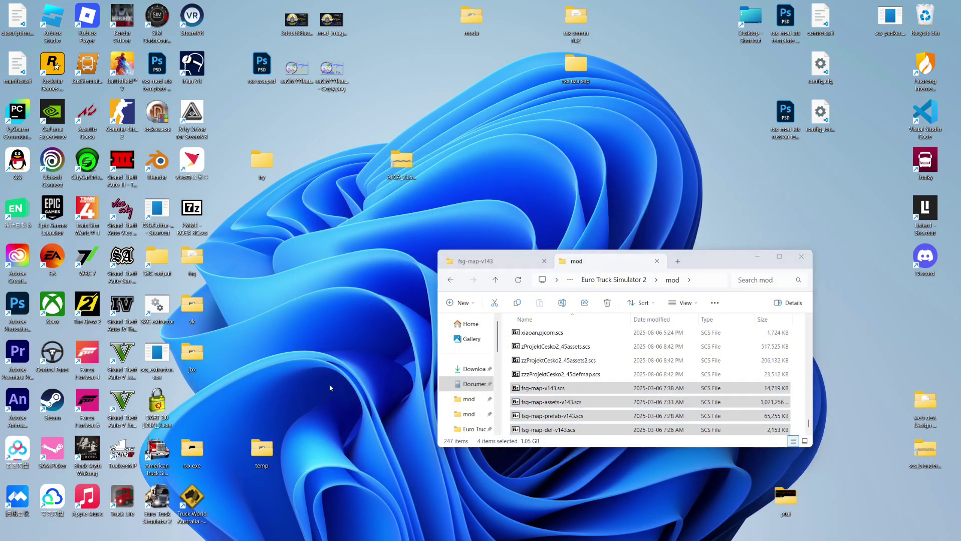
Create a new desktop folder named test.
{"action": "right_click", "coordinate": [331, 297]}
{"action": "mouse_move", "coordinate": [357, 366]}
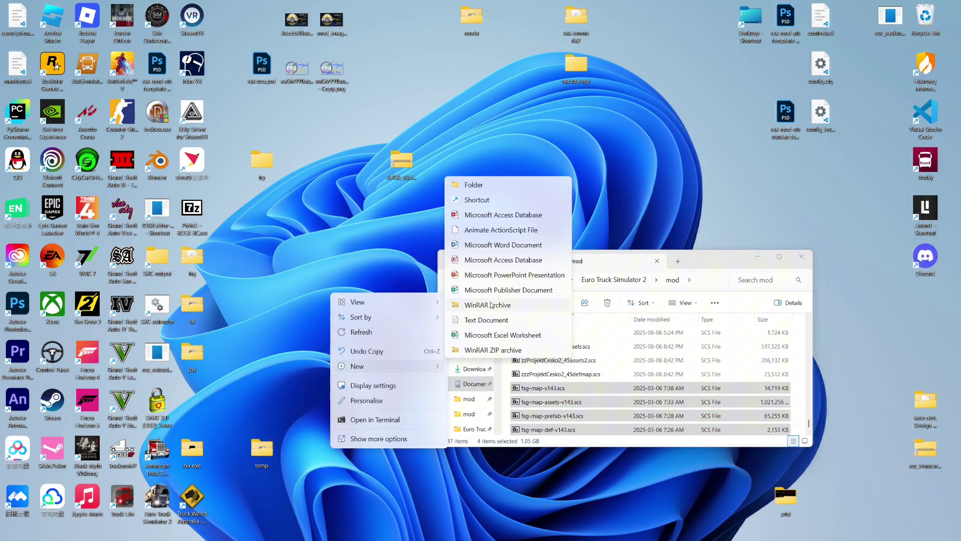
{"action": "left_click", "coordinate": [503, 185]}
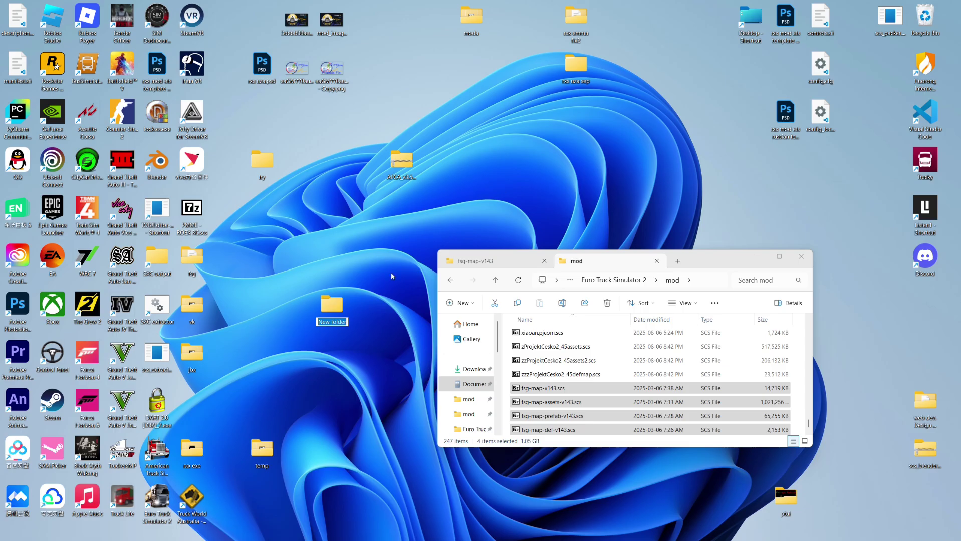
{"action": "type", "text": "test"}
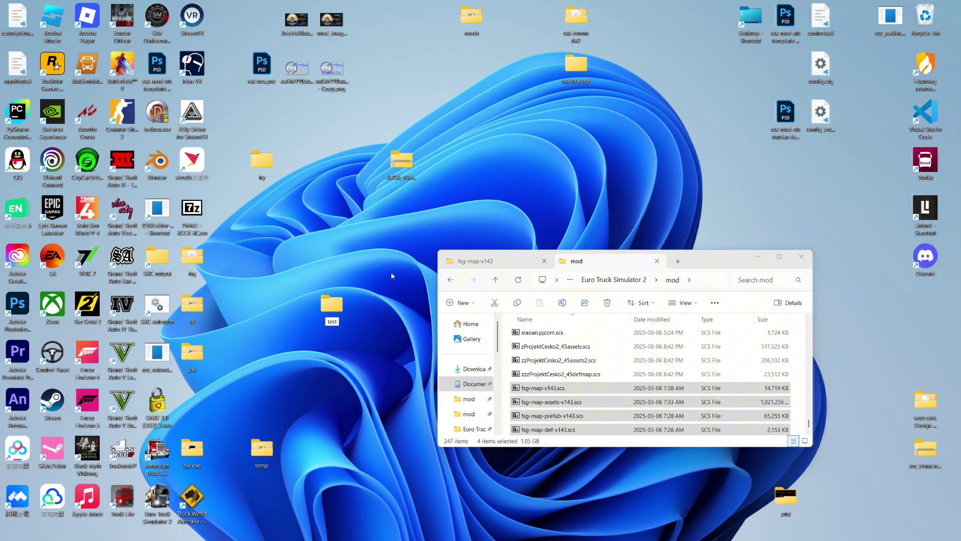
{"action": "left_click", "coordinate": [342, 299]}
Open the test folder and arrange it alongside the mod folder window.
{"action": "double_click", "coordinate": [339, 301]}
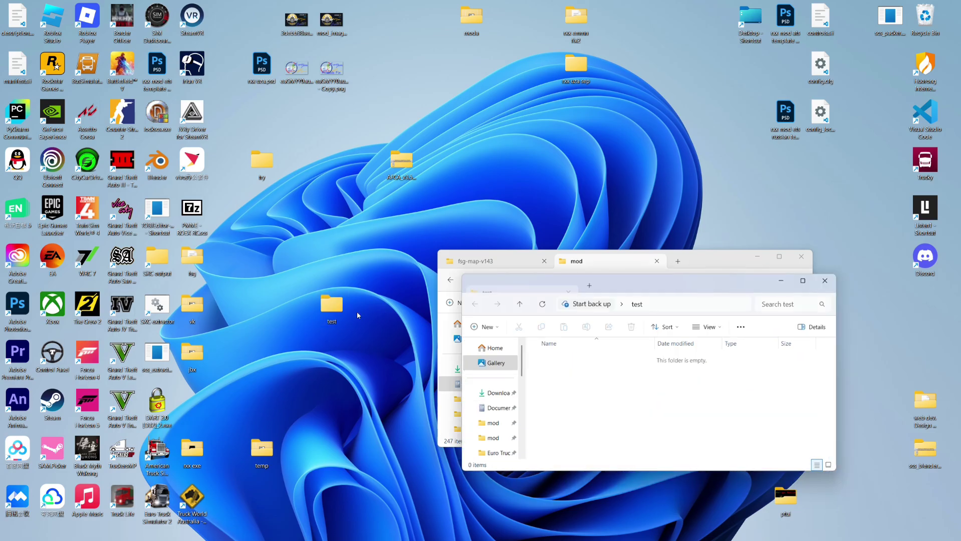
{"action": "left_click_drag", "start_coordinate": [594, 258], "coordinate": [377, 355]}
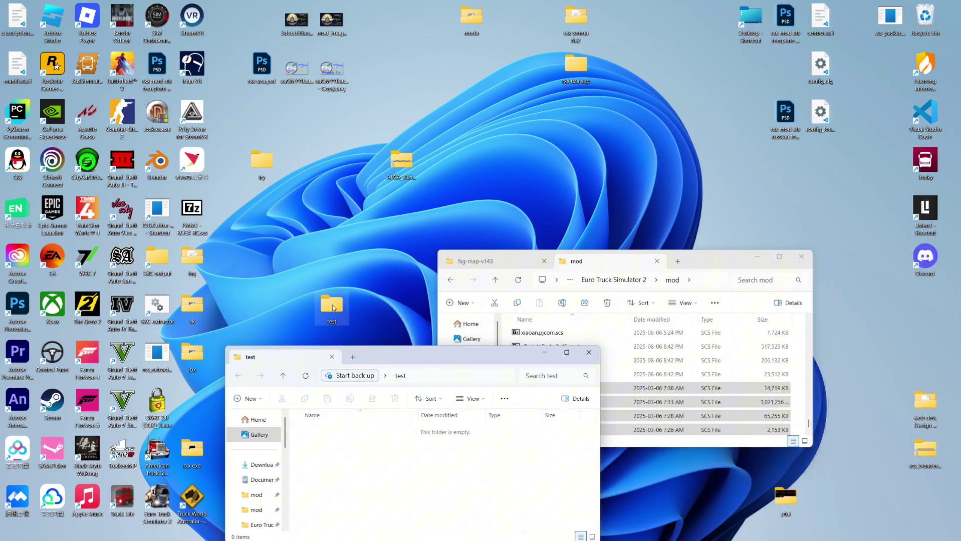
{"action": "left_click_drag", "start_coordinate": [331, 303], "coordinate": [332, 256]}
{"action": "left_click_drag", "start_coordinate": [415, 361], "coordinate": [412, 325]}
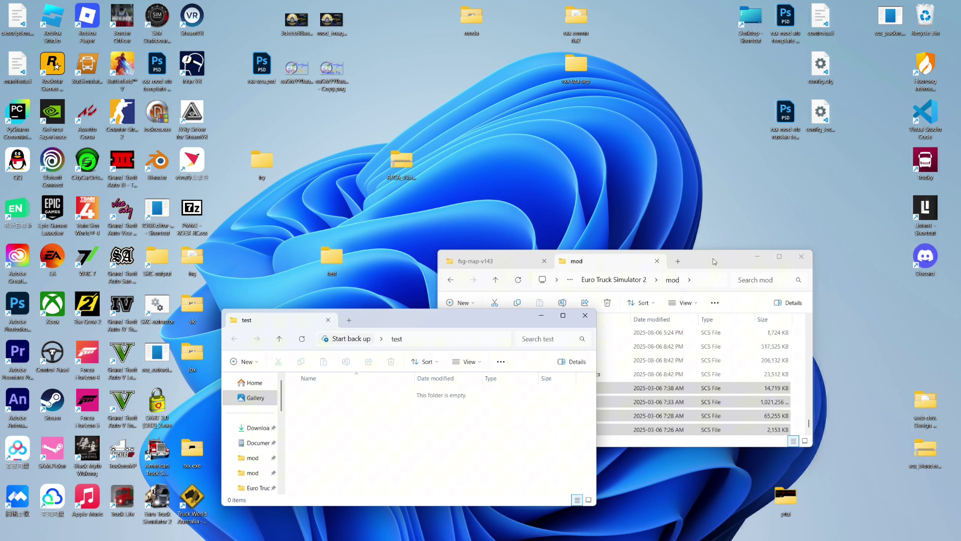
{"action": "left_click_drag", "start_coordinate": [647, 269], "coordinate": [782, 232]}
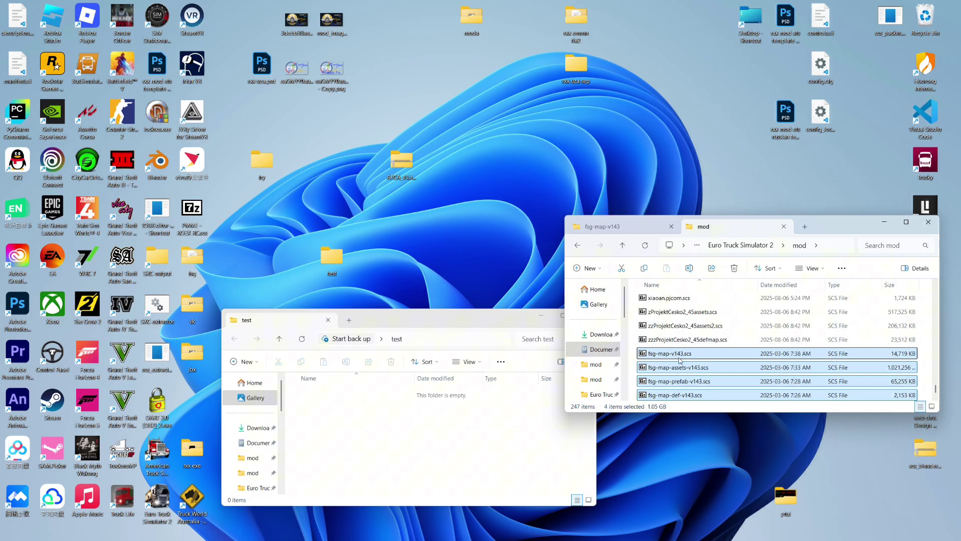
Select the four fsg-map .scs archives in mod and drop them into test.
{"action": "left_click", "coordinate": [678, 360]}
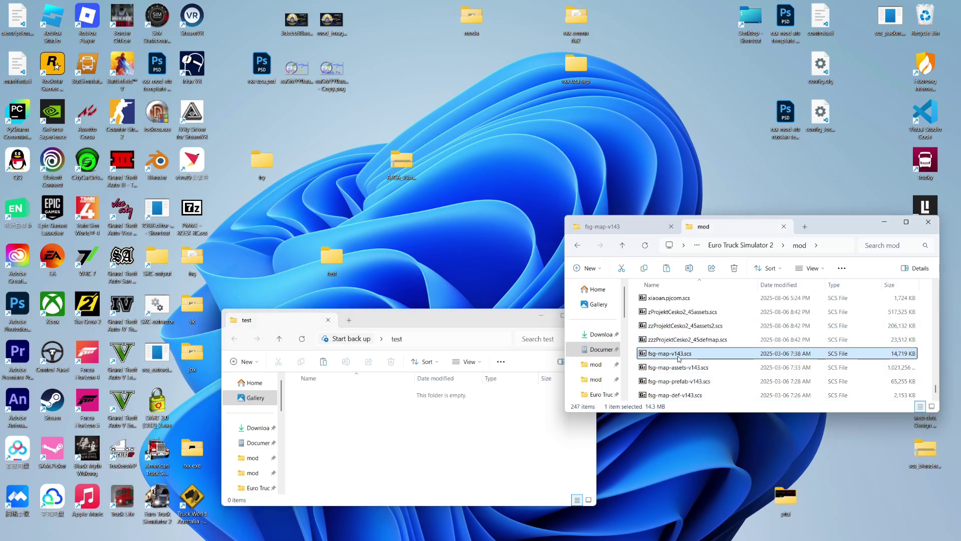
{"action": "left_click_drag", "start_coordinate": [633, 354], "coordinate": [651, 401]}
{"action": "left_click_drag", "start_coordinate": [671, 367], "coordinate": [416, 411]}
Drop fsg-map-assets-v143.scs onto scs_extractor.exe, which extracts 28057 entries.
{"action": "left_click_drag", "start_coordinate": [433, 320], "coordinate": [561, 230]}
{"action": "left_click", "coordinate": [489, 371]}
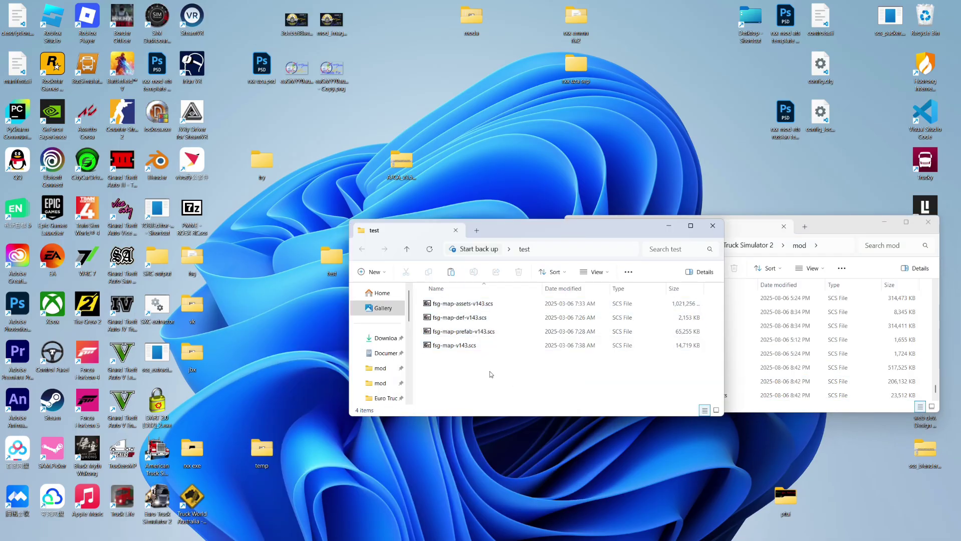
{"action": "left_click", "coordinate": [462, 306]}
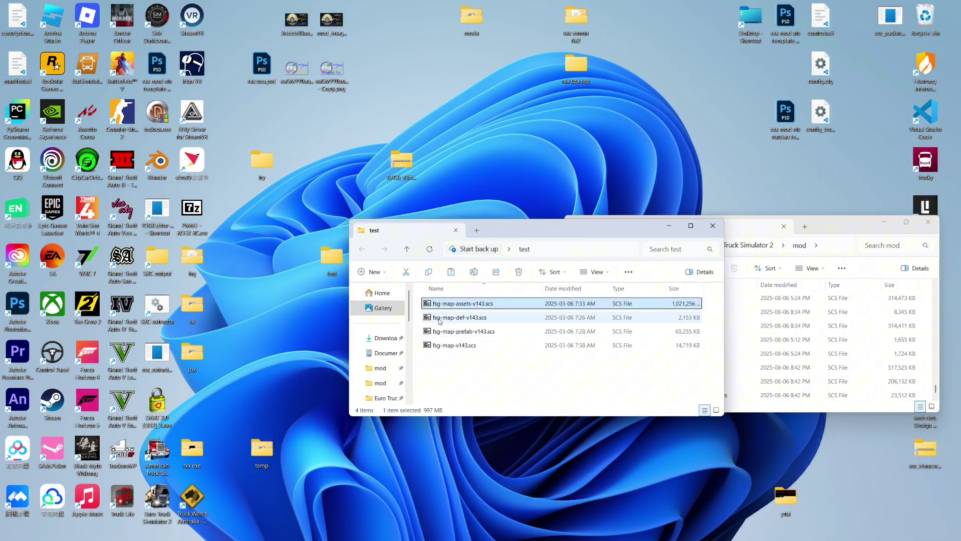
{"action": "left_click", "coordinate": [460, 345]}
{"action": "left_click", "coordinate": [462, 305]}
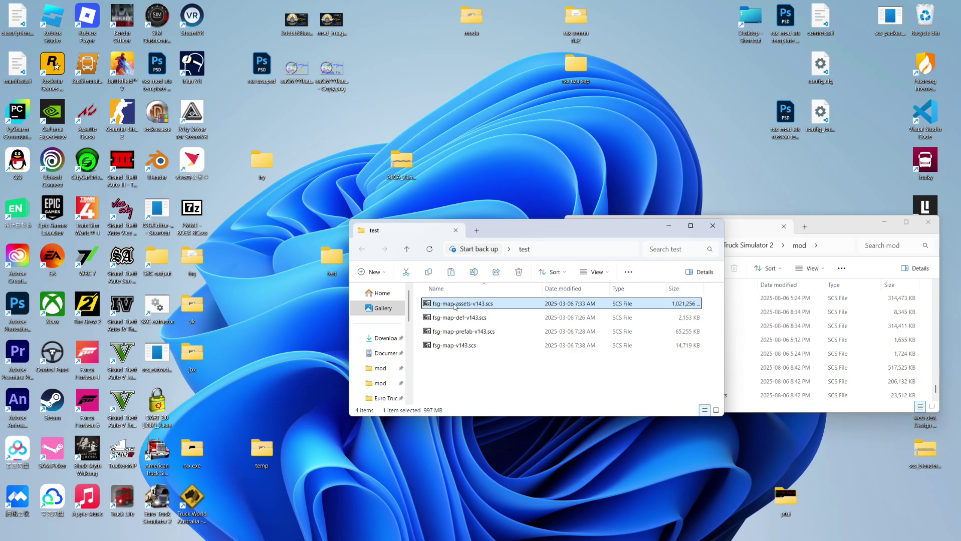
{"action": "left_click_drag", "start_coordinate": [454, 307], "coordinate": [162, 359]}
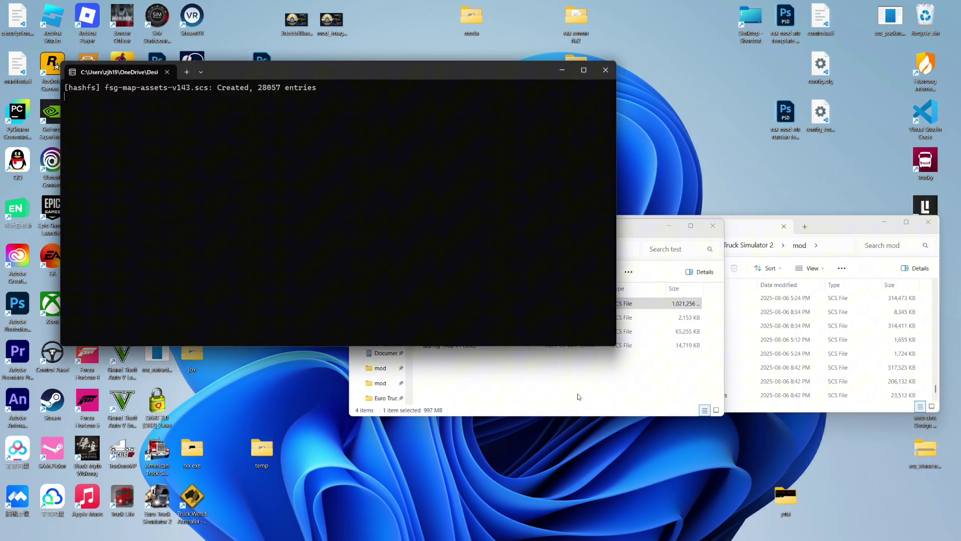
Move the test folder window to the lower right and select the extracted folders and files.
{"action": "left_click", "coordinate": [578, 397]}
{"action": "left_click_drag", "start_coordinate": [541, 234], "coordinate": [653, 277]}
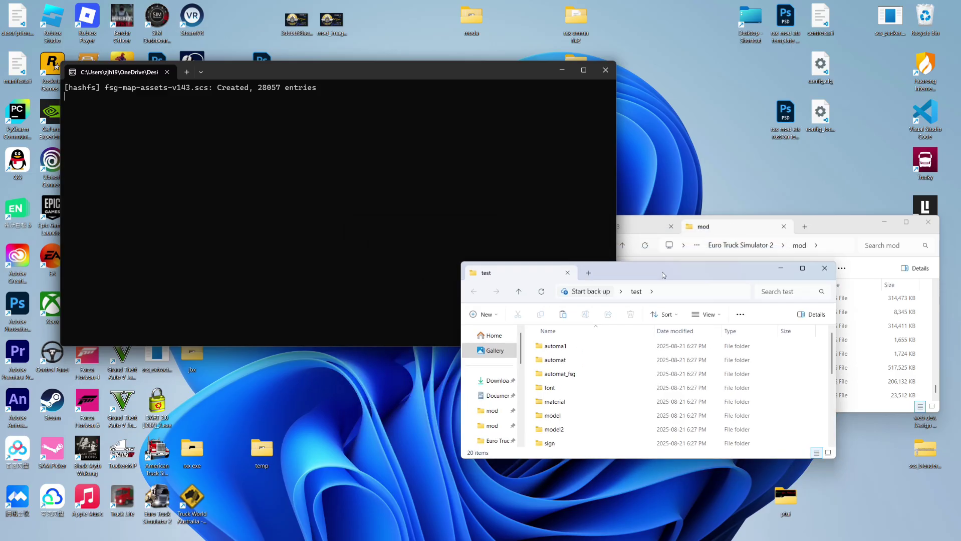
{"action": "scroll", "coordinate": [648, 360], "scroll_direction": "down", "scroll_amount": 5}
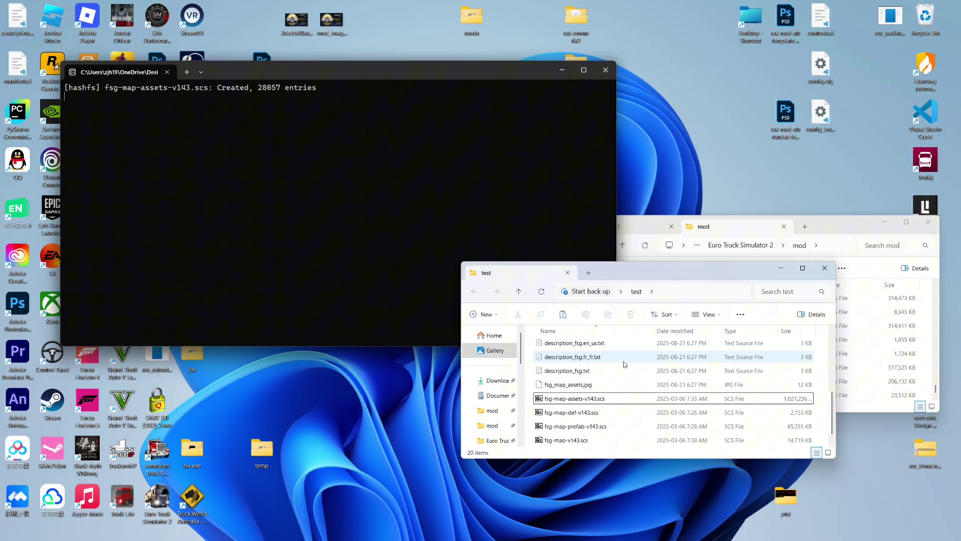
{"action": "scroll", "coordinate": [648, 360], "scroll_direction": "up", "scroll_amount": 5}
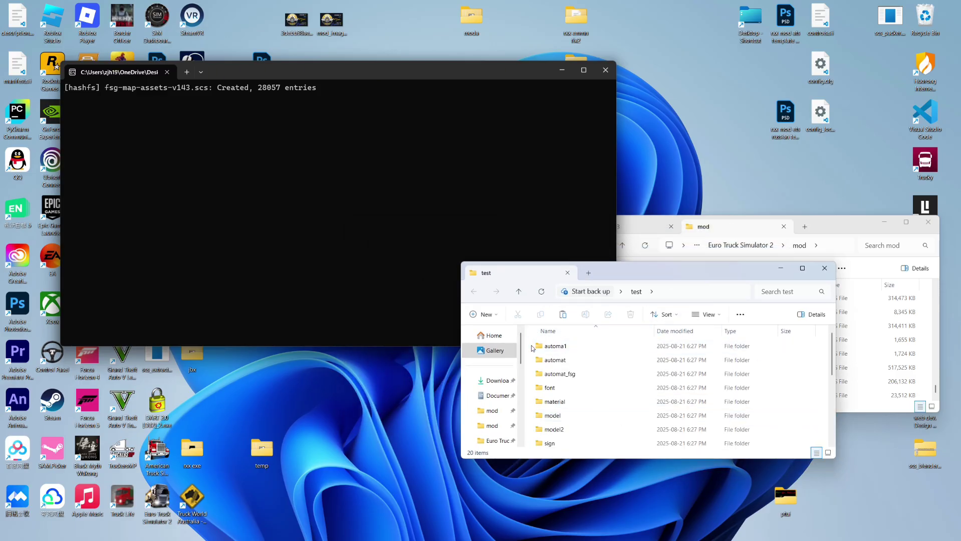
{"action": "left_click_drag", "start_coordinate": [532, 348], "coordinate": [585, 398]}
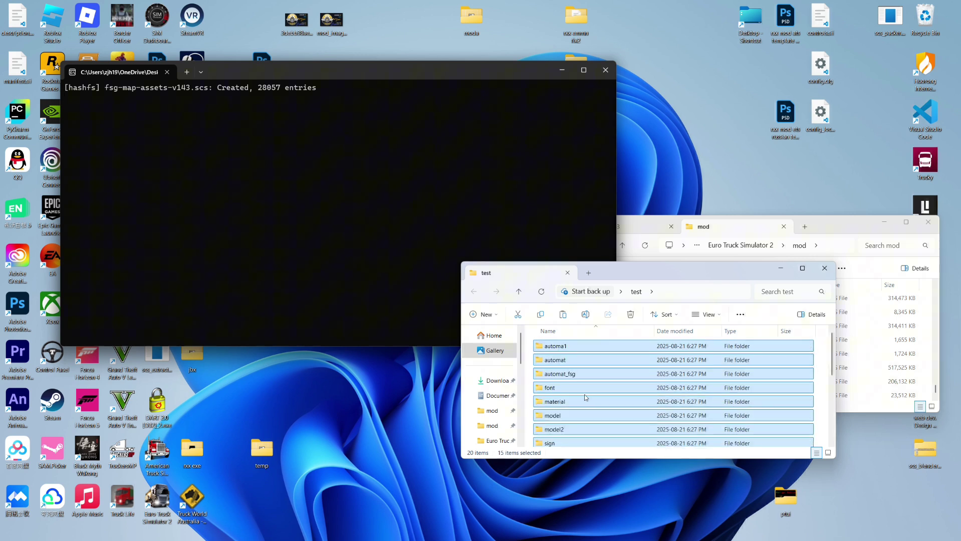
{"action": "scroll", "coordinate": [576, 406], "scroll_direction": "down", "scroll_amount": 3}
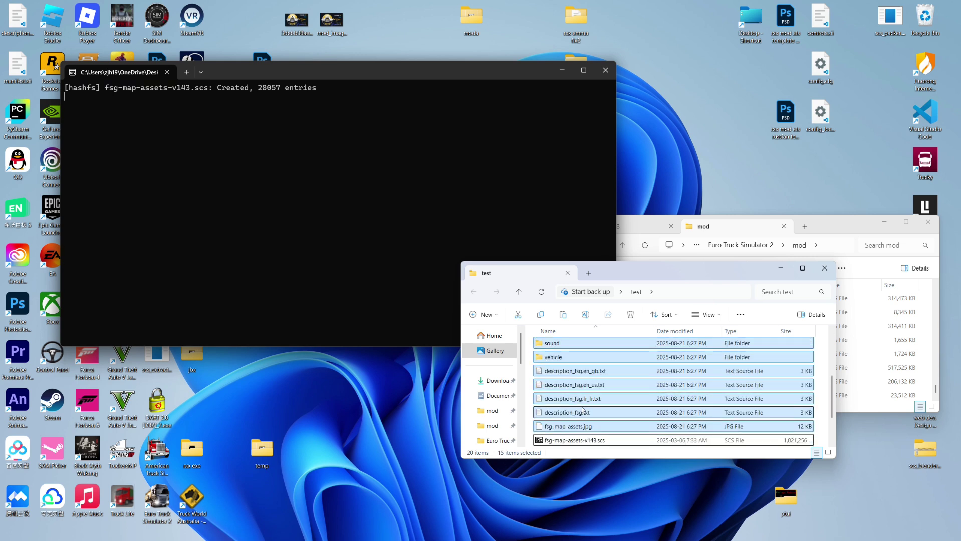
{"action": "scroll", "coordinate": [585, 415], "scroll_direction": "down", "scroll_amount": 2}
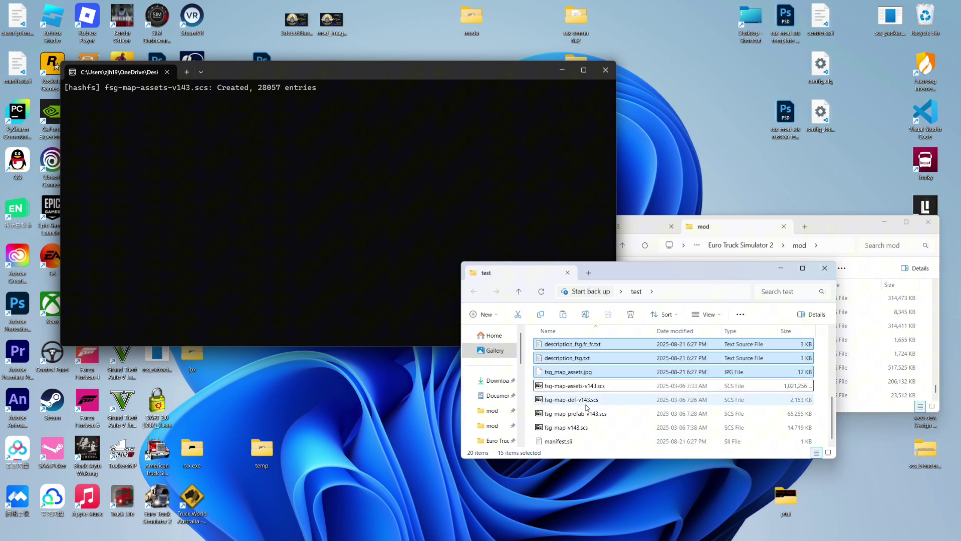
{"action": "scroll", "coordinate": [578, 411], "scroll_direction": "up", "scroll_amount": 4}
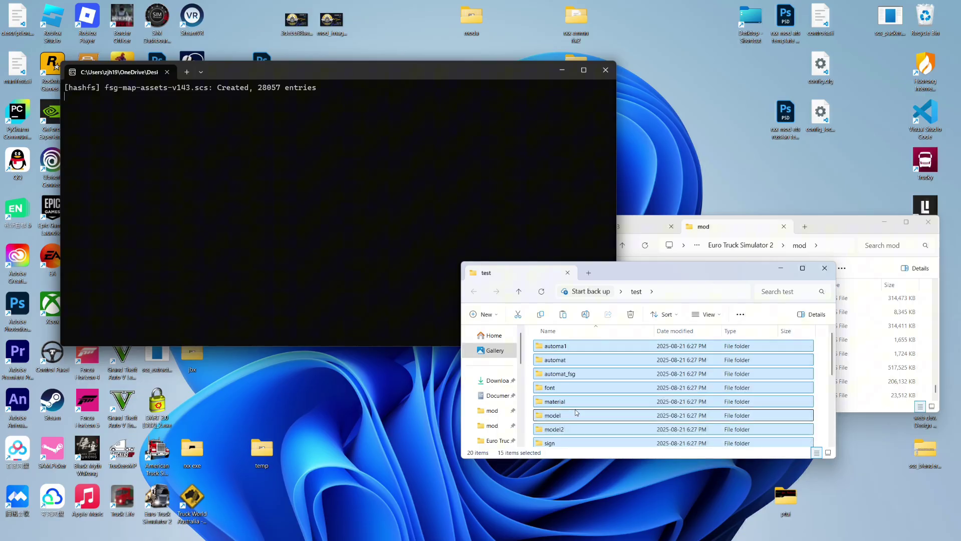
Move the other three fsg-map .scs archives out of test onto the desktop.
{"action": "scroll", "coordinate": [575, 413], "scroll_direction": "down", "scroll_amount": 3}
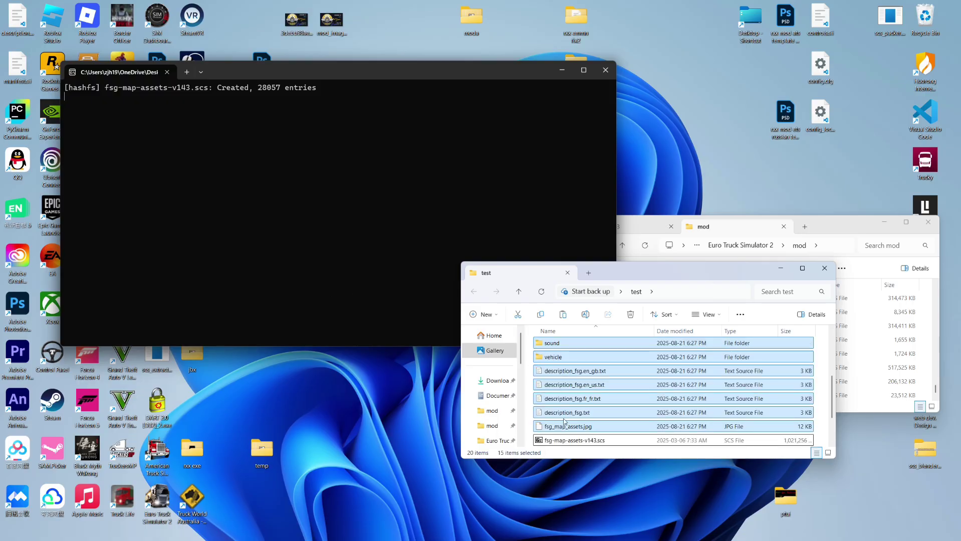
{"action": "scroll", "coordinate": [565, 421], "scroll_direction": "down", "scroll_amount": 2}
{"action": "left_click_drag", "start_coordinate": [531, 395], "coordinate": [435, 409]}
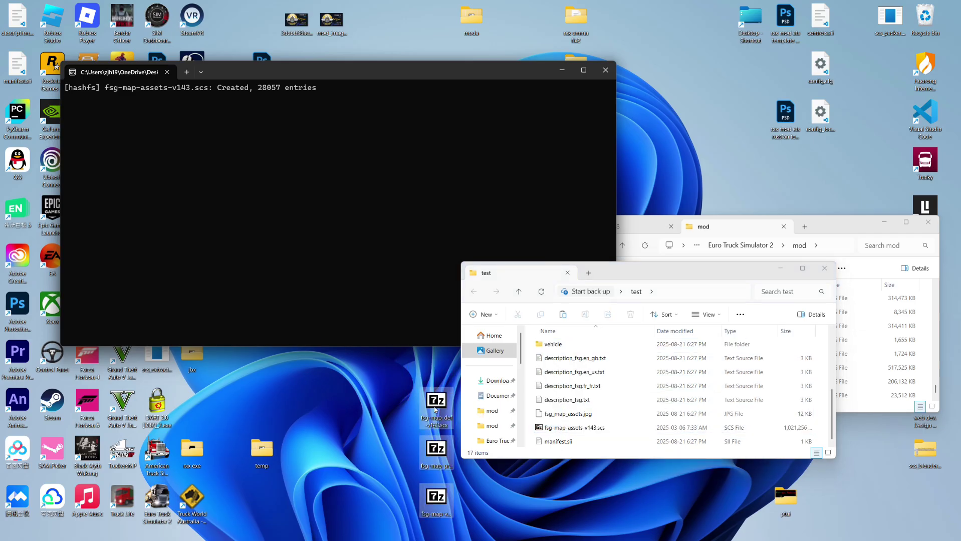
{"action": "scroll", "coordinate": [579, 421], "scroll_direction": "up", "scroll_amount": 5}
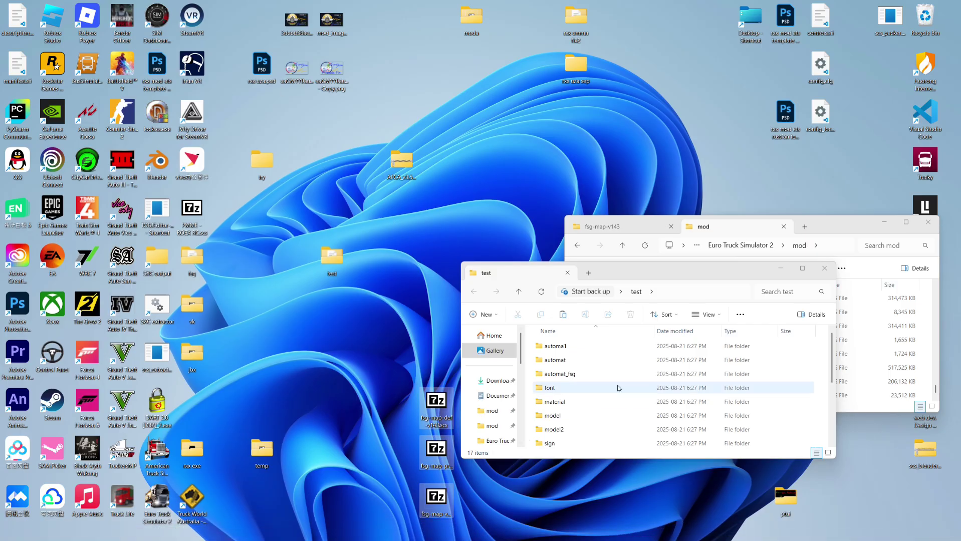
{"action": "scroll", "coordinate": [621, 386], "scroll_direction": "down", "scroll_amount": 3}
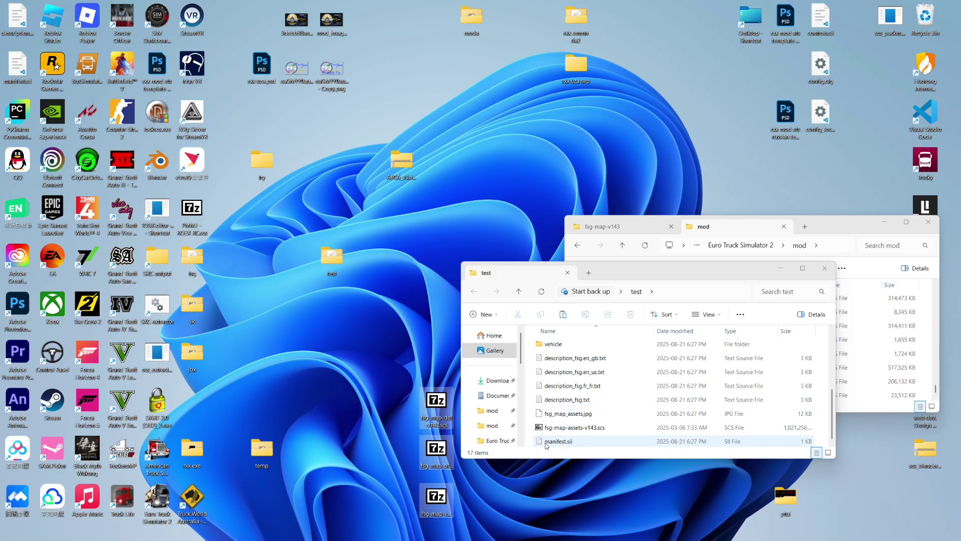
In manifest.sii, comment out the line 18 compatible_versions entry with //, then delete it.
{"action": "double_click", "coordinate": [580, 445]}
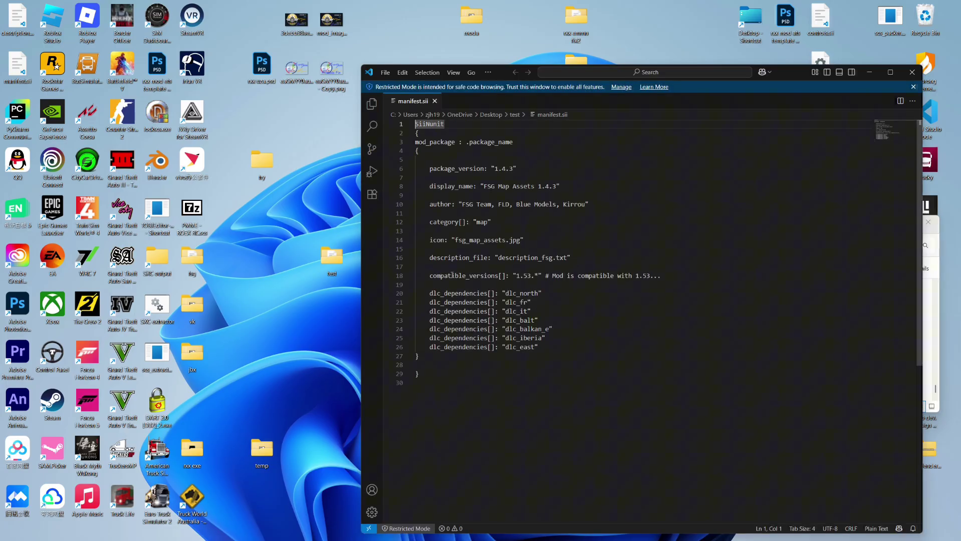
{"action": "left_click_drag", "start_coordinate": [429, 276], "coordinate": [642, 275]}
{"action": "left_click", "coordinate": [673, 277]}
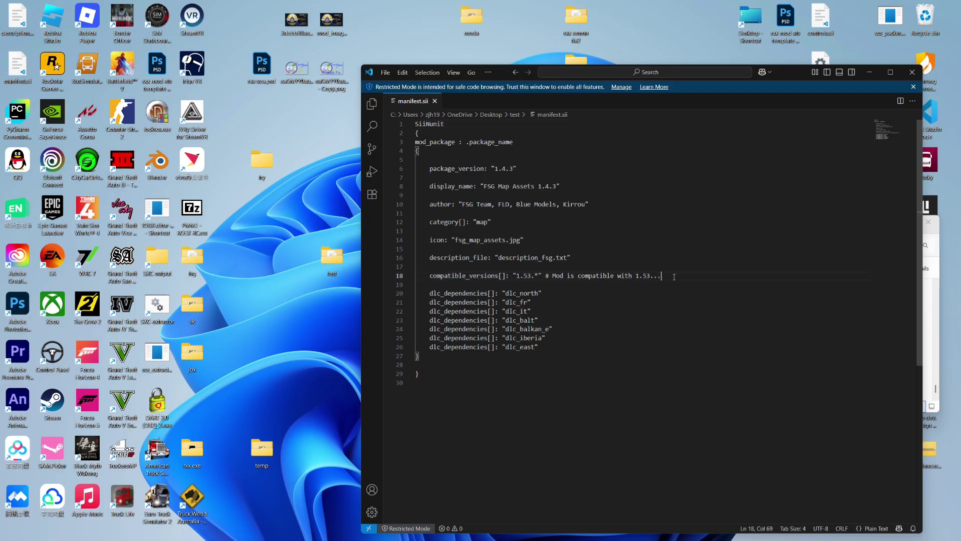
{"action": "left_click_drag", "start_coordinate": [424, 277], "coordinate": [668, 266]}
{"action": "left_click", "coordinate": [661, 275]}
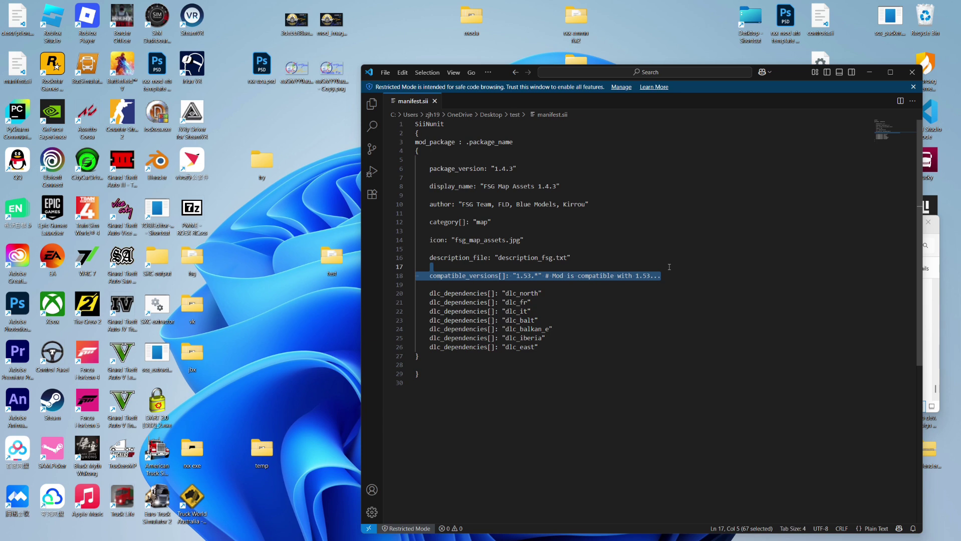
{"action": "key", "text": "Delete"}
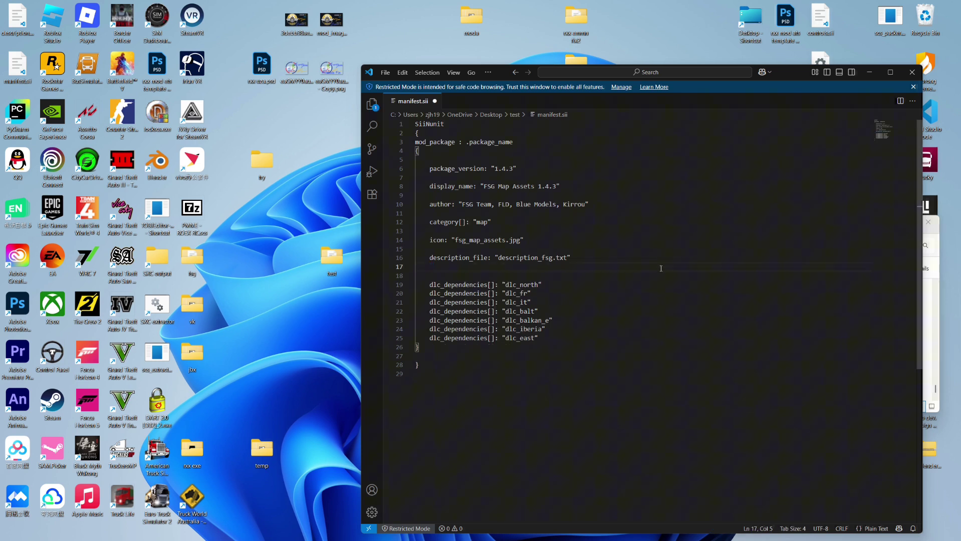
{"action": "key", "text": "ctrl+z"}
{"action": "left_click_drag", "start_coordinate": [527, 276], "coordinate": [531, 276]}
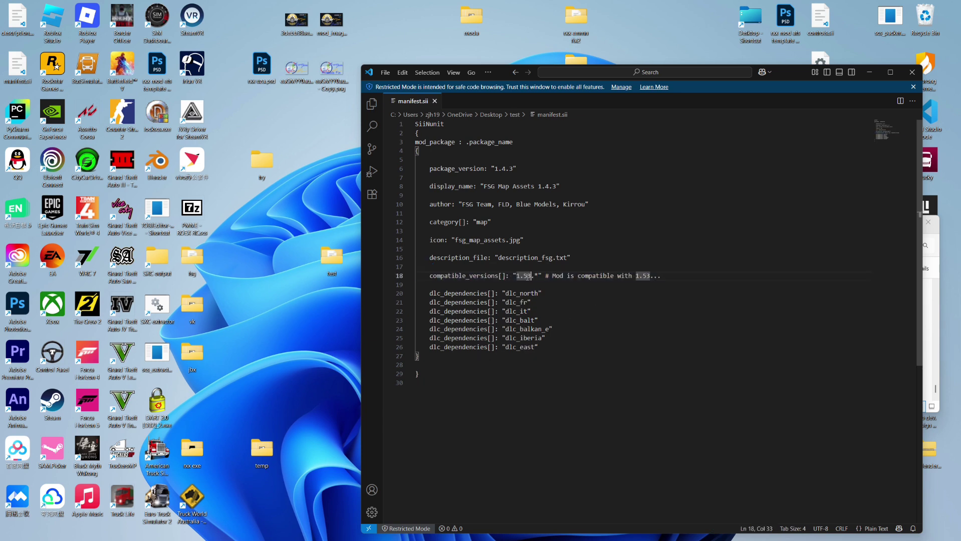
{"action": "left_click", "coordinate": [534, 276]}
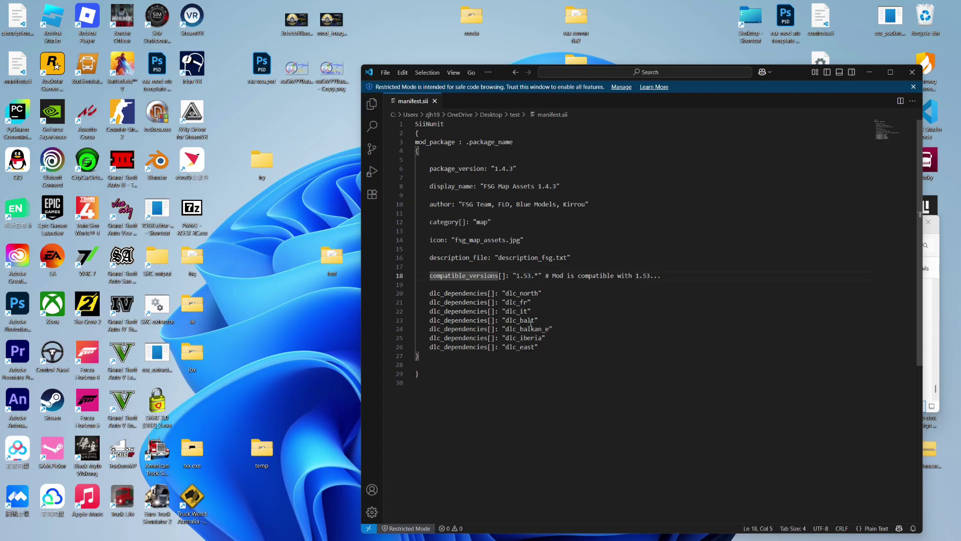
{"action": "type", "text": "//"}
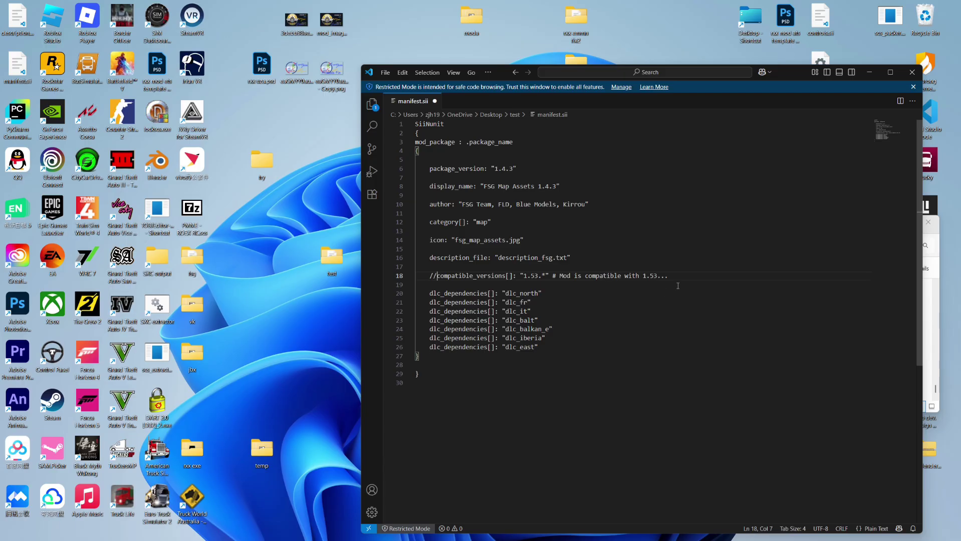
{"action": "left_click_drag", "start_coordinate": [677, 285], "coordinate": [679, 270]}
{"action": "key", "text": "BackSpace"}
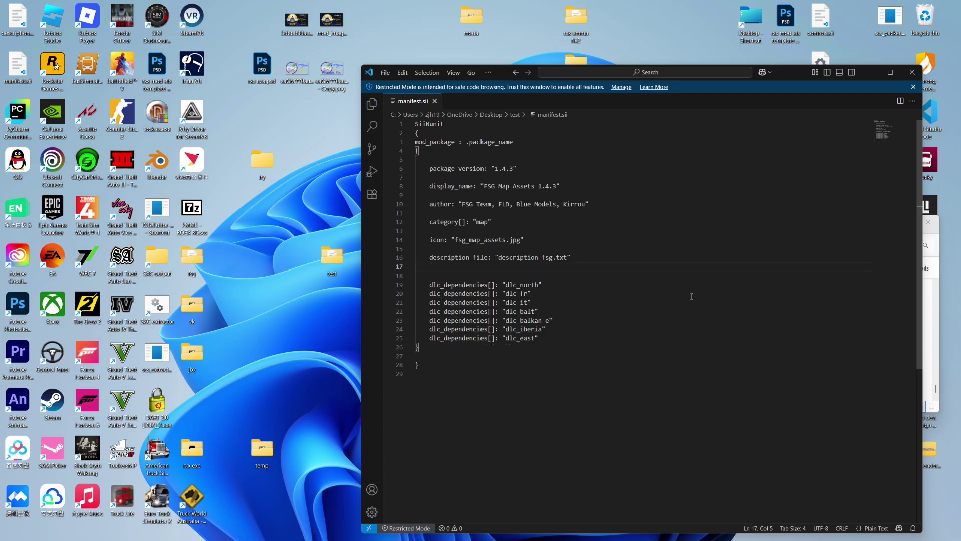
Save and close manifest.sii, reopen it to verify the edit, then close VS Code.
{"action": "left_click", "coordinate": [912, 72]}
{"action": "double_click", "coordinate": [572, 441]}
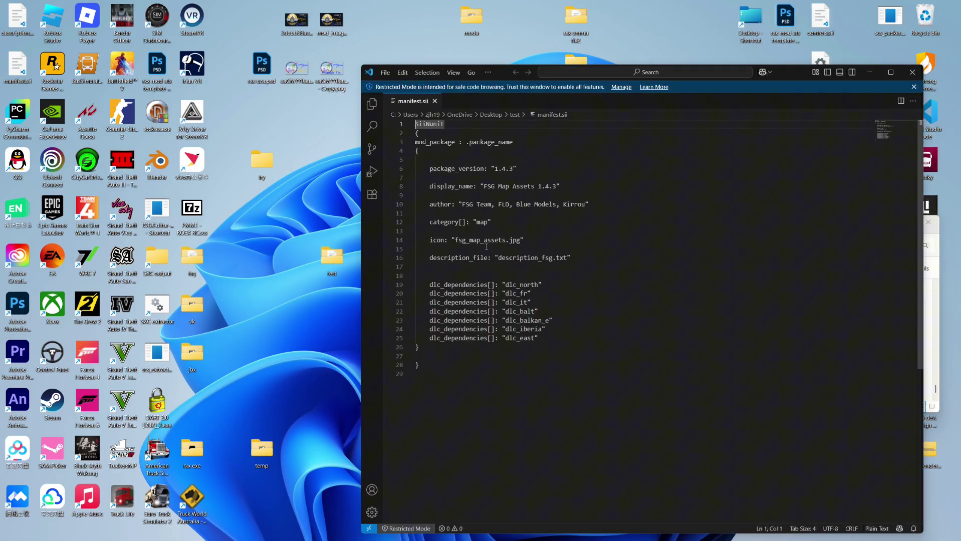
{"action": "left_click_drag", "start_coordinate": [486, 246], "coordinate": [554, 327]}
{"action": "left_click", "coordinate": [553, 327]}
{"action": "left_click", "coordinate": [911, 72]}
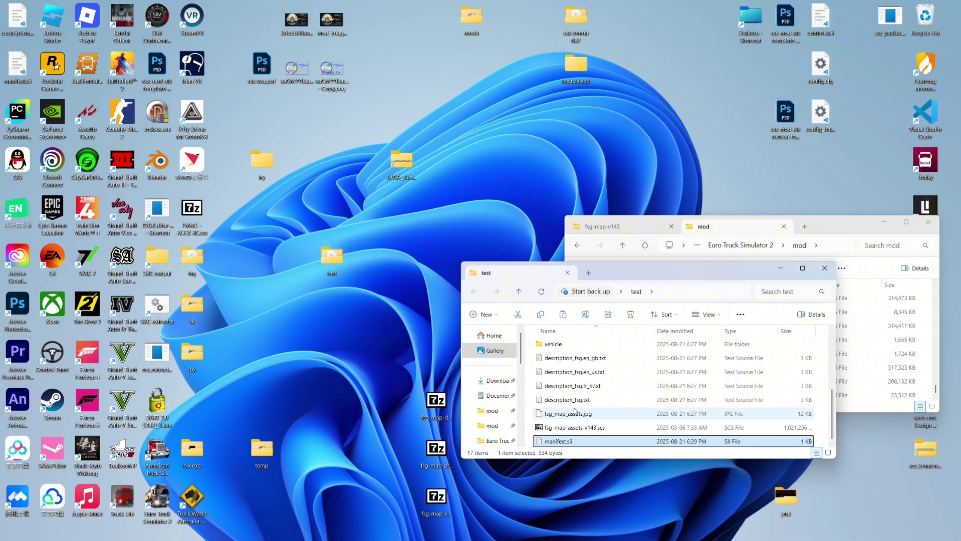
Move the original fsg-map-assets-v143.scs from the test folder to the desktop.
{"action": "left_click", "coordinate": [611, 427]}
{"action": "scroll", "coordinate": [606, 419], "scroll_direction": "up", "scroll_amount": 3}
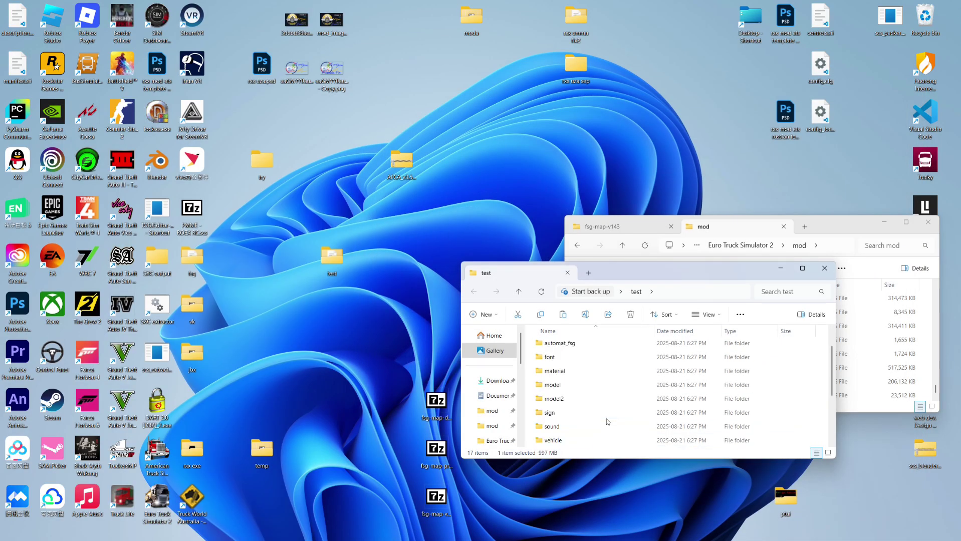
{"action": "scroll", "coordinate": [606, 422], "scroll_direction": "down", "scroll_amount": 3}
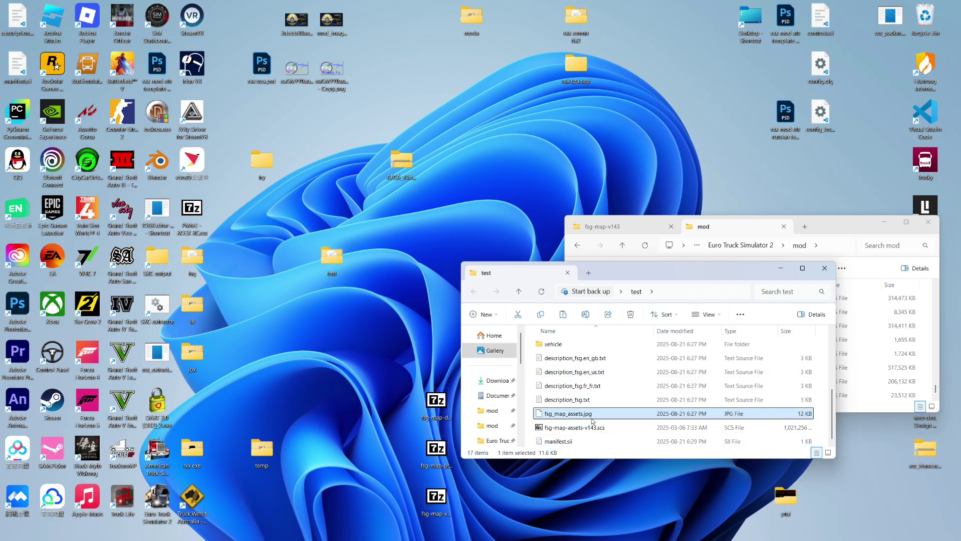
{"action": "left_click_drag", "start_coordinate": [584, 432], "coordinate": [400, 360]}
{"action": "scroll", "coordinate": [545, 356], "scroll_direction": "up", "scroll_amount": 3}
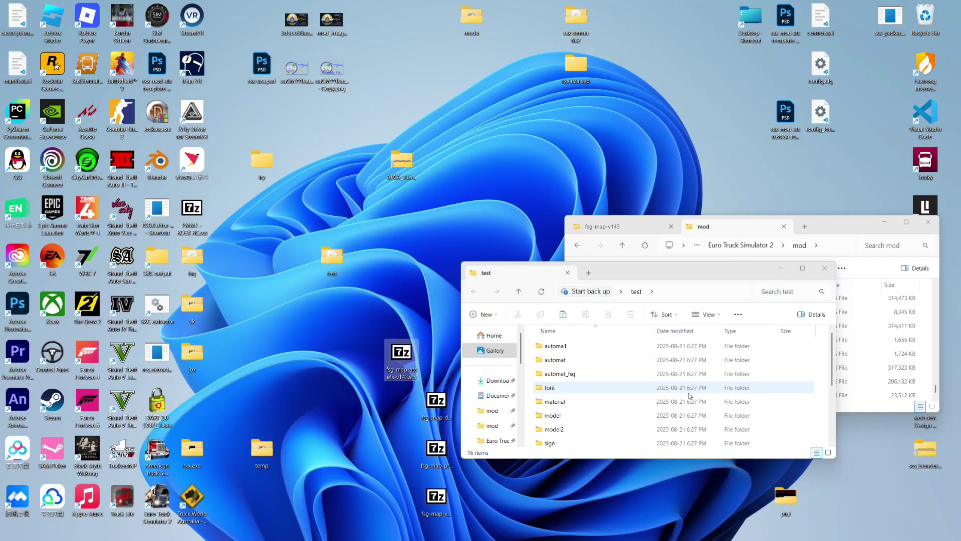
{"action": "scroll", "coordinate": [531, 344], "scroll_direction": "down", "scroll_amount": 3}
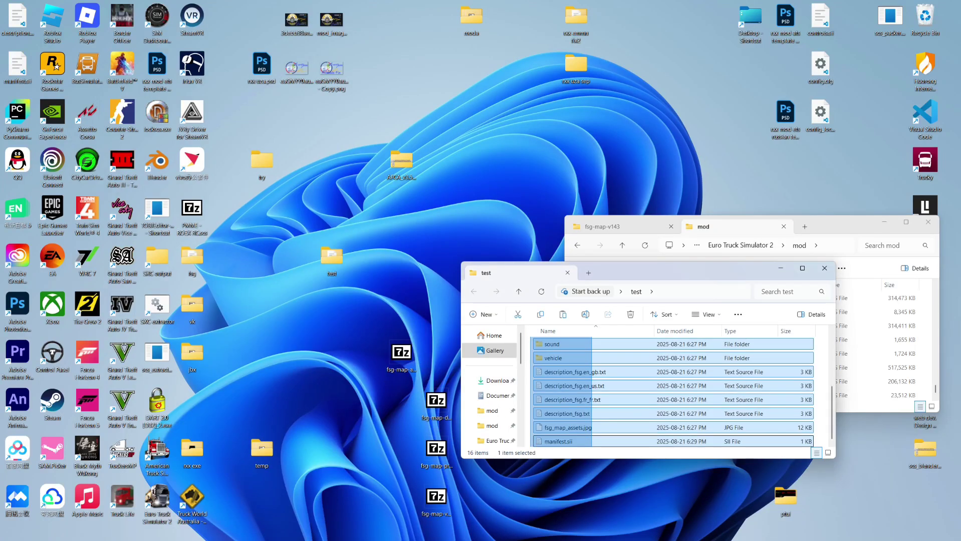
Compress all 16 items in the test folder into test.zip with 7-Zip.
{"action": "left_click", "coordinate": [596, 386]}
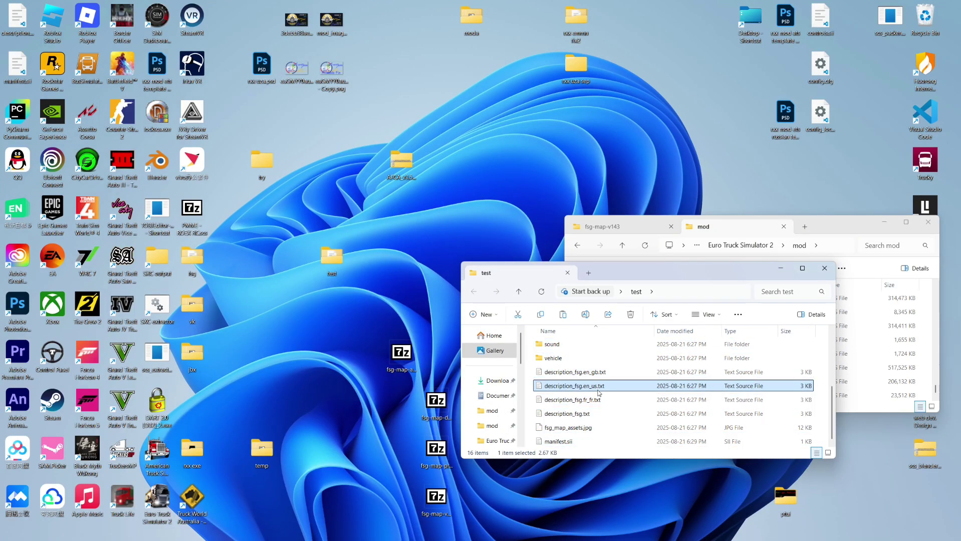
{"action": "key", "text": "ctrl+a"}
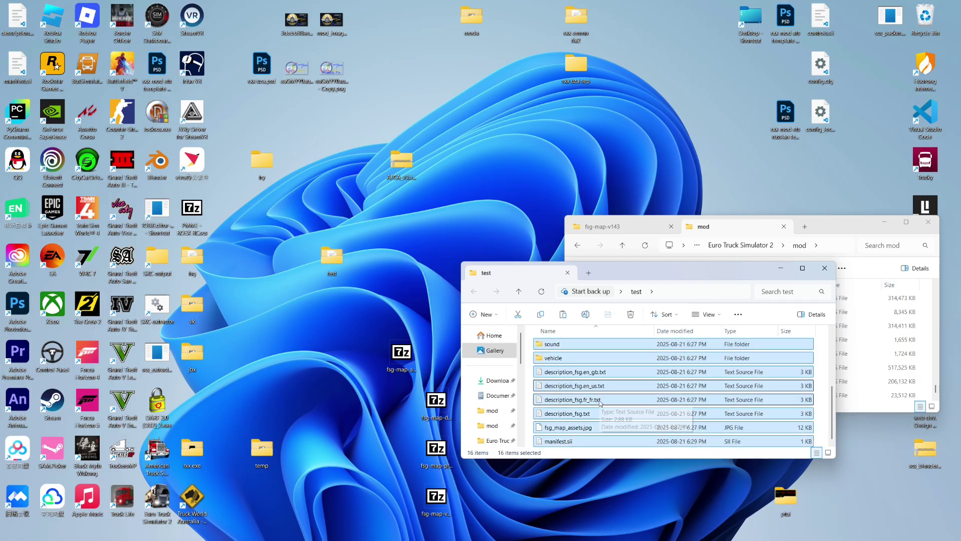
{"action": "right_click", "coordinate": [597, 399]}
{"action": "left_click", "coordinate": [644, 392]}
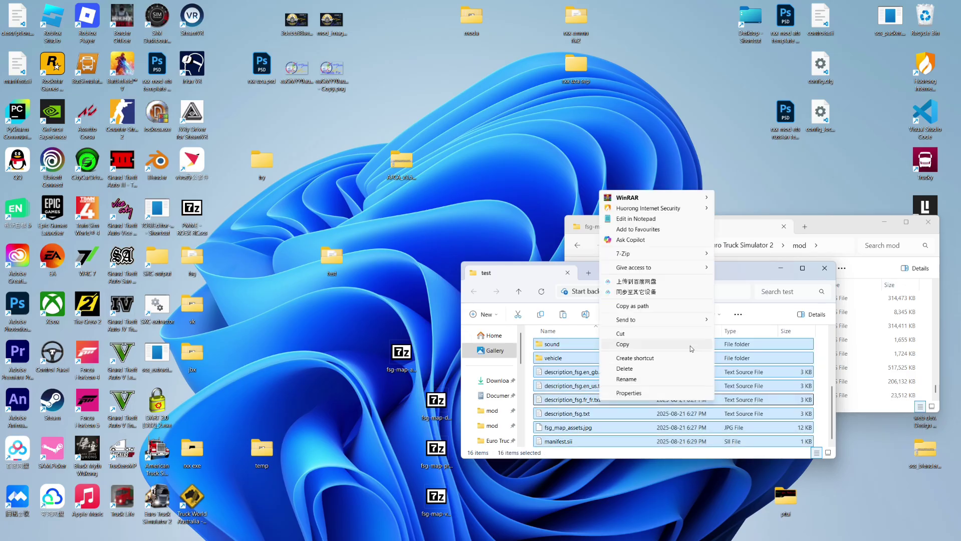
{"action": "mouse_move", "coordinate": [673, 254]}
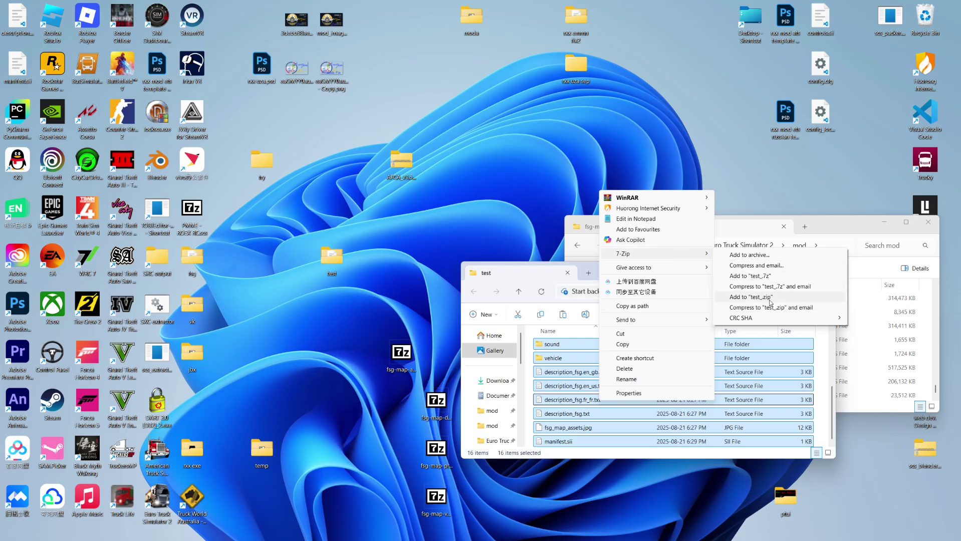
{"action": "mouse_move", "coordinate": [682, 198]}
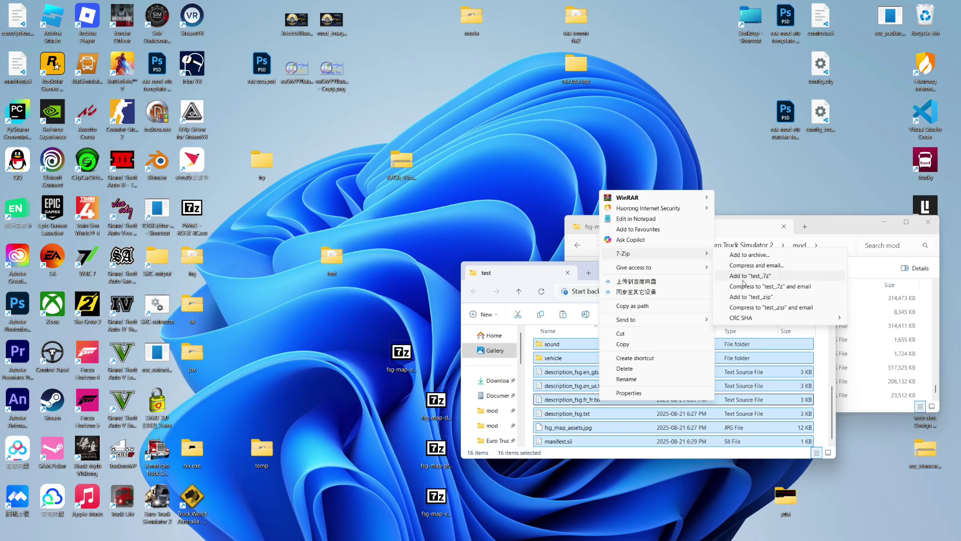
{"action": "left_click", "coordinate": [751, 297]}
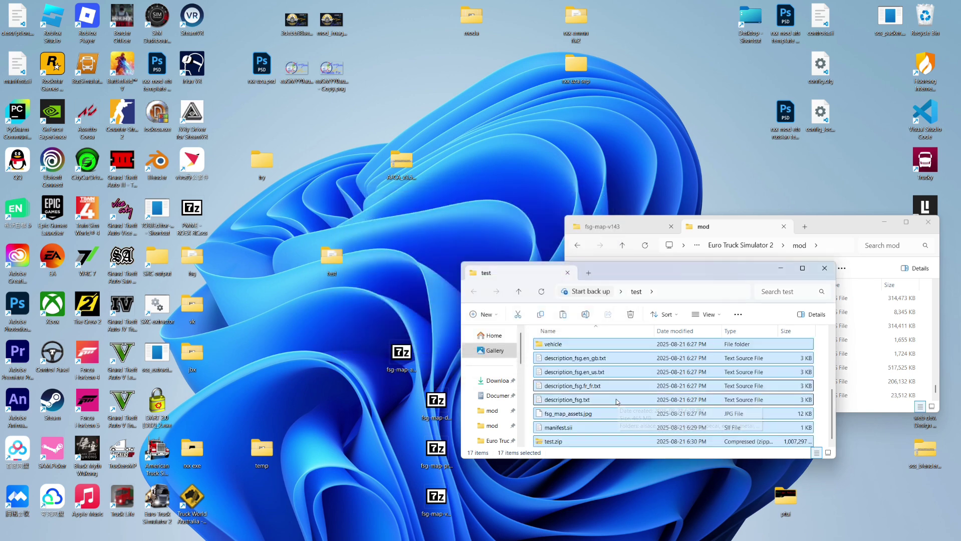
Rename test.zip to fsgassets.
{"action": "scroll", "coordinate": [613, 415], "scroll_direction": "up", "scroll_amount": 3}
{"action": "scroll", "coordinate": [606, 429], "scroll_direction": "down", "scroll_amount": 4}
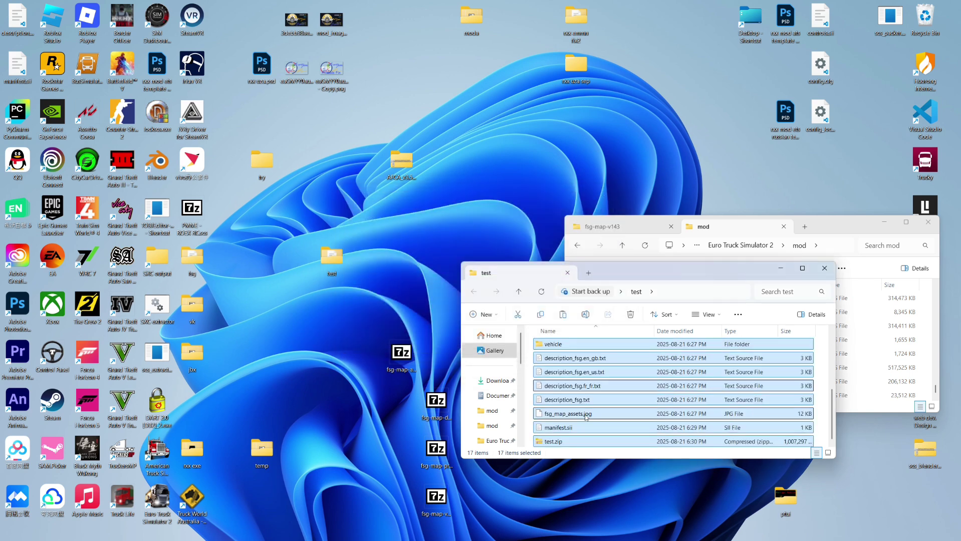
{"action": "left_click", "coordinate": [586, 428]}
{"action": "key", "text": "Down"}
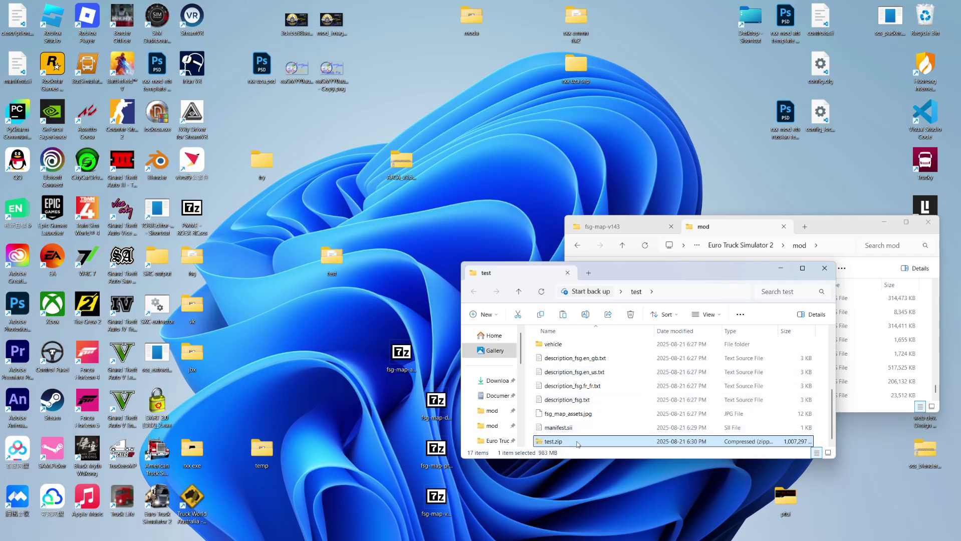
{"action": "left_click", "coordinate": [584, 314]}
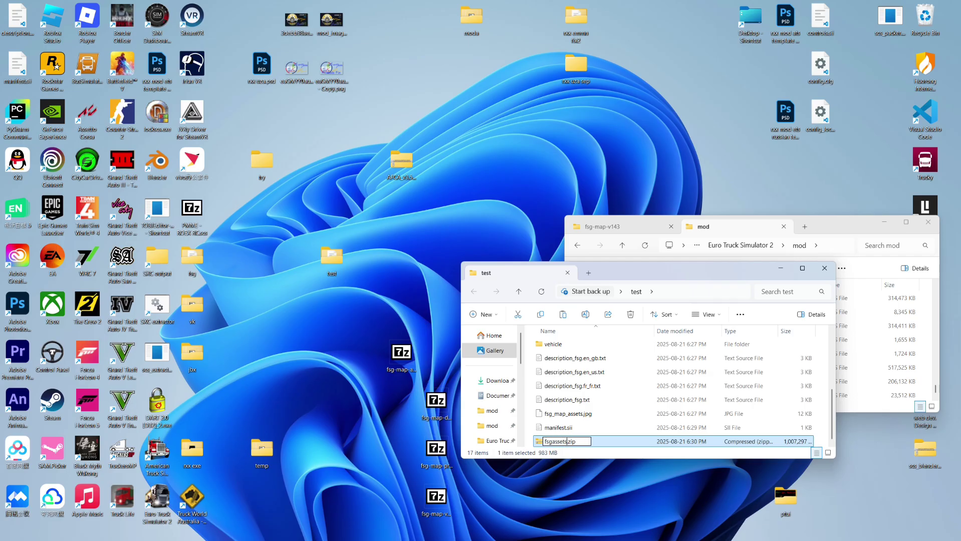
{"action": "type", "text": "fsgassets"}
{"action": "key", "text": "Return"}
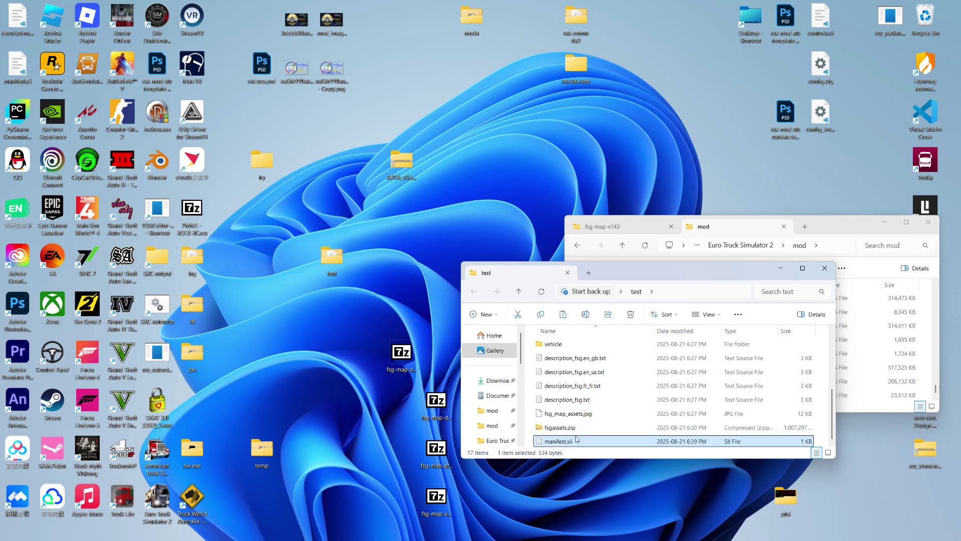
Change the extension to make it fsgassets.scs, accept the warning, and open the archive.
{"action": "key", "text": "F2"}
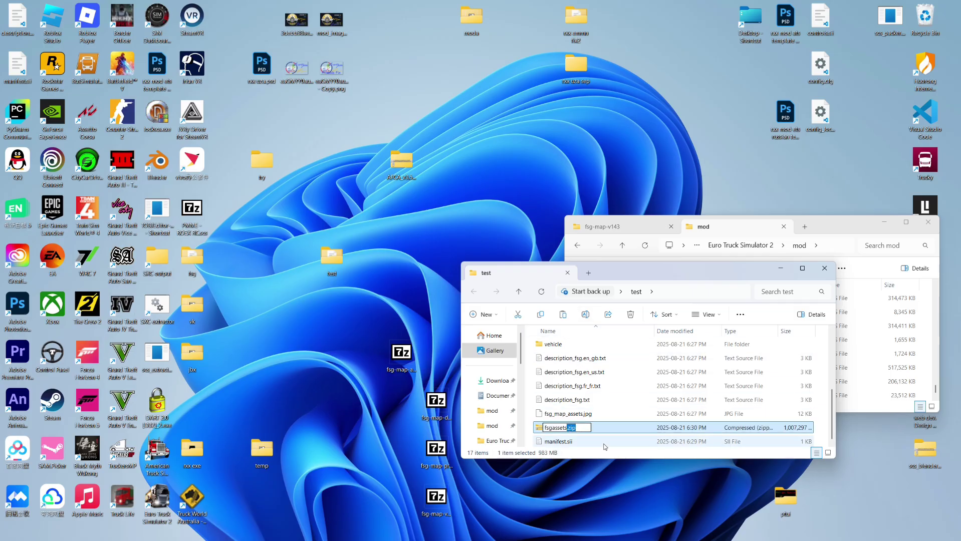
{"action": "type", "text": "s."}
{"action": "key", "text": "Return"}
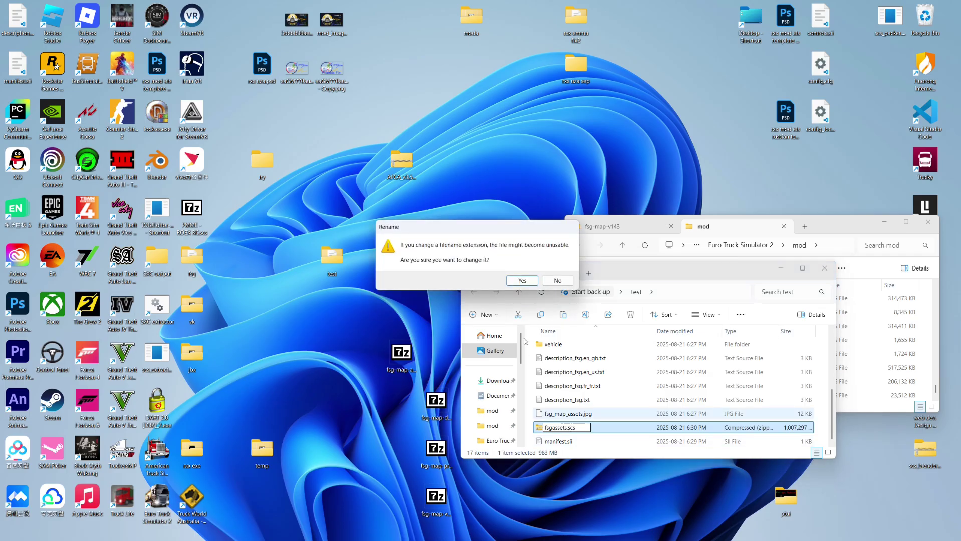
{"action": "left_click", "coordinate": [534, 282]}
{"action": "double_click", "coordinate": [593, 427]}
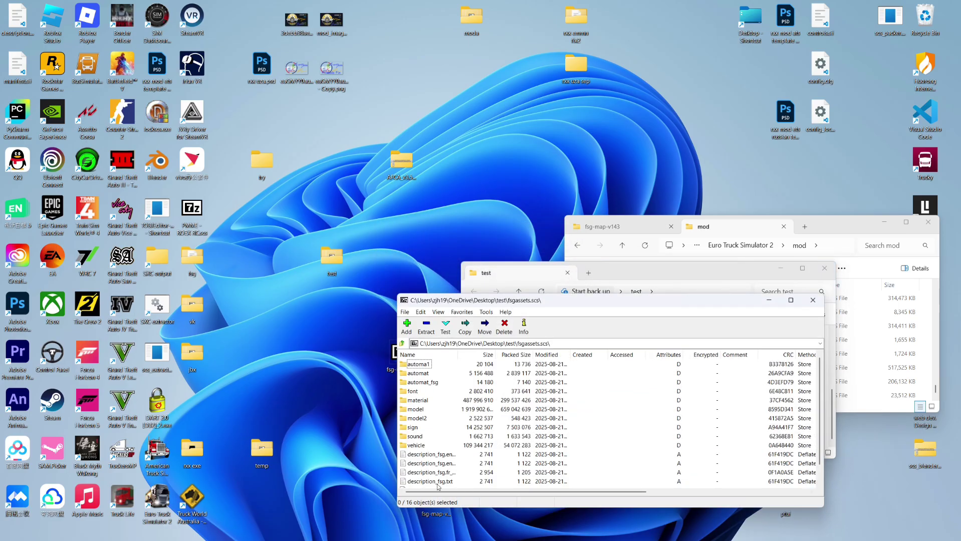
Open the archived manifest.sii to confirm compatible_versions is gone, then close it and 7-Zip.
{"action": "double_click", "coordinate": [435, 481]}
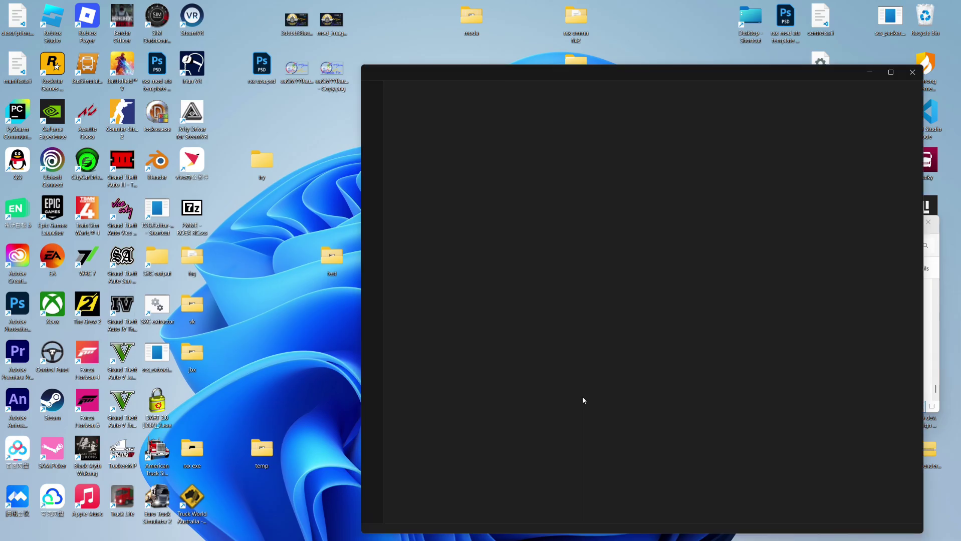
{"action": "left_click_drag", "start_coordinate": [414, 204], "coordinate": [429, 266]}
{"action": "left_click", "coordinate": [429, 266]}
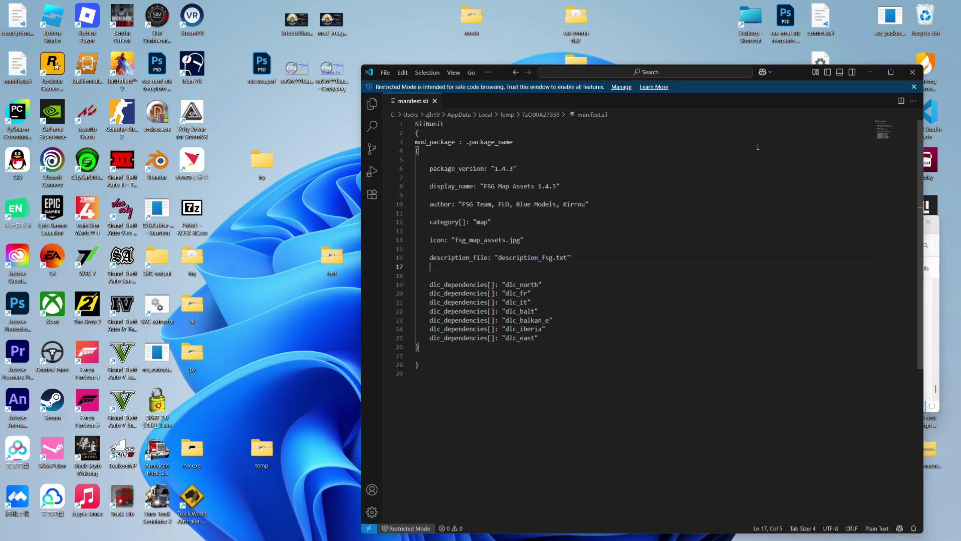
{"action": "left_click", "coordinate": [912, 72]}
{"action": "left_click", "coordinate": [812, 299]}
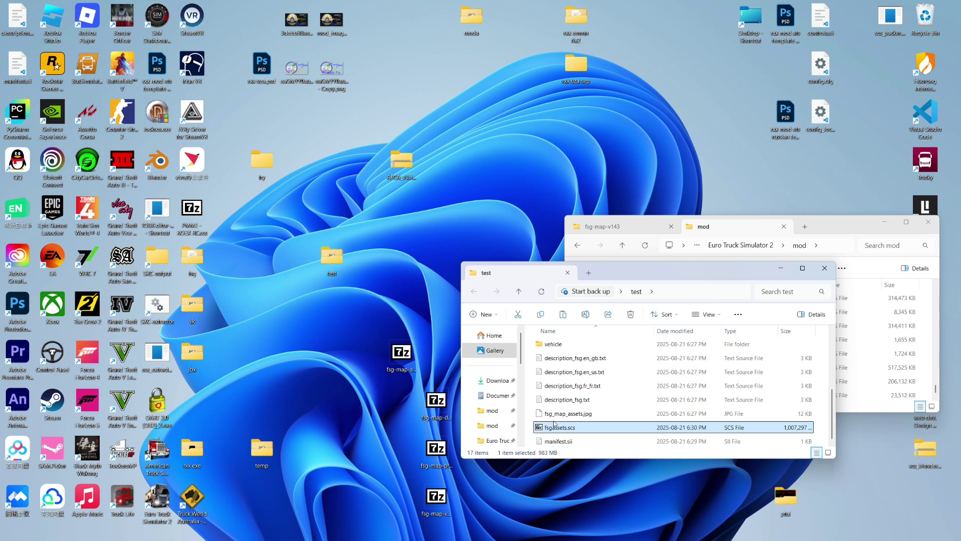
Move fsgassets.scs into the game's mod folder.
{"action": "left_click_drag", "start_coordinate": [710, 260], "coordinate": [494, 248]}
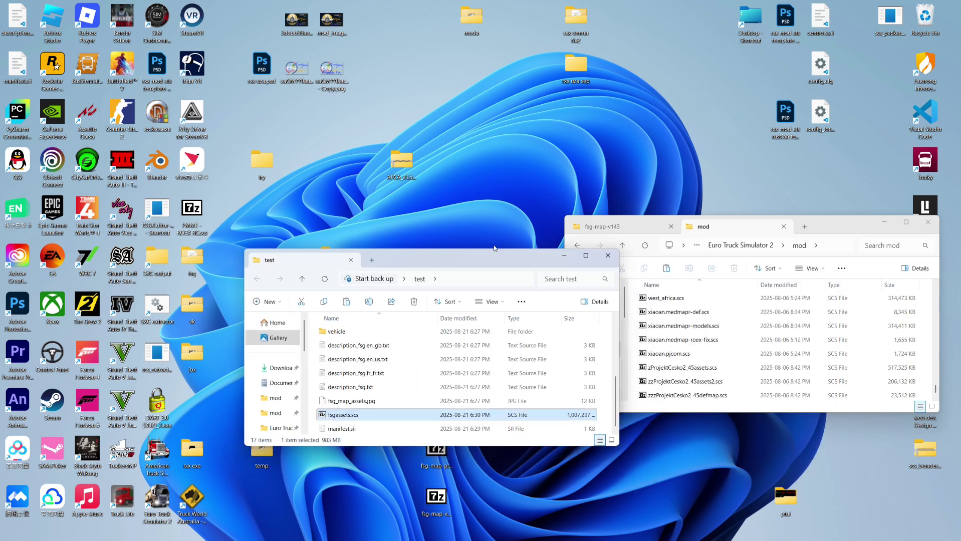
{"action": "mouse_move", "coordinate": [345, 415]}
{"action": "left_mouse_down"}
{"action": "mouse_move", "coordinate": [355, 422]}
{"action": "mouse_move", "coordinate": [373, 403]}
{"action": "mouse_move", "coordinate": [382, 413]}
{"action": "mouse_move", "coordinate": [275, 368]}
{"action": "mouse_move", "coordinate": [333, 401]}
{"action": "left_mouse_up"}
{"action": "left_click", "coordinate": [630, 230]}
{"action": "left_click_drag", "start_coordinate": [481, 414], "coordinate": [821, 371]}
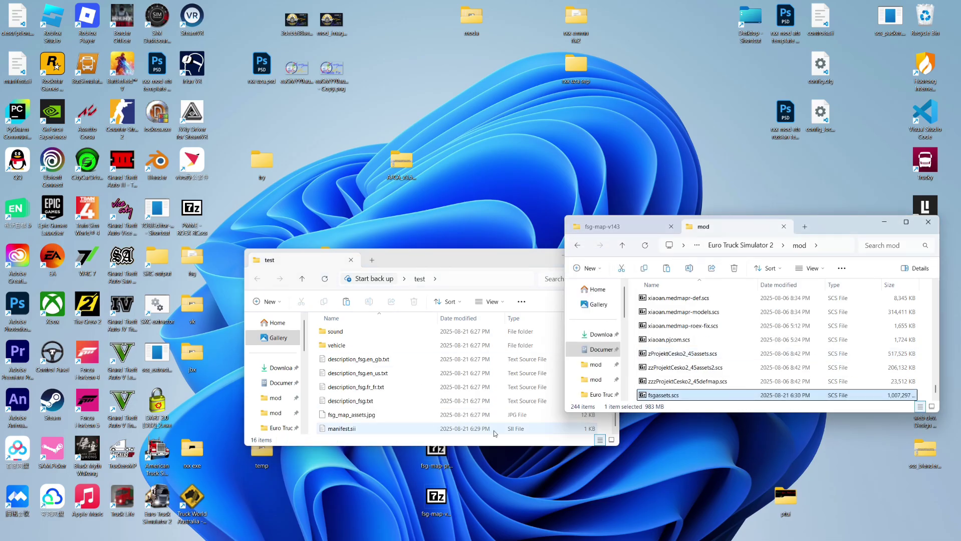
{"action": "left_click", "coordinate": [443, 414]}
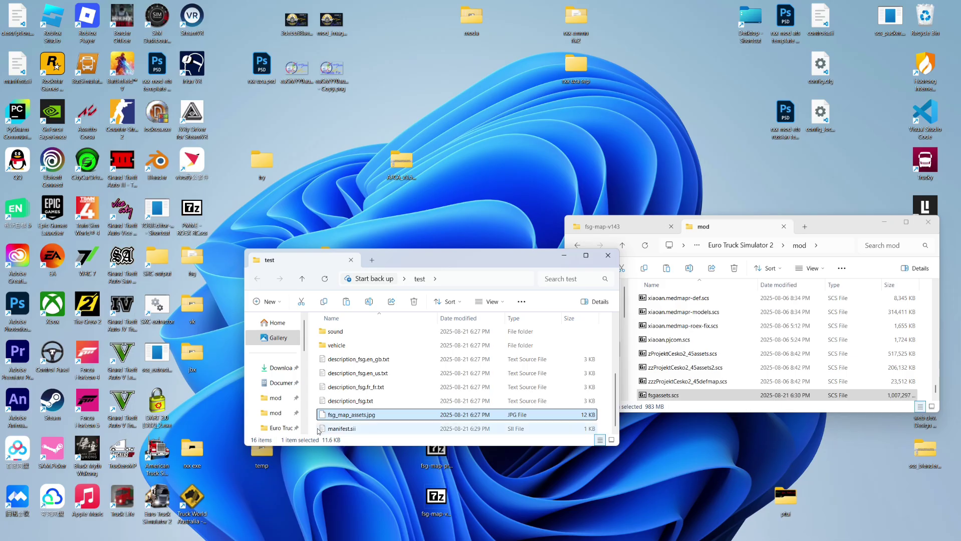
Recycle all remaining unpacked items in the test folder and group the three FSG archives on the desktop.
{"action": "left_click_drag", "start_coordinate": [320, 430], "coordinate": [642, 267]}
{"action": "key", "text": "Delete"}
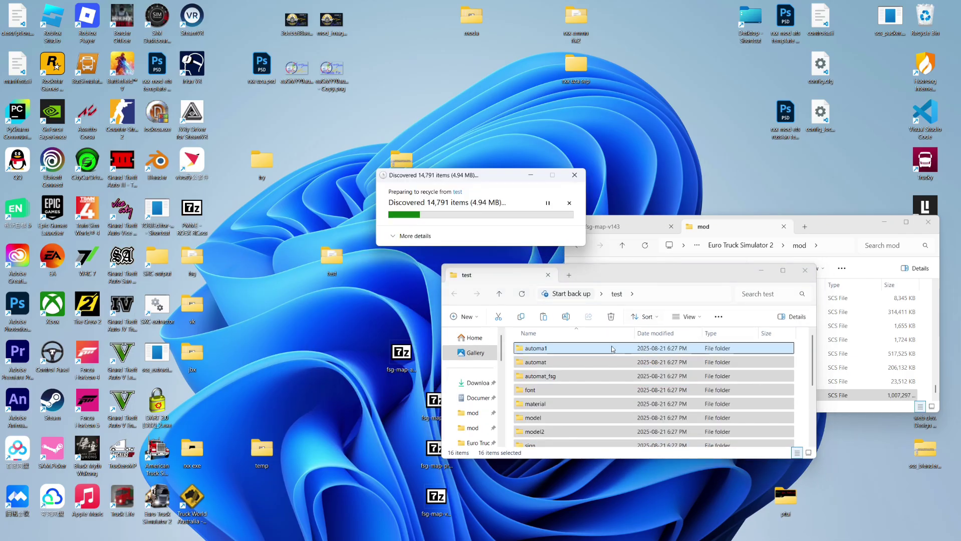
{"action": "left_click", "coordinate": [395, 406]}
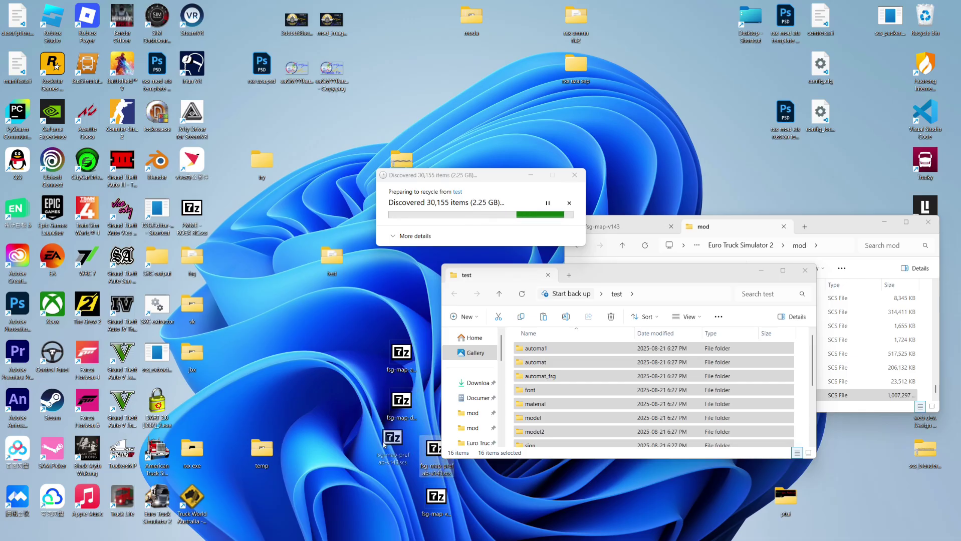
{"action": "left_click_drag", "start_coordinate": [384, 444], "coordinate": [388, 447]}
{"action": "left_click_drag", "start_coordinate": [435, 496], "coordinate": [401, 496]}
{"action": "left_click_drag", "start_coordinate": [373, 391], "coordinate": [408, 497]}
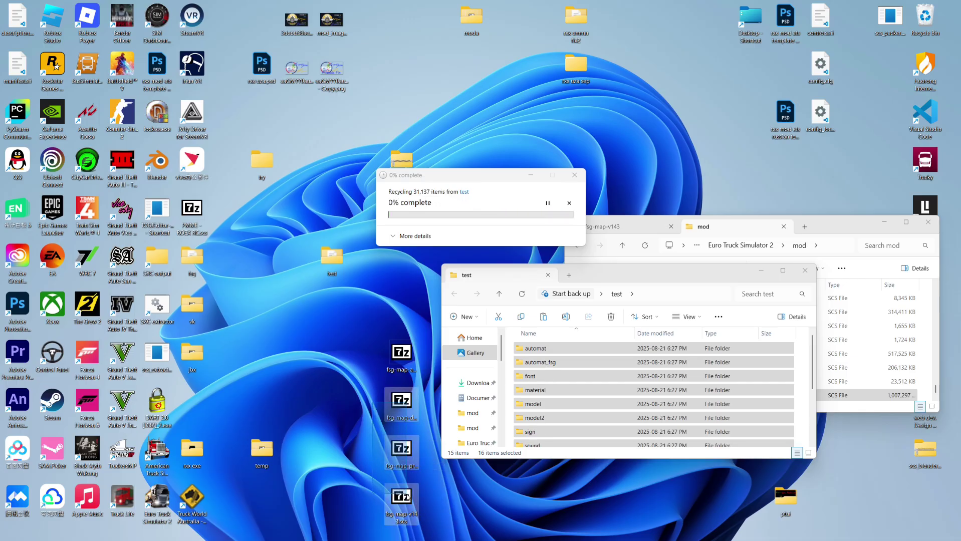
{"action": "left_click", "coordinate": [404, 407]}
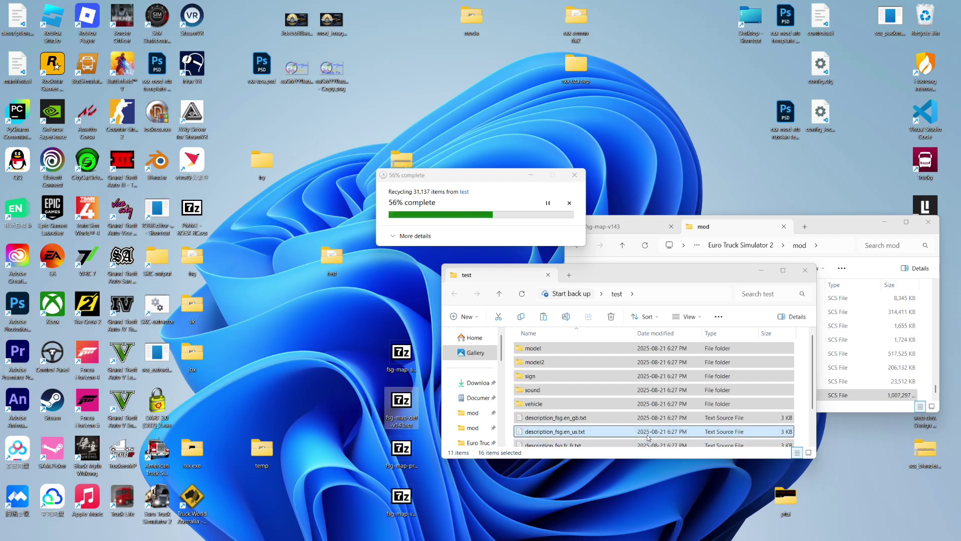
{"action": "left_click_drag", "start_coordinate": [451, 175], "coordinate": [462, 110]}
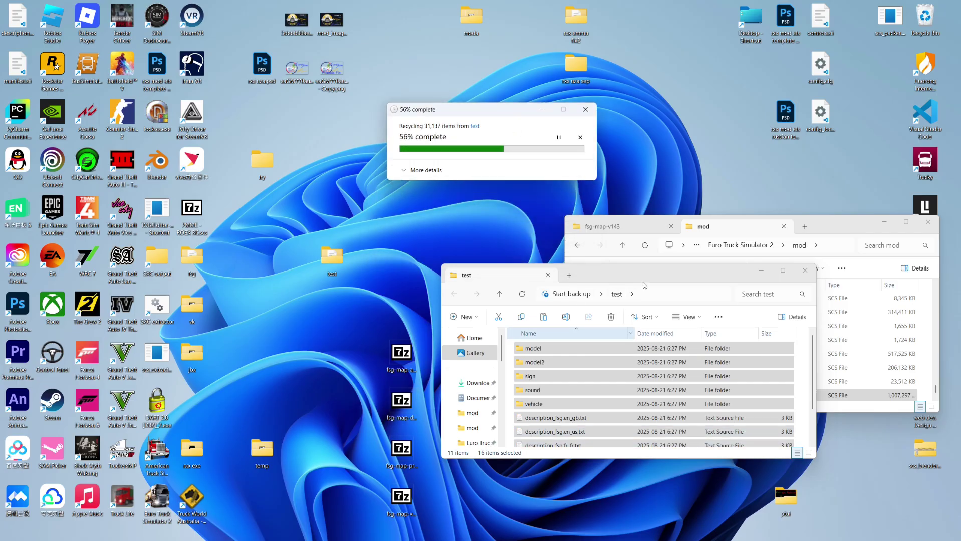
Select the FSG map prefab archive on the desktop.
{"action": "left_click_drag", "start_coordinate": [643, 285], "coordinate": [621, 278]}
{"action": "scroll", "coordinate": [604, 395], "scroll_direction": "down", "scroll_amount": 1}
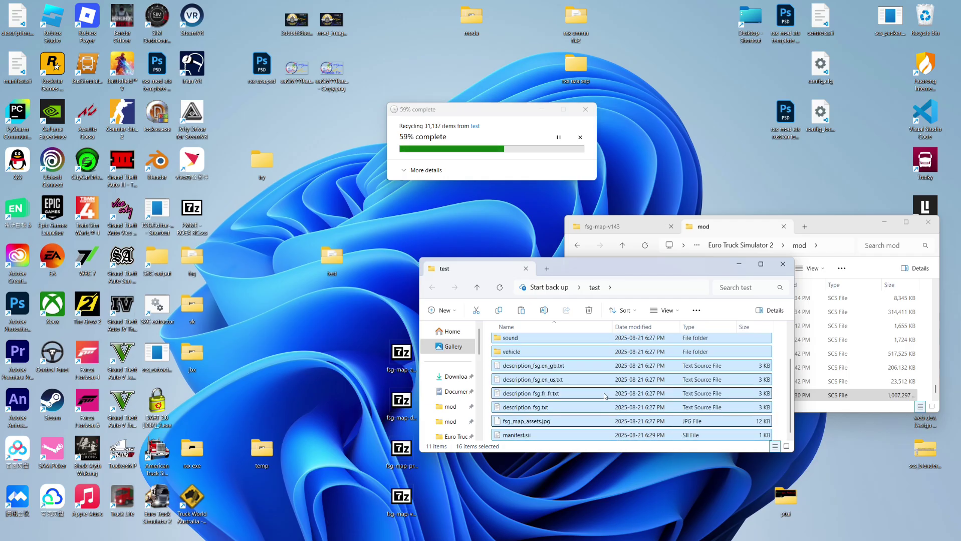
{"action": "left_click", "coordinate": [396, 453]}
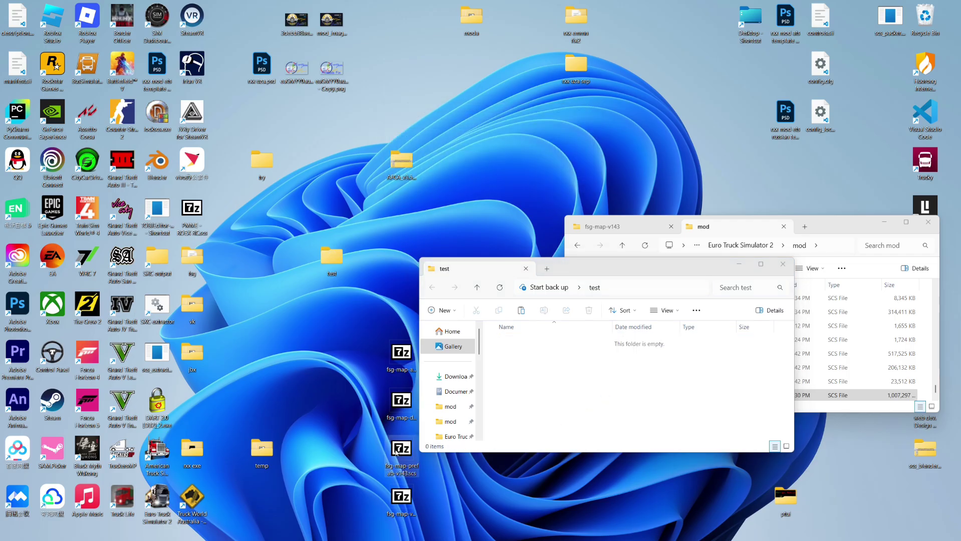
Put fsg-map-prefab-v143.scs in test and unpack it with scs_extract after 7-Zip extraction fails.
{"action": "left_click_drag", "start_coordinate": [396, 453], "coordinate": [551, 381]}
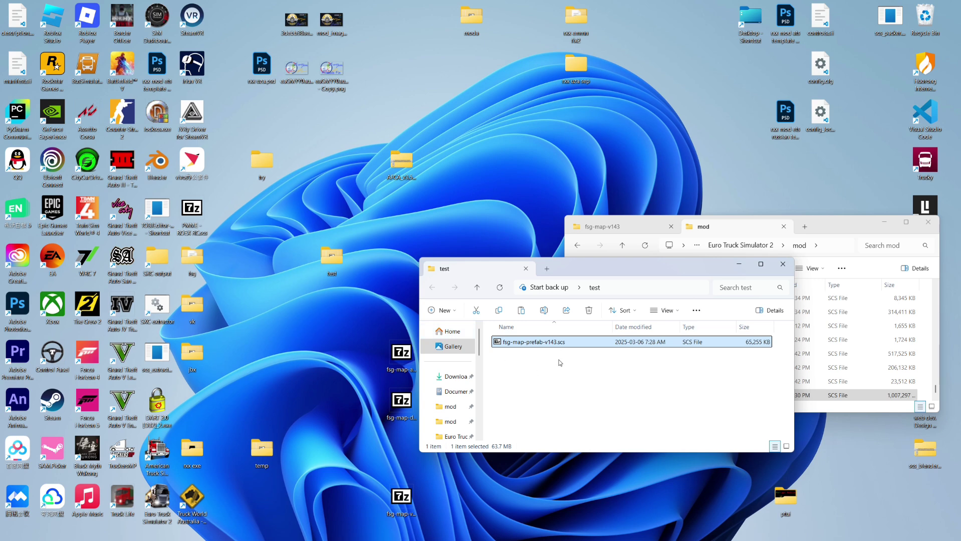
{"action": "right_click", "coordinate": [537, 346]}
{"action": "left_click", "coordinate": [581, 334]}
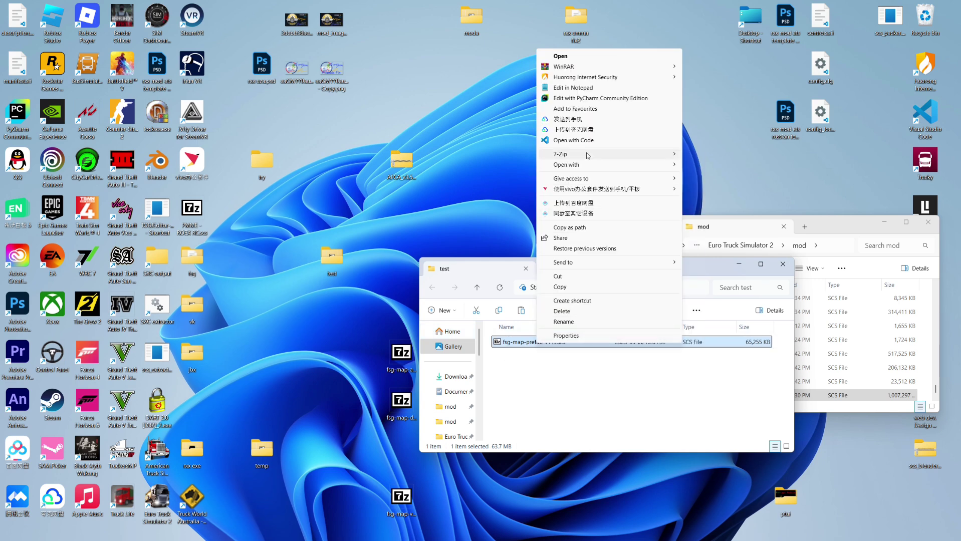
{"action": "mouse_move", "coordinate": [587, 156]}
{"action": "left_click", "coordinate": [736, 197]}
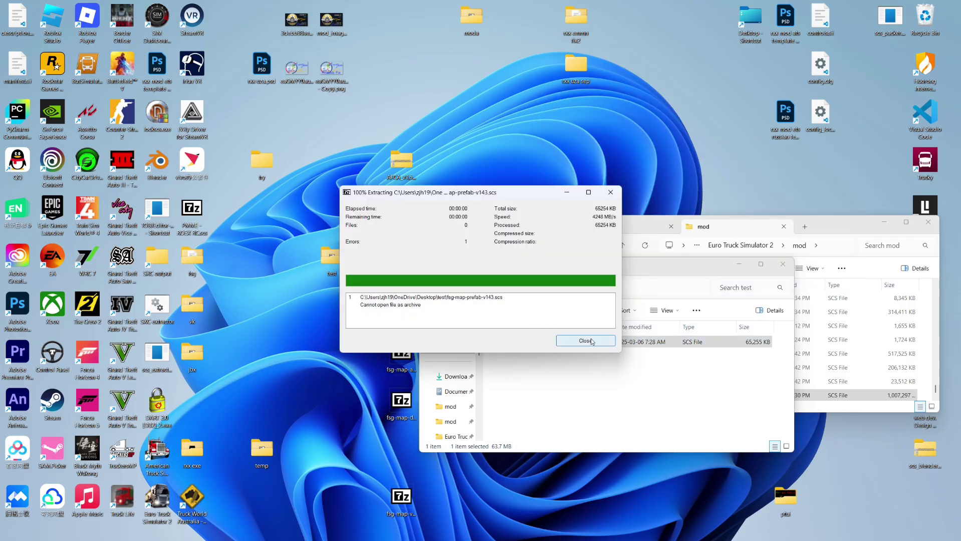
{"action": "left_click", "coordinate": [586, 341]}
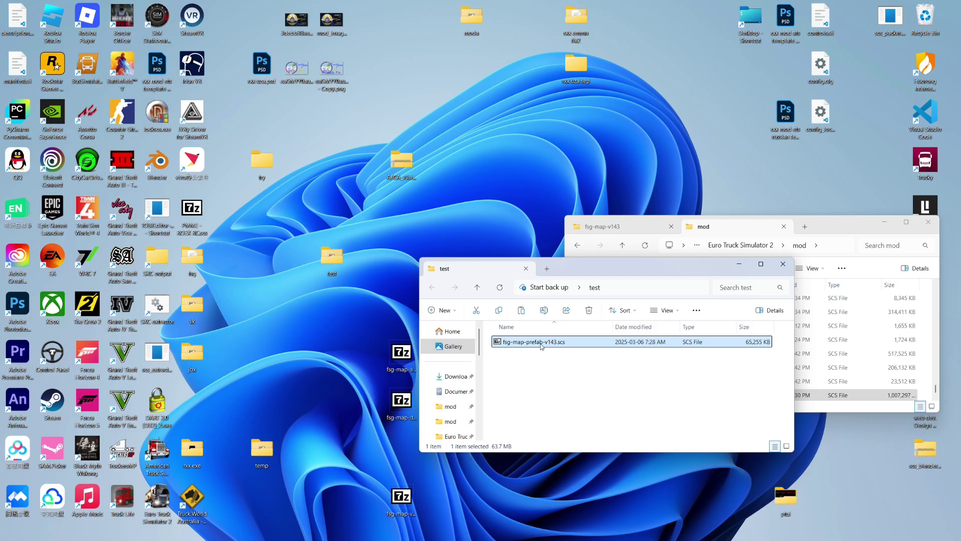
{"action": "left_click_drag", "start_coordinate": [540, 345], "coordinate": [162, 346]}
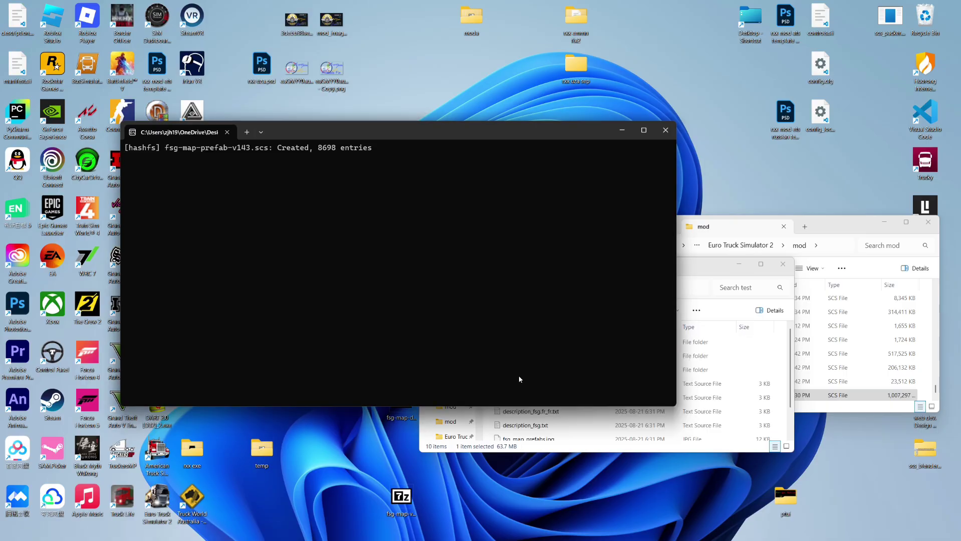
{"action": "left_click", "coordinate": [663, 396]}
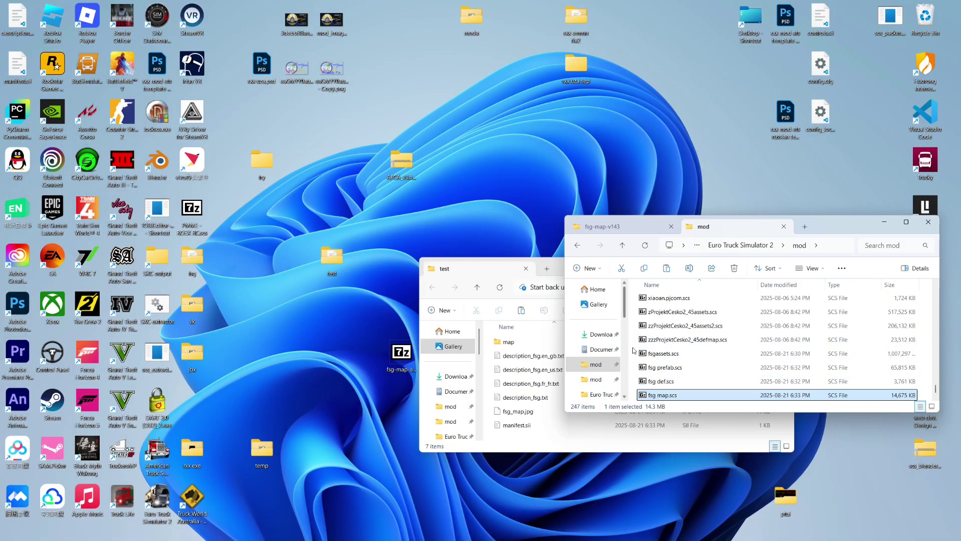
Select fsgassets, fsg prefab, fsg def and fsg map.scs in the mod folder, then launch ETS2.
{"action": "left_click_drag", "start_coordinate": [632, 355], "coordinate": [663, 400]}
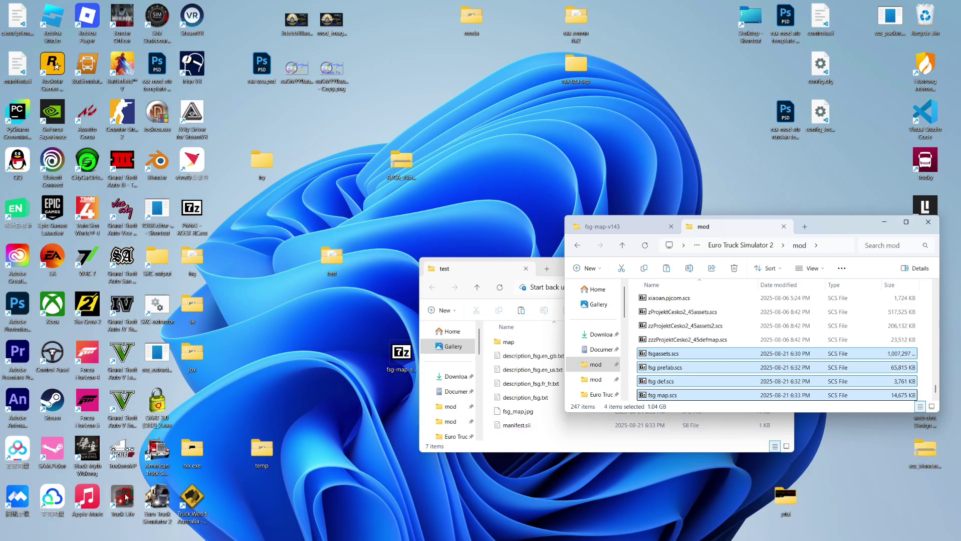
{"action": "double_click", "coordinate": [160, 501]}
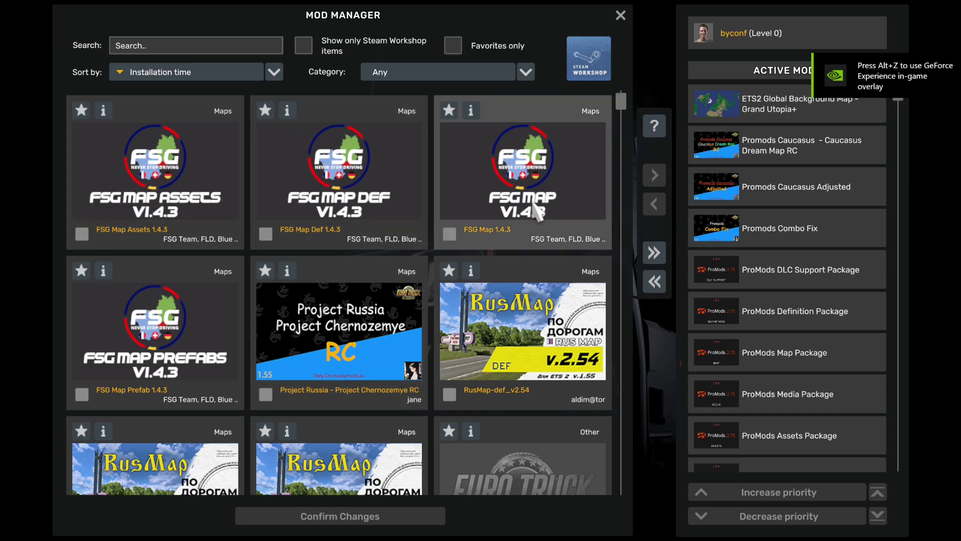
Review the FSG Map Assets 1.4.3 details in the mod manager.
{"action": "left_click", "coordinate": [103, 110]}
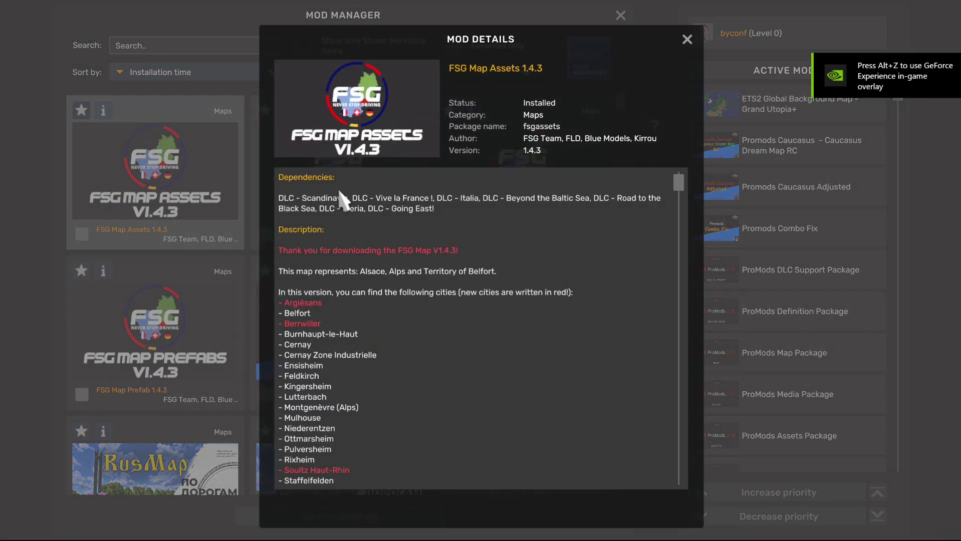
{"action": "scroll", "coordinate": [385, 360], "scroll_direction": "down", "scroll_amount": 6}
{"action": "scroll", "coordinate": [407, 393], "scroll_direction": "up", "scroll_amount": 6}
{"action": "scroll", "coordinate": [378, 303], "scroll_direction": "down", "scroll_amount": 8}
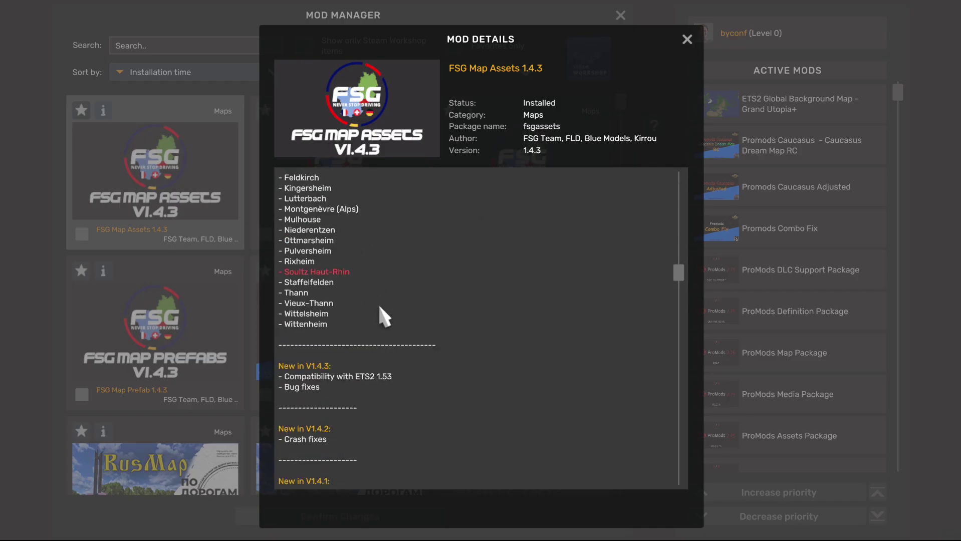
{"action": "left_click", "coordinate": [687, 39]}
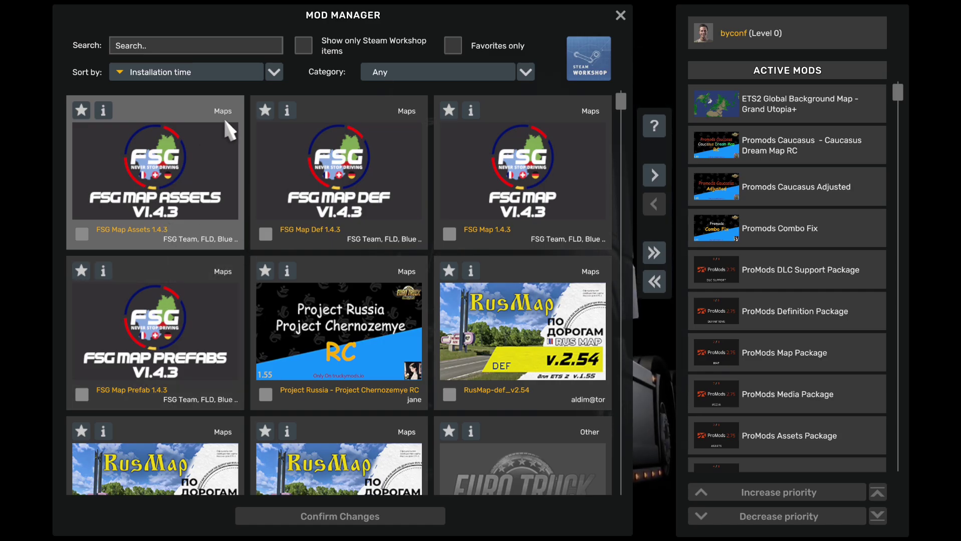
{"action": "left_click", "coordinate": [103, 110]}
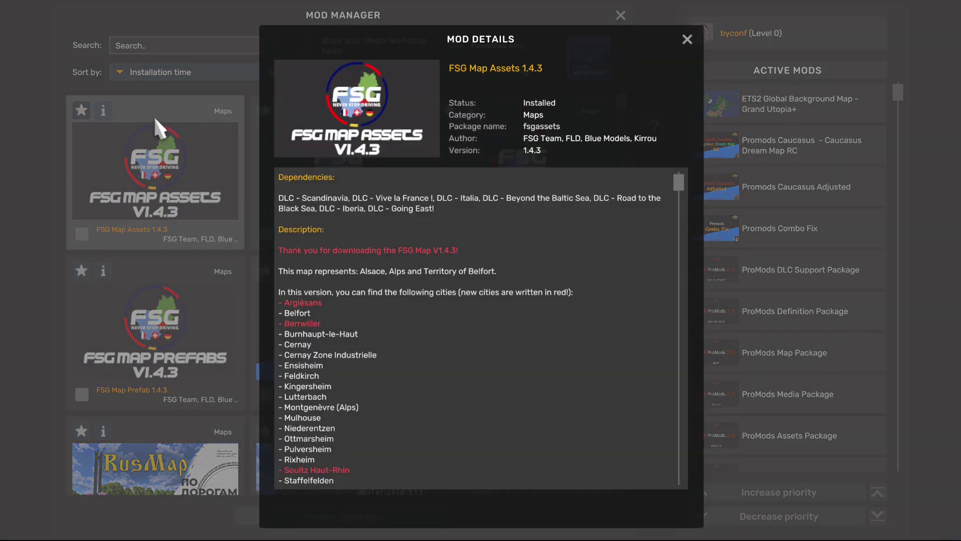
{"action": "left_click", "coordinate": [687, 39]}
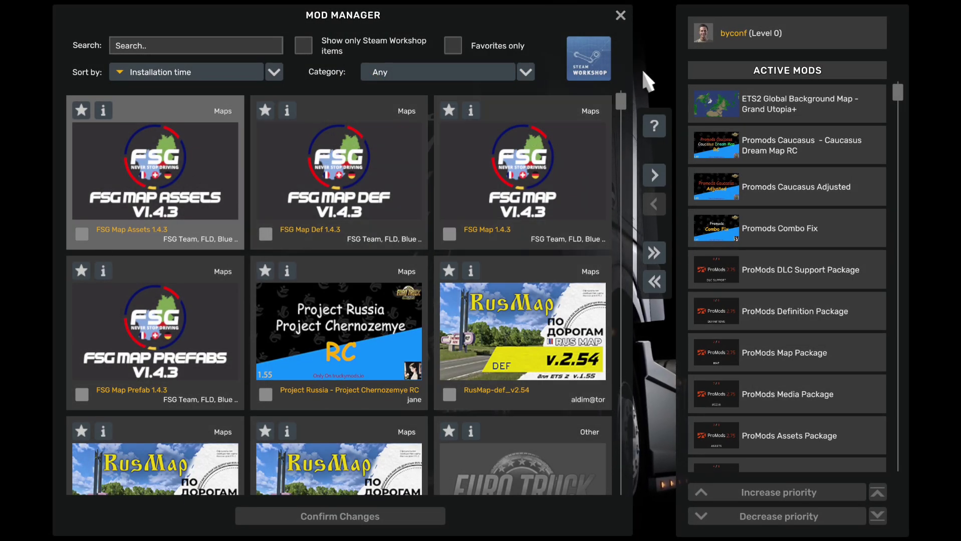
Leave the mod manager and quit the game from the main menu.
{"action": "left_click", "coordinate": [620, 16]}
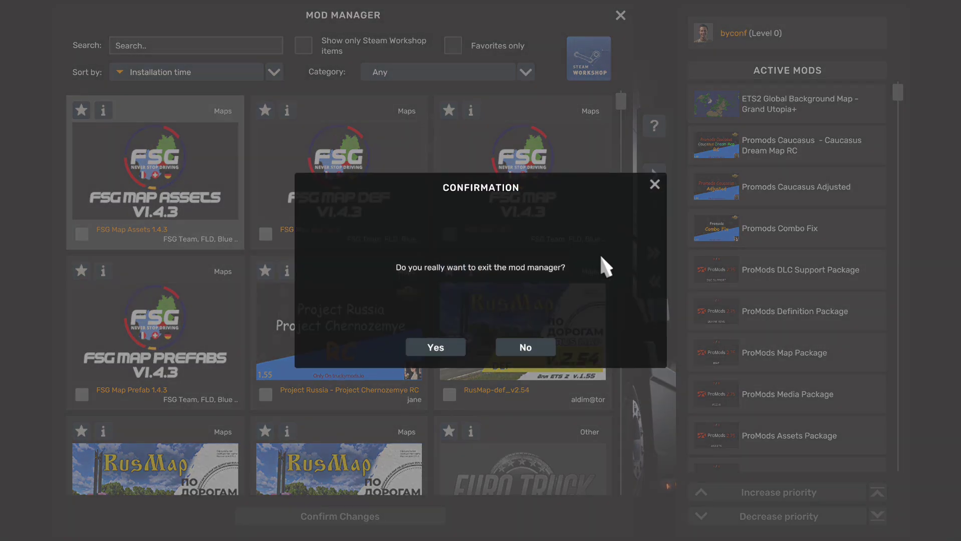
{"action": "left_click", "coordinate": [441, 346]}
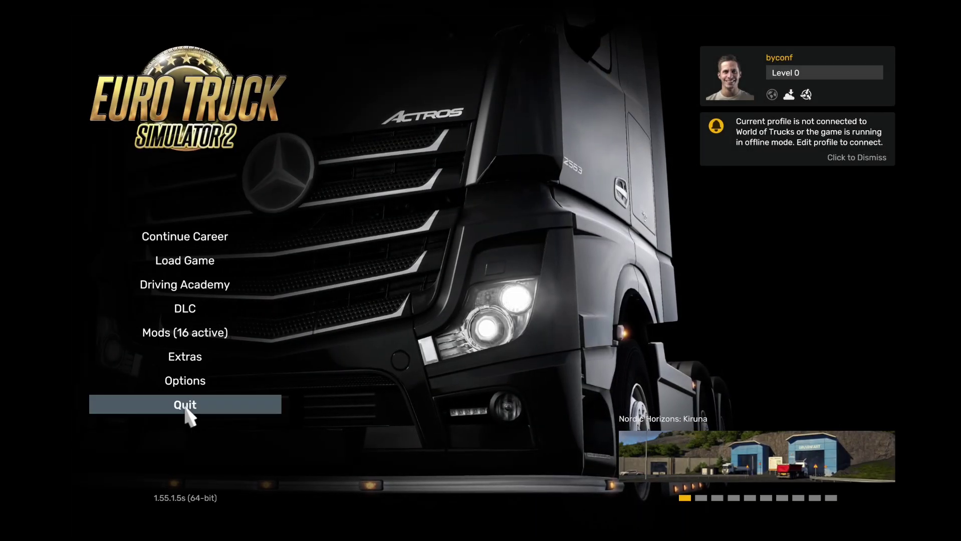
{"action": "left_click", "coordinate": [249, 408]}
Confirm quitting the game, then close Trucky Hub and the Explorer windows.
{"action": "left_click", "coordinate": [453, 350]}
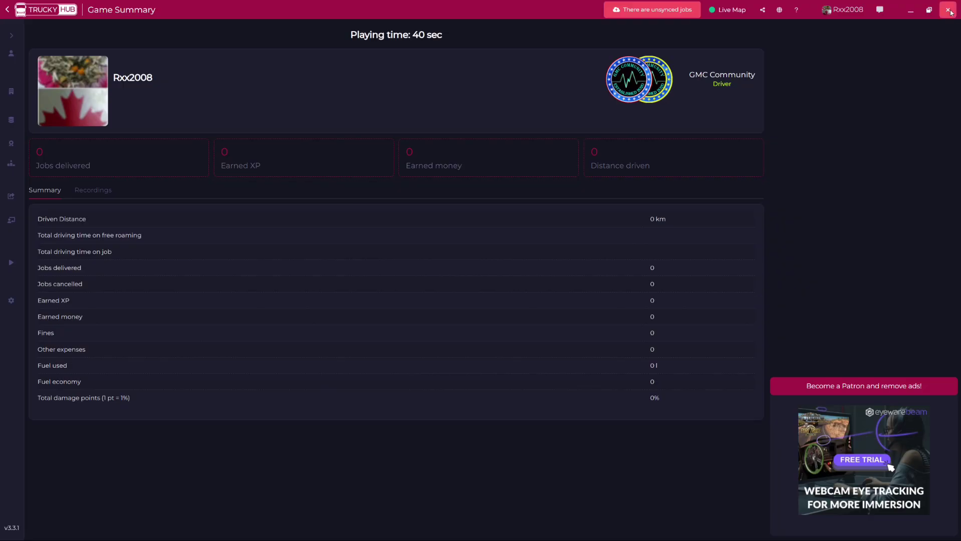
{"action": "left_click", "coordinate": [948, 10]}
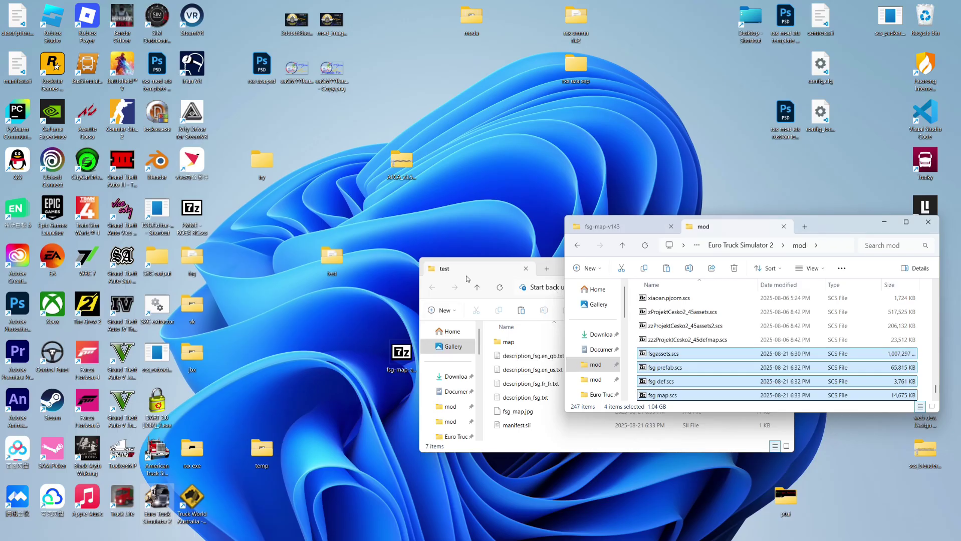
{"action": "left_click_drag", "start_coordinate": [451, 268], "coordinate": [176, 187]}
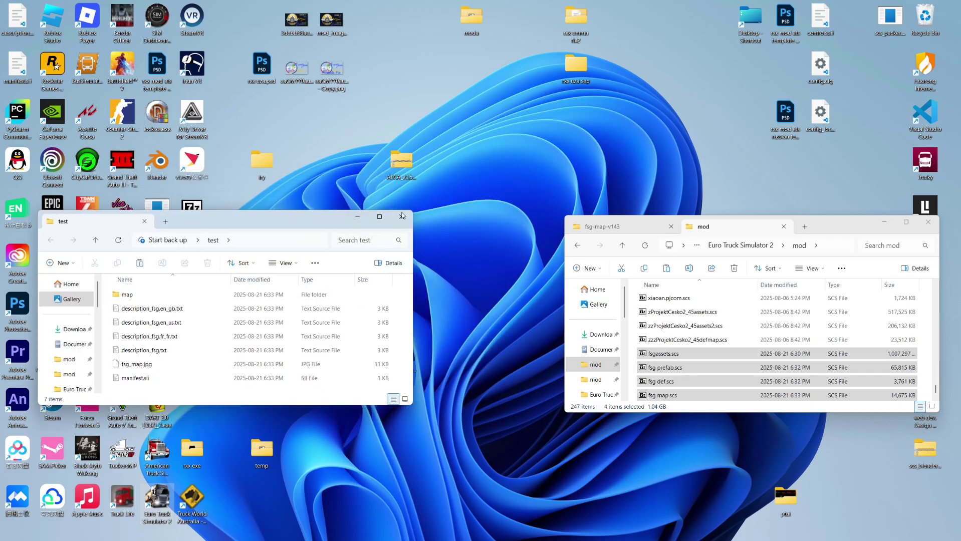
{"action": "key", "text": "ctrl+w"}
{"action": "left_click", "coordinate": [928, 222]}
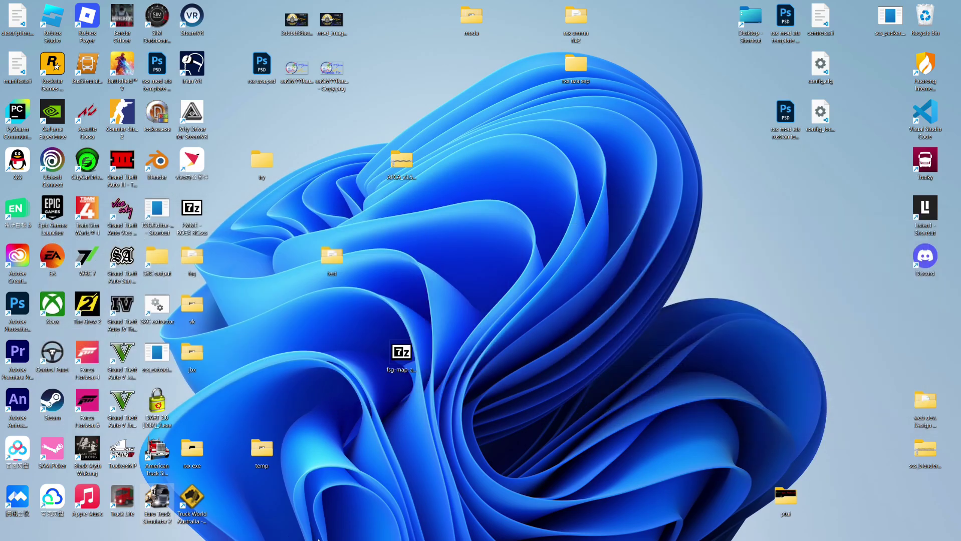
Open Jatuo's 1.55 map combo page in Chrome and scroll to entry 54, Ukraine Expansion.
{"action": "mouse_move", "coordinate": [318, 539]}
{"action": "left_click", "coordinate": [456, 530]}
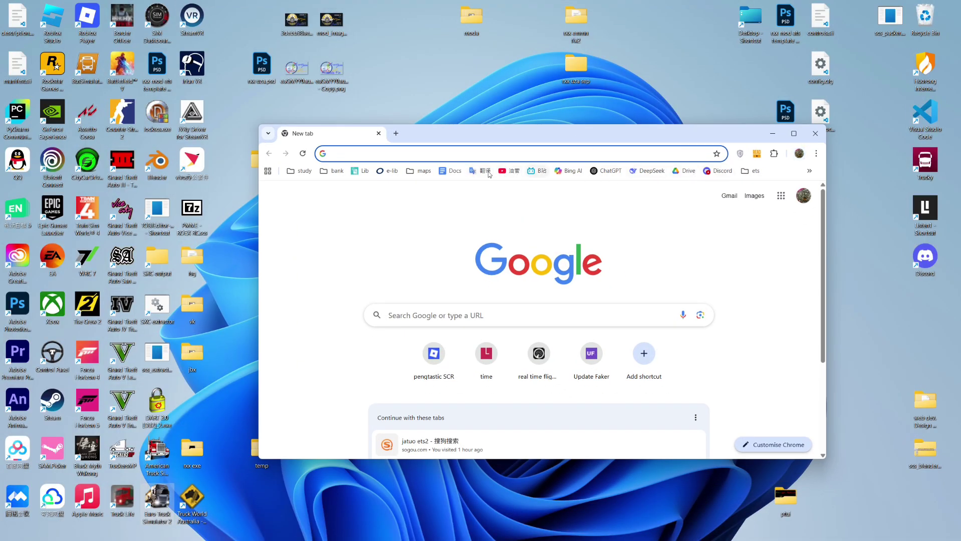
{"action": "left_click", "coordinate": [751, 170]}
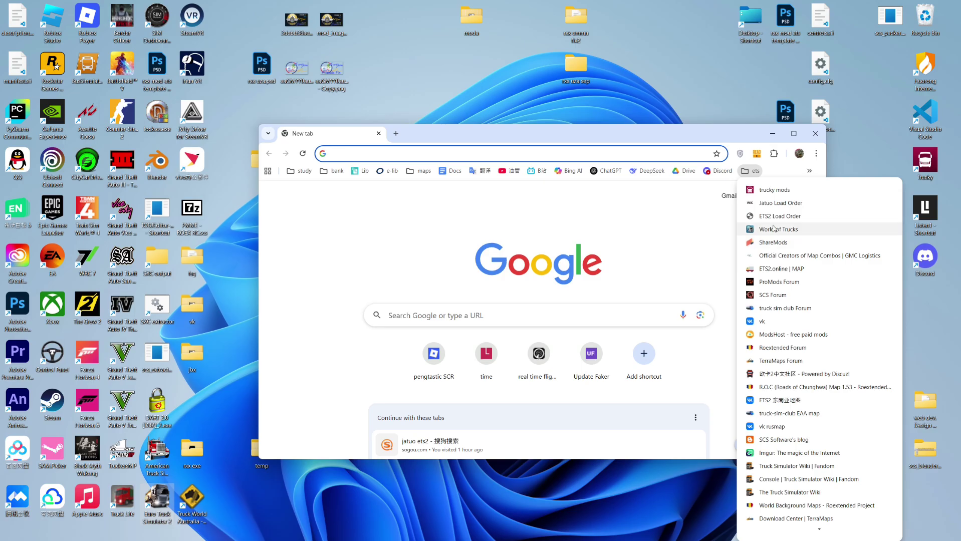
{"action": "left_click", "coordinate": [777, 203]}
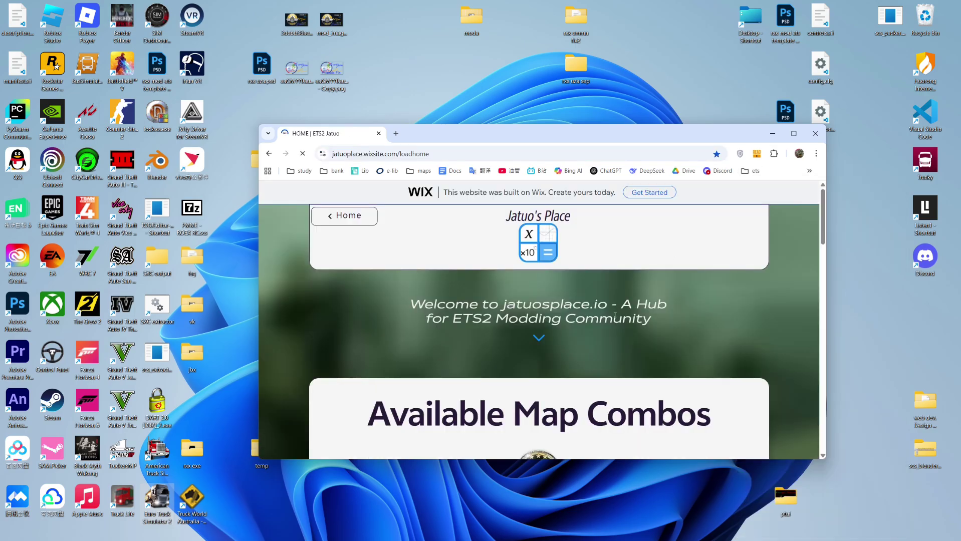
{"action": "scroll", "coordinate": [614, 315], "scroll_direction": "down", "scroll_amount": 8}
{"action": "left_click", "coordinate": [566, 253]}
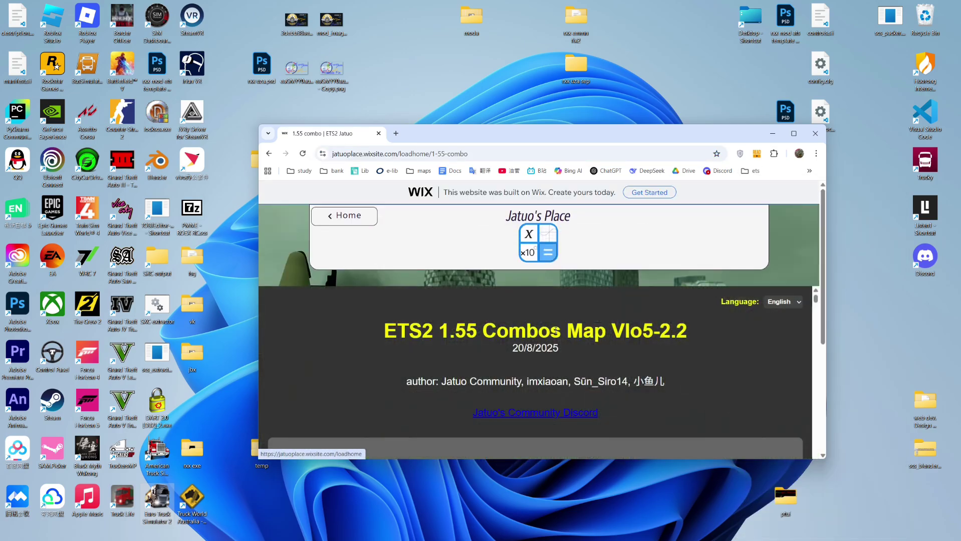
{"action": "scroll", "coordinate": [555, 330], "scroll_direction": "down", "scroll_amount": 20}
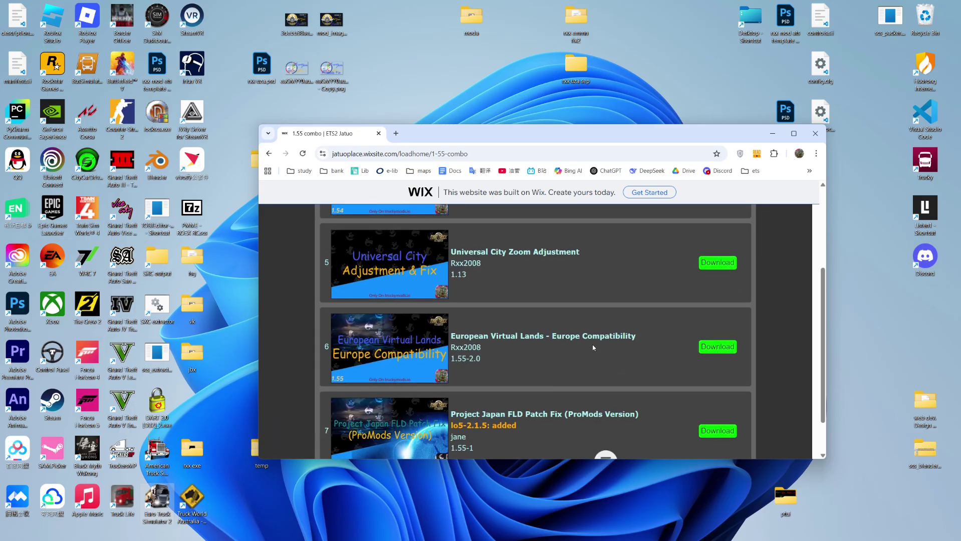
{"action": "scroll", "coordinate": [592, 347], "scroll_direction": "down", "scroll_amount": 20}
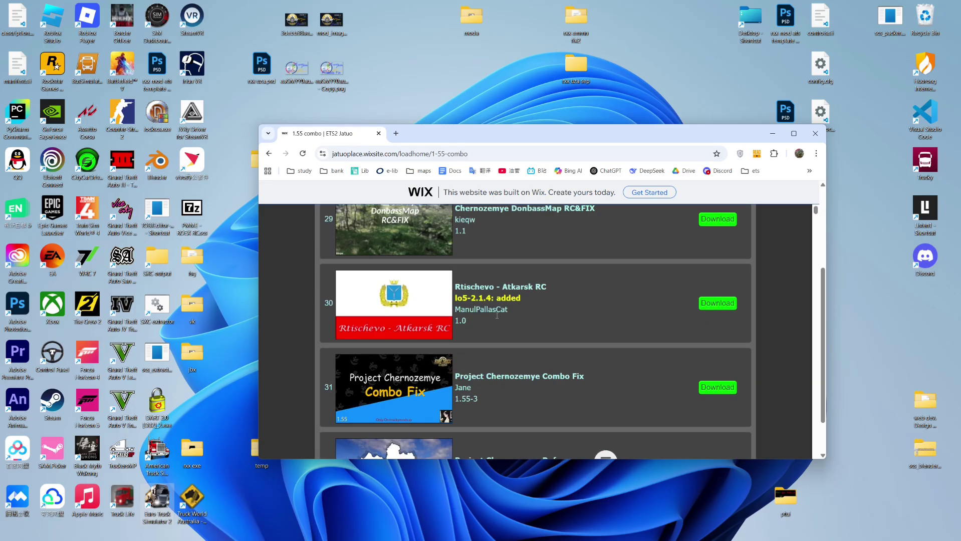
{"action": "scroll", "coordinate": [496, 315], "scroll_direction": "down", "scroll_amount": 20}
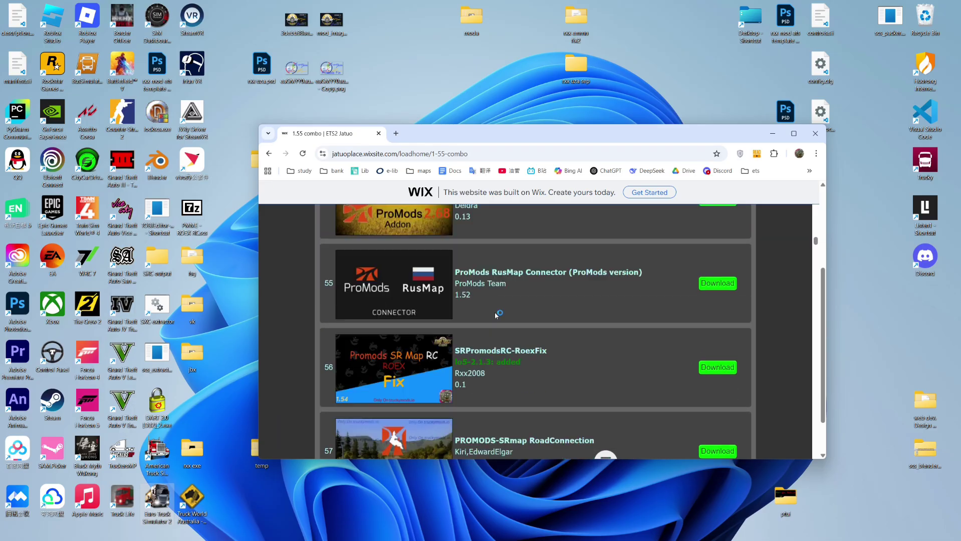
{"action": "scroll", "coordinate": [495, 313], "scroll_direction": "down", "scroll_amount": 5}
{"action": "scroll", "coordinate": [495, 314], "scroll_direction": "up", "scroll_amount": 6}
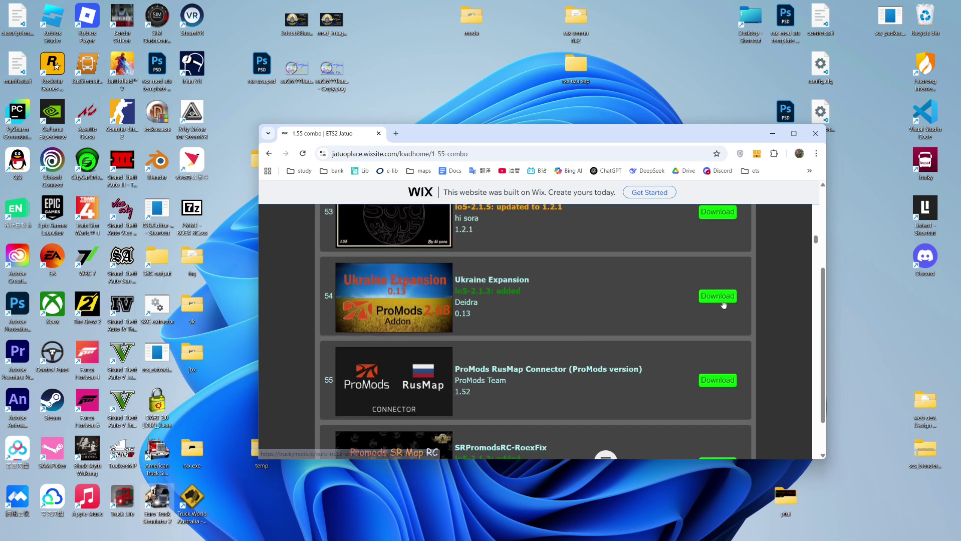
Open the Ukraine Expansion link in a new tab and download Ukraine_Expansion_v0.13.scs from TruckyMods.
{"action": "right_click", "coordinate": [723, 304]}
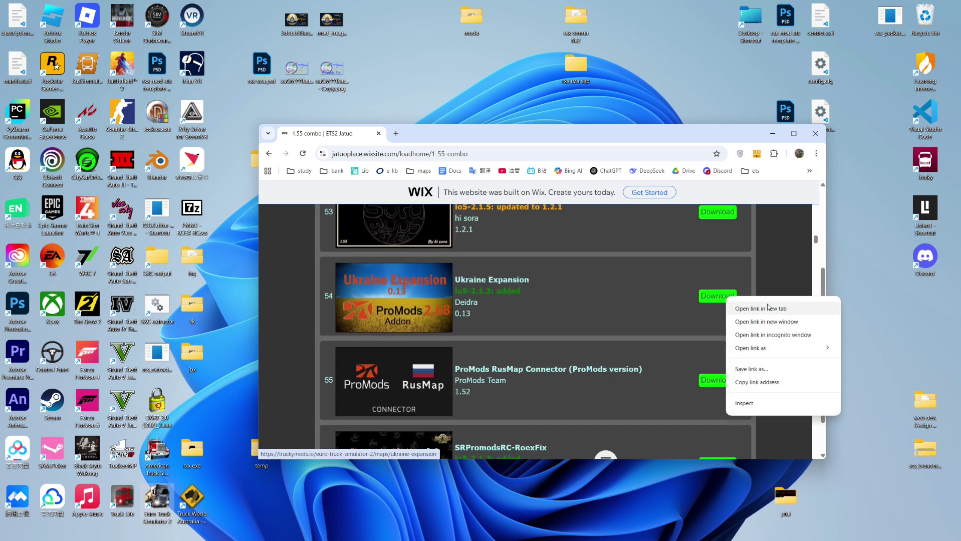
{"action": "left_click", "coordinate": [752, 310]}
{"action": "left_click", "coordinate": [446, 134]}
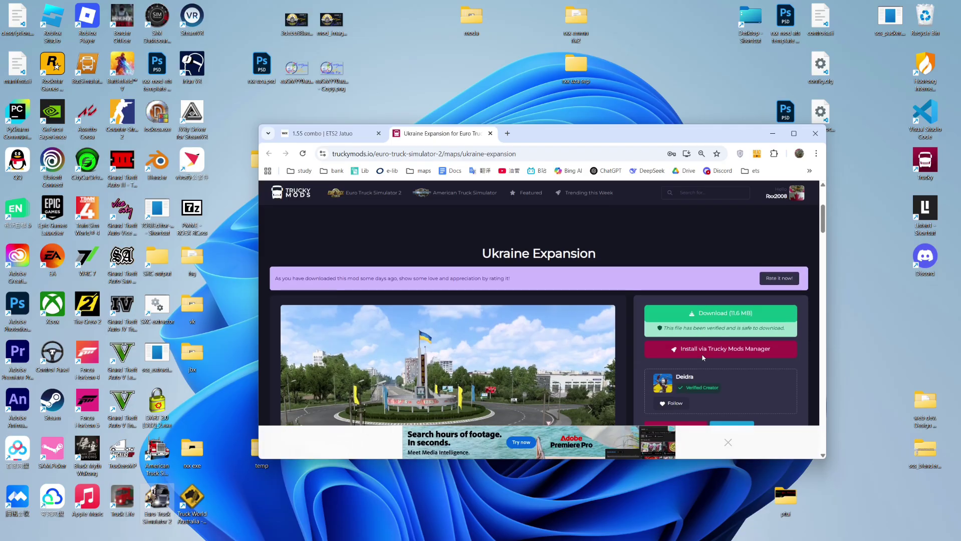
{"action": "left_click", "coordinate": [742, 280]}
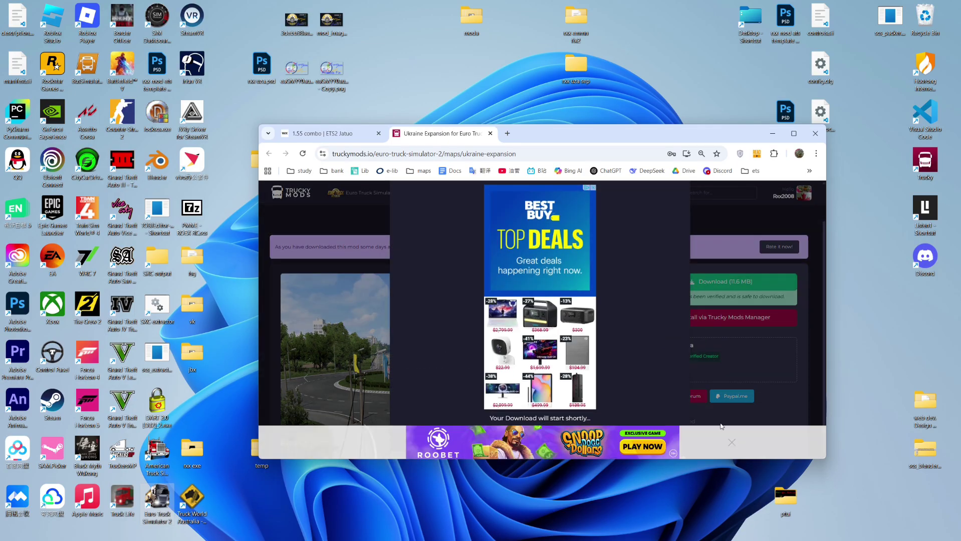
{"action": "left_click", "coordinate": [732, 445]}
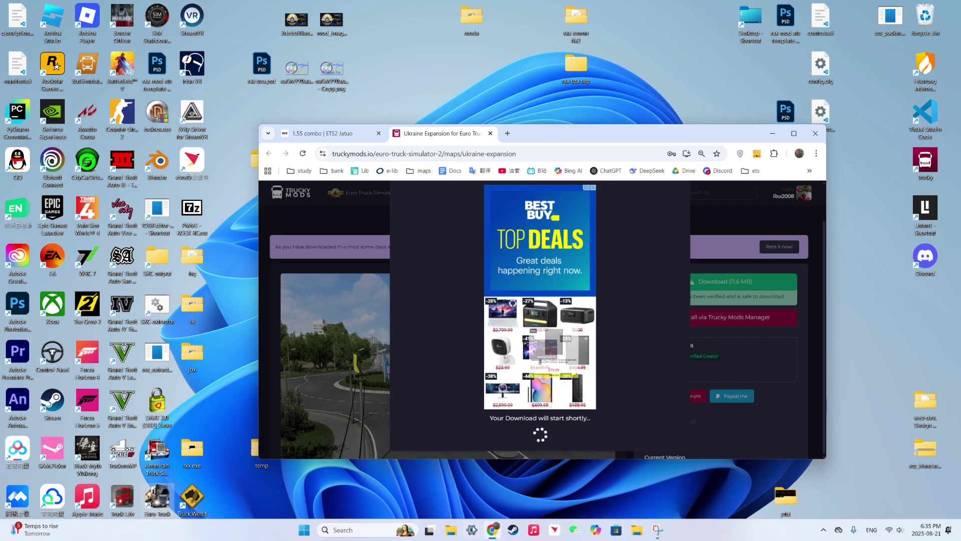
Show the Downloads folder in File Explorer, positioned beside the browser.
{"action": "left_click", "coordinate": [451, 531]}
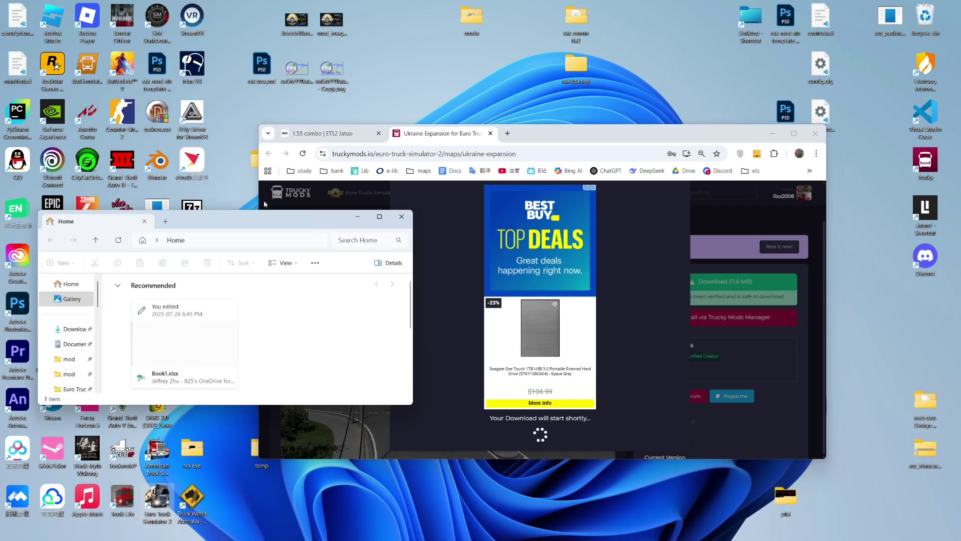
{"action": "left_click_drag", "start_coordinate": [125, 222], "coordinate": [231, 299]}
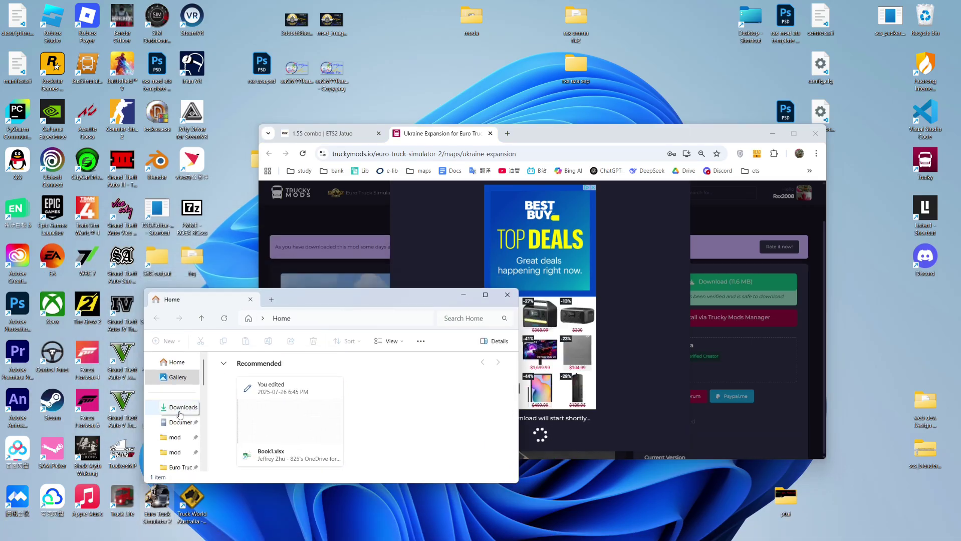
{"action": "left_click", "coordinate": [176, 408]}
{"action": "left_click_drag", "start_coordinate": [332, 302], "coordinate": [495, 320]}
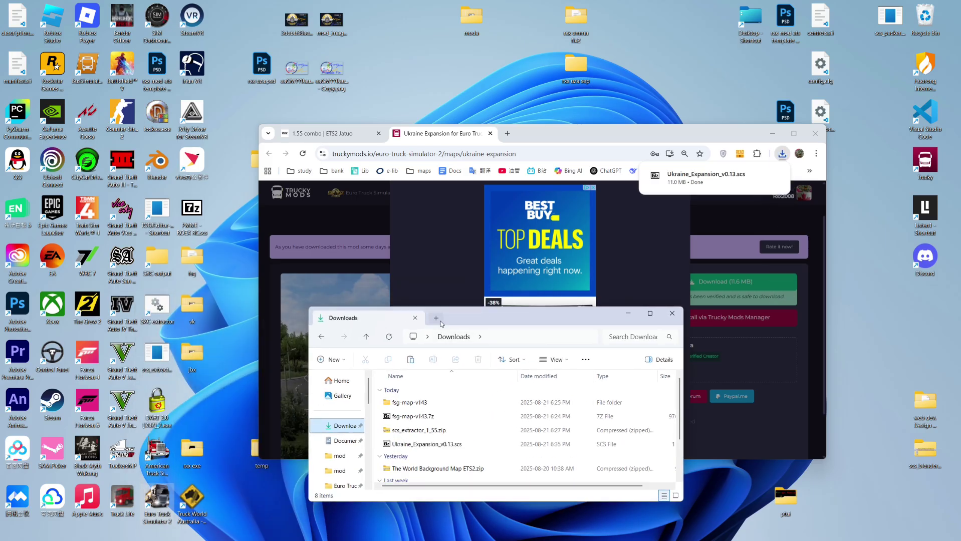
Open Ukraine_Expansion_v0.13.scs in 7-Zip File Manager and select its manifest.sii.
{"action": "left_click", "coordinate": [444, 443]}
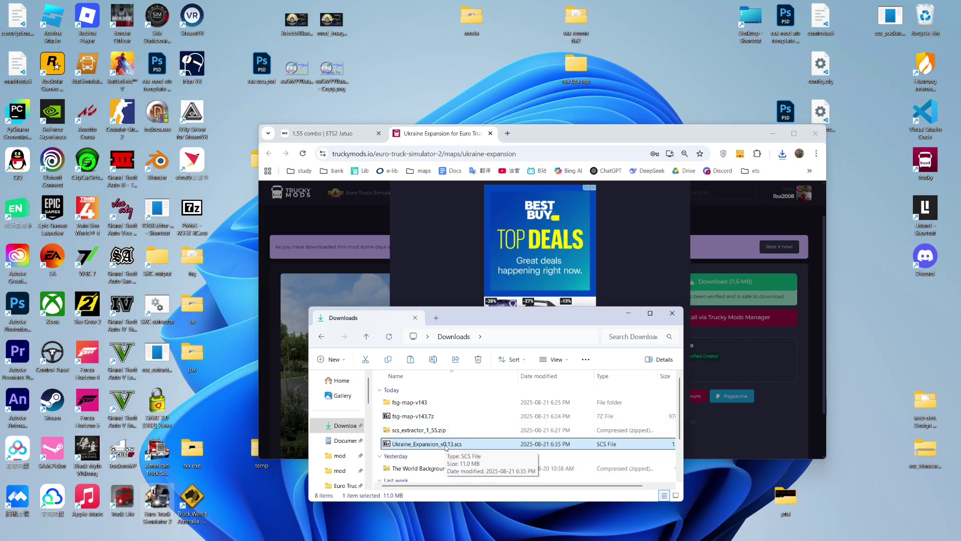
{"action": "right_click", "coordinate": [446, 445]}
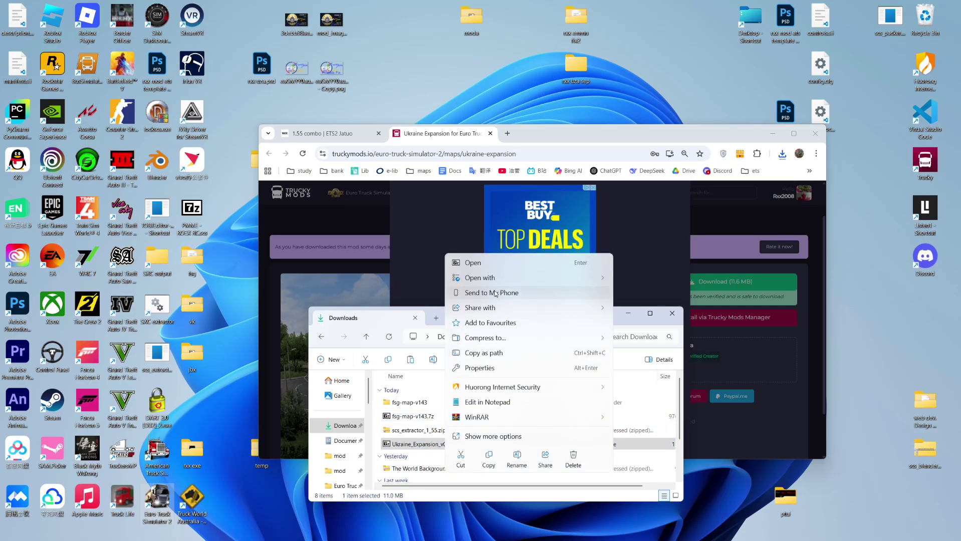
{"action": "mouse_move", "coordinate": [502, 280]}
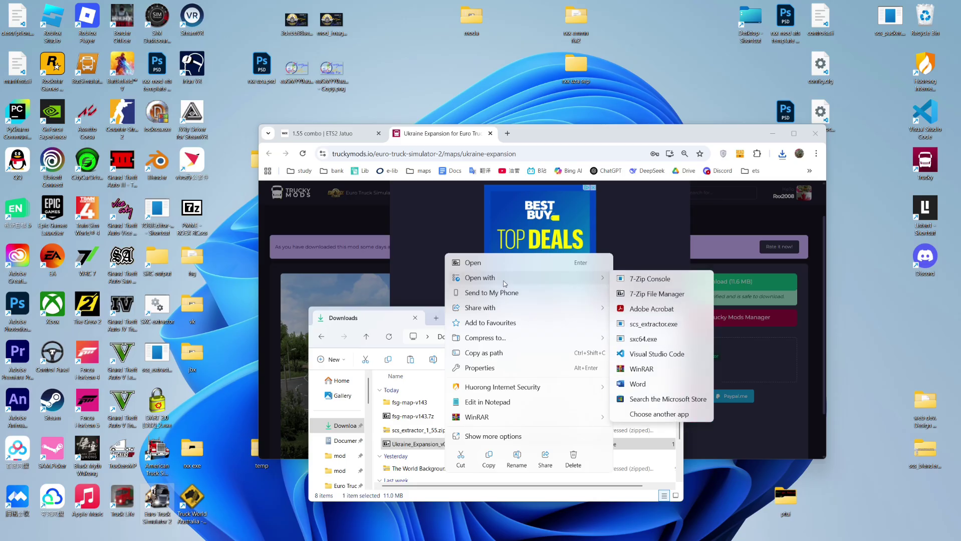
{"action": "left_click", "coordinate": [655, 295]}
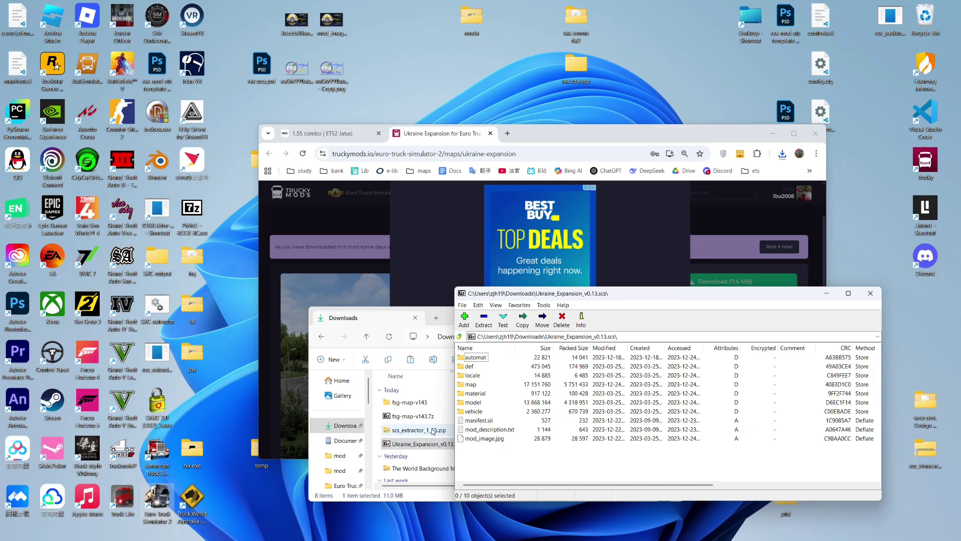
{"action": "left_click", "coordinate": [484, 423]}
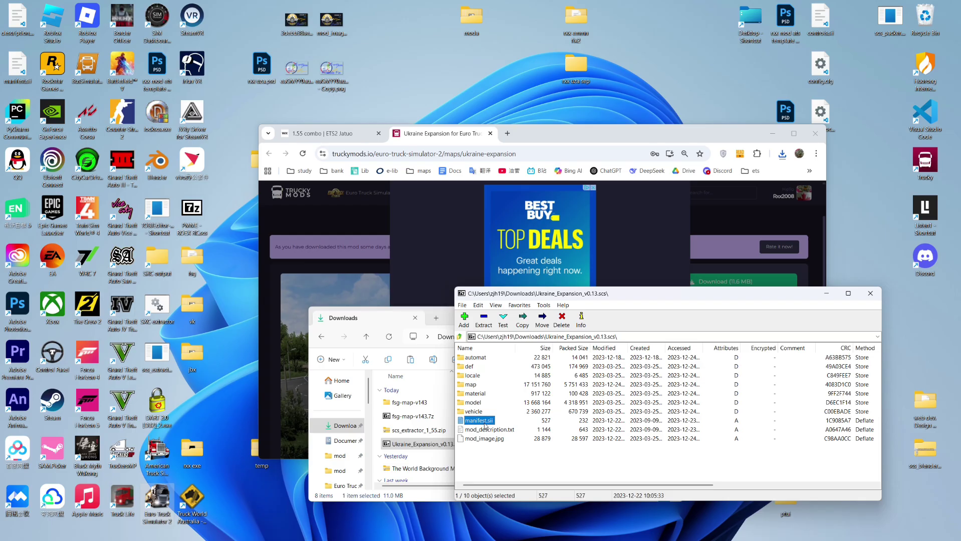
Delete the compatible_versions "1.49.*" line from manifest.sii in VS Code, then close the file.
{"action": "double_click", "coordinate": [486, 423]}
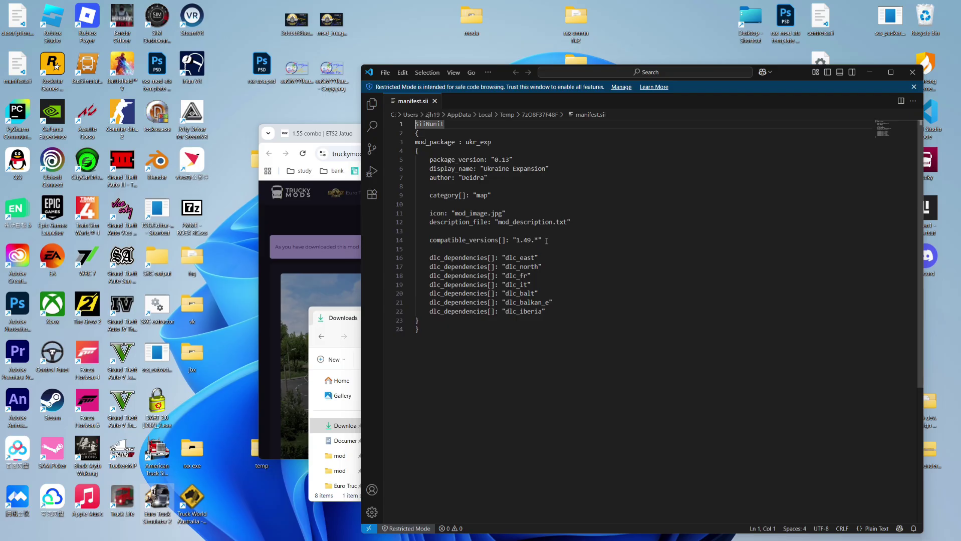
{"action": "left_click_drag", "start_coordinate": [546, 240], "coordinate": [547, 234]}
{"action": "key", "text": "BackSpace"}
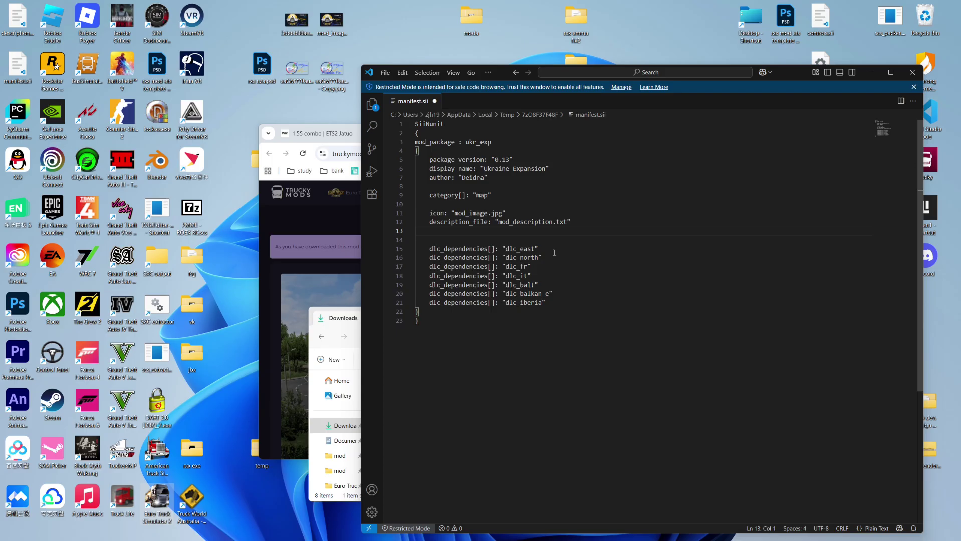
{"action": "left_click", "coordinate": [912, 72]}
{"action": "left_click_drag", "start_coordinate": [480, 258], "coordinate": [543, 266]}
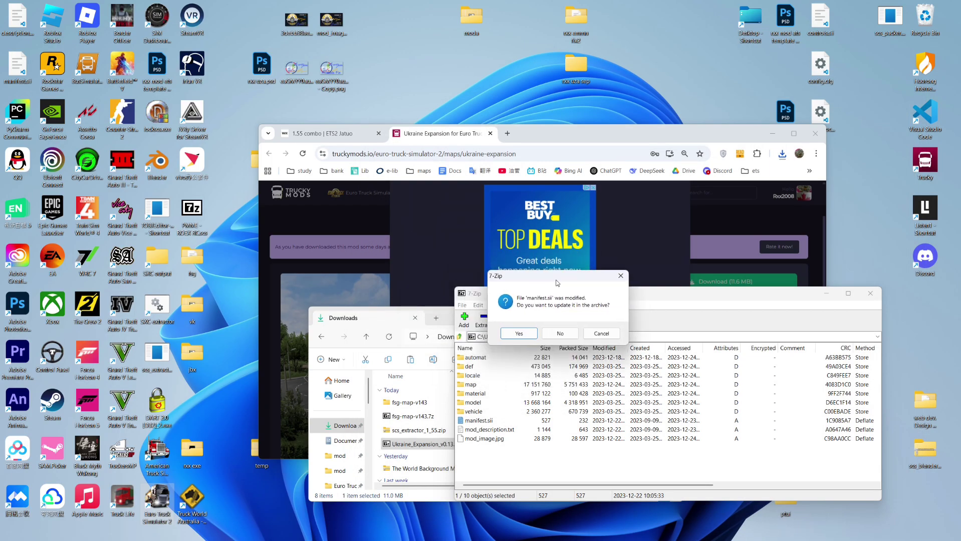
Accept the update so the edited manifest.sii is saved into Ukraine_Expansion_v0.13.scs.
{"action": "left_click", "coordinate": [505, 316]}
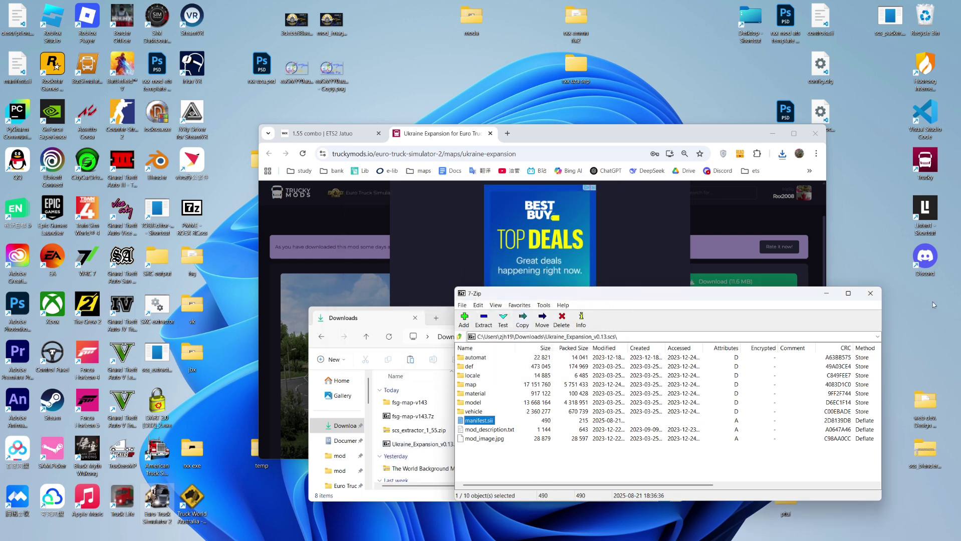
{"action": "left_click", "coordinate": [870, 295]}
{"action": "left_click", "coordinate": [463, 431]}
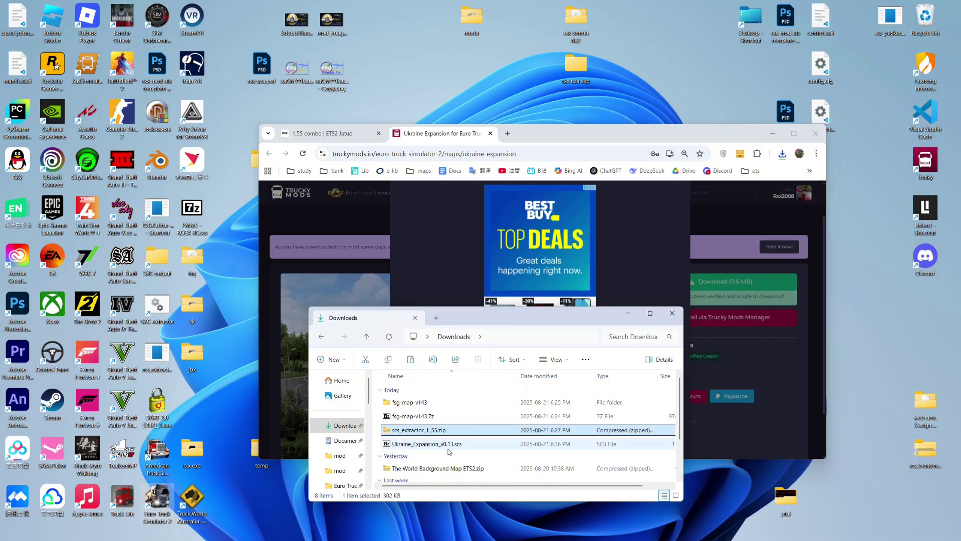
{"action": "left_click", "coordinate": [457, 444]}
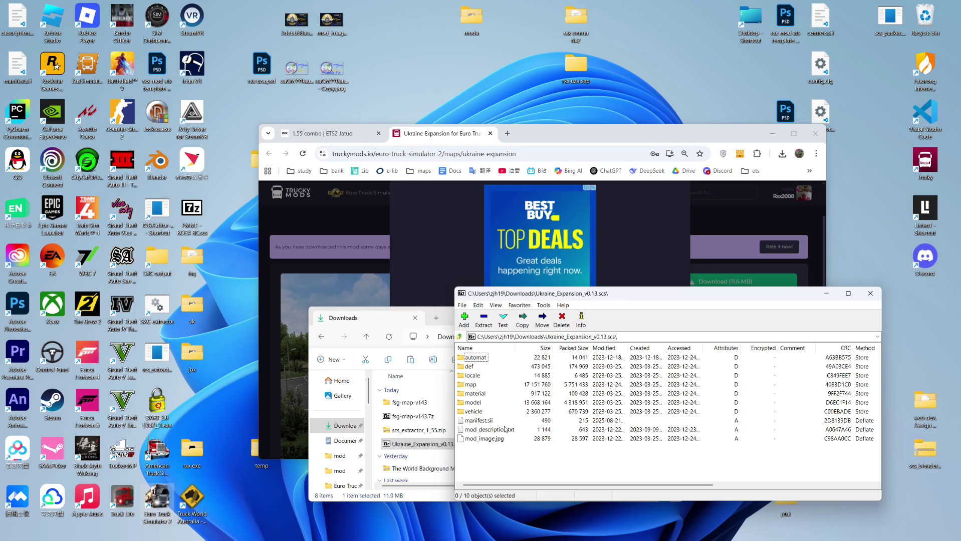
Reopen the archive's manifest.sii to confirm compatible_versions is gone, then close it.
{"action": "double_click", "coordinate": [478, 421]}
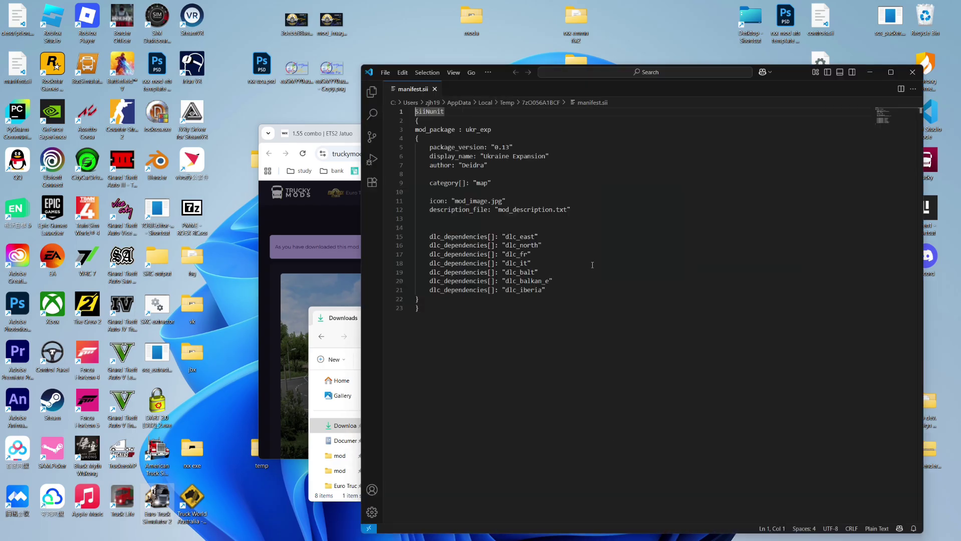
{"action": "left_click_drag", "start_coordinate": [538, 248], "coordinate": [476, 193]}
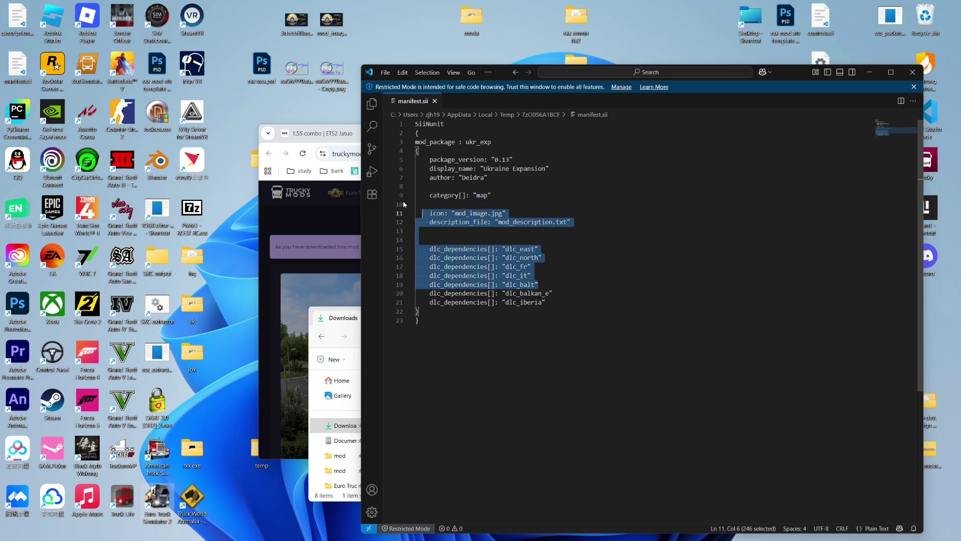
{"action": "left_click", "coordinate": [500, 231]}
{"action": "left_click", "coordinate": [912, 71]}
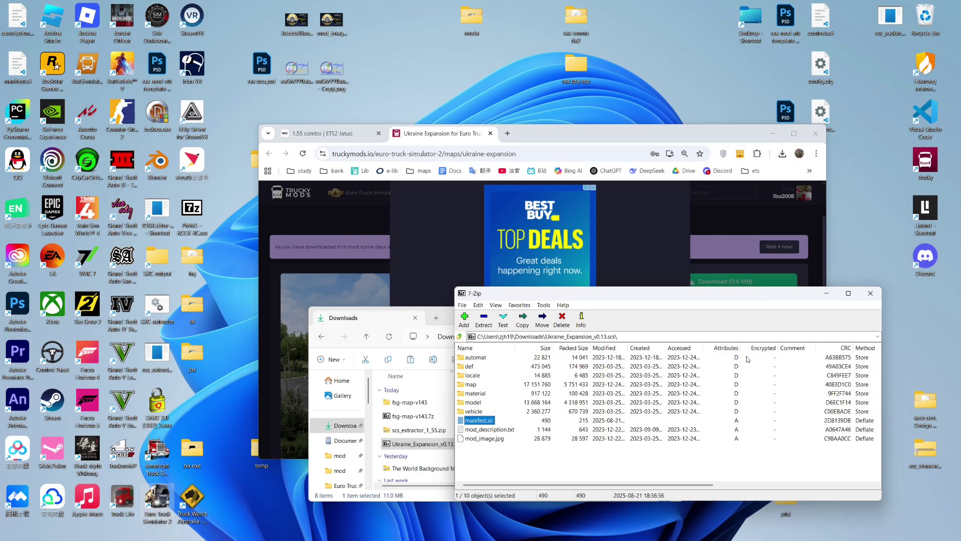
Close 7-Zip and Chrome and move the Downloads window out of the way.
{"action": "left_click", "coordinate": [870, 293]}
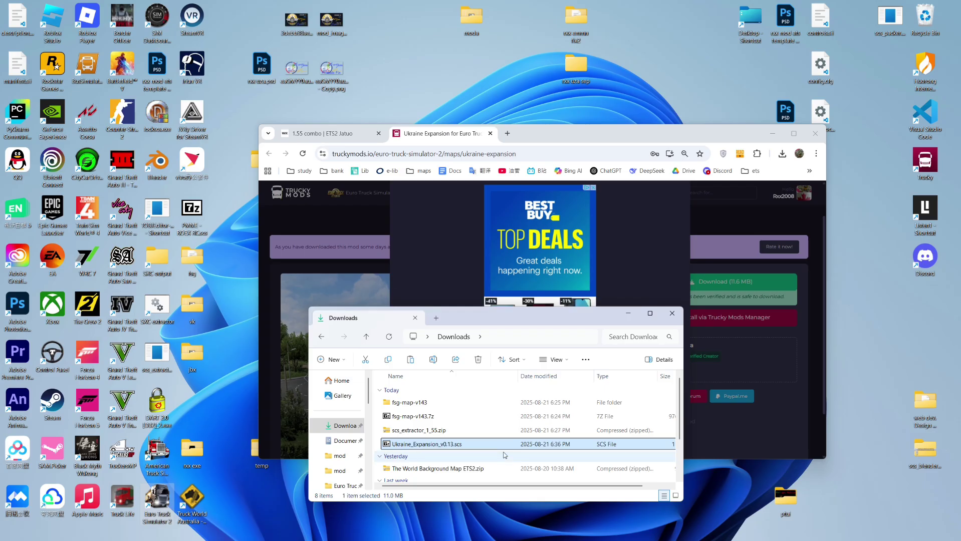
{"action": "left_click_drag", "start_coordinate": [502, 311], "coordinate": [453, 269]}
{"action": "left_click", "coordinate": [801, 131]}
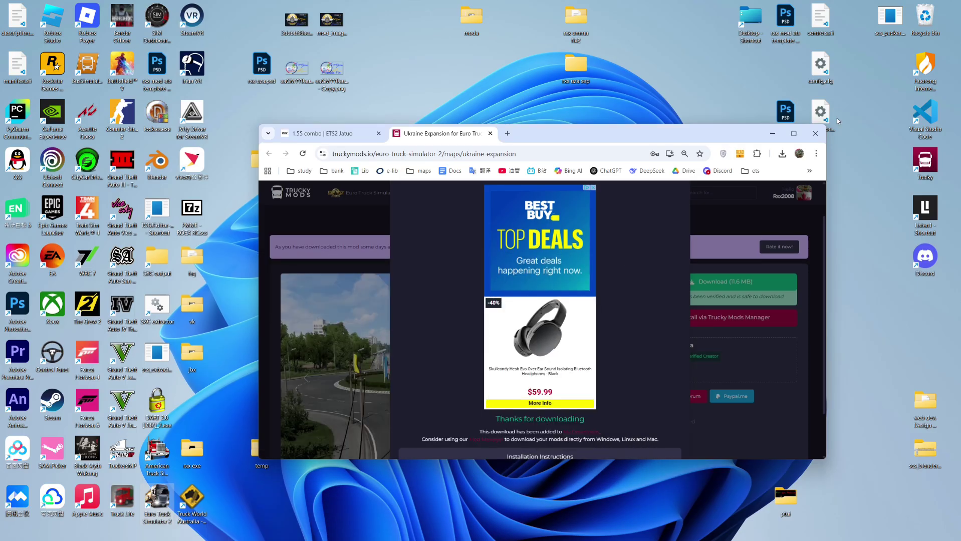
{"action": "left_click", "coordinate": [815, 133]}
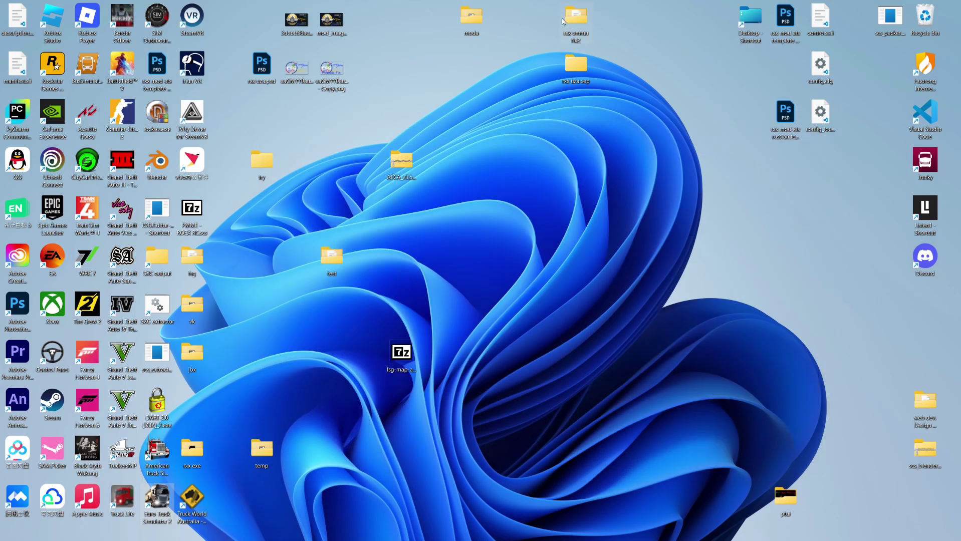